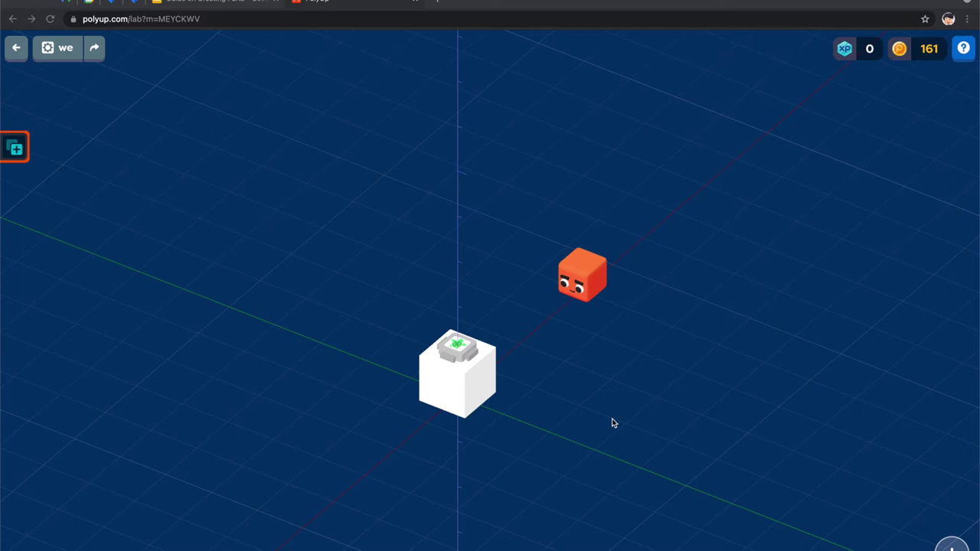
- Switch to Blender, dismiss the splash screen, and delete the default light and camera from the scene
left_click_drag(612, 420, 589, 418)
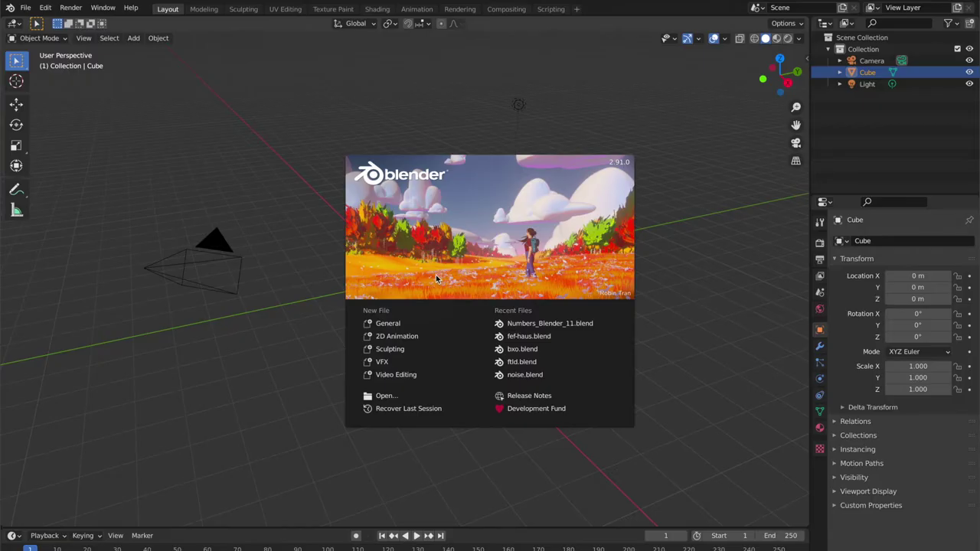
left_click(384, 201)
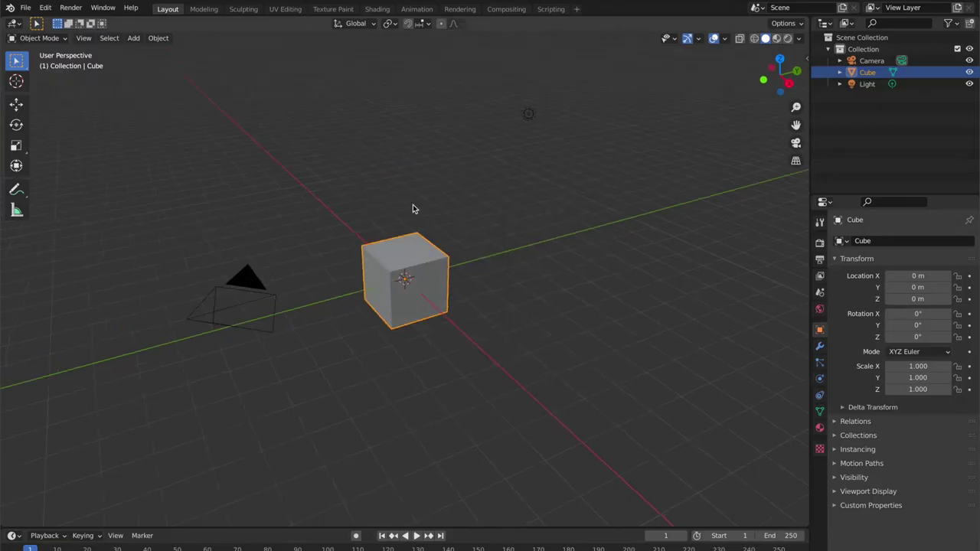
left_click(412, 204)
middle_click_drag(412, 204, 557, 101)
left_click(557, 98)
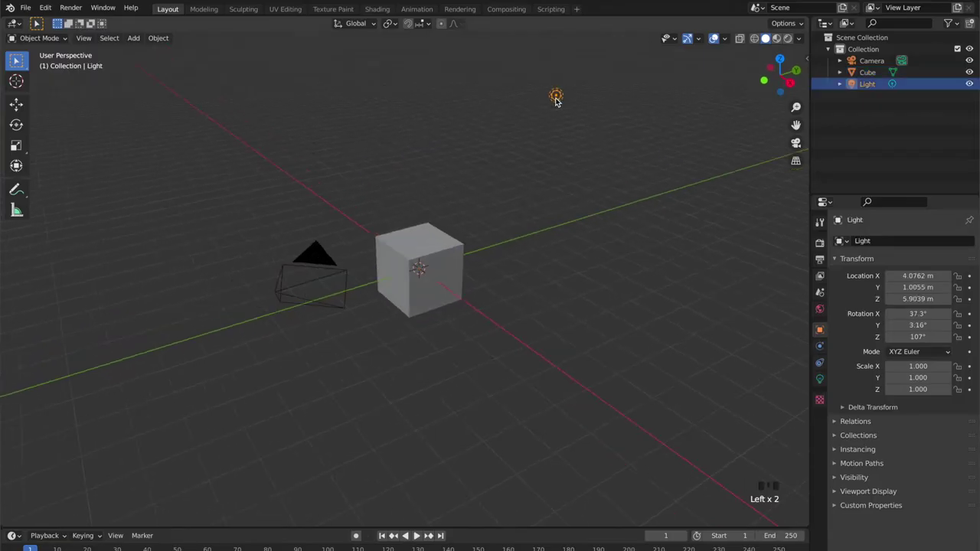
left_click(321, 256, "shift")
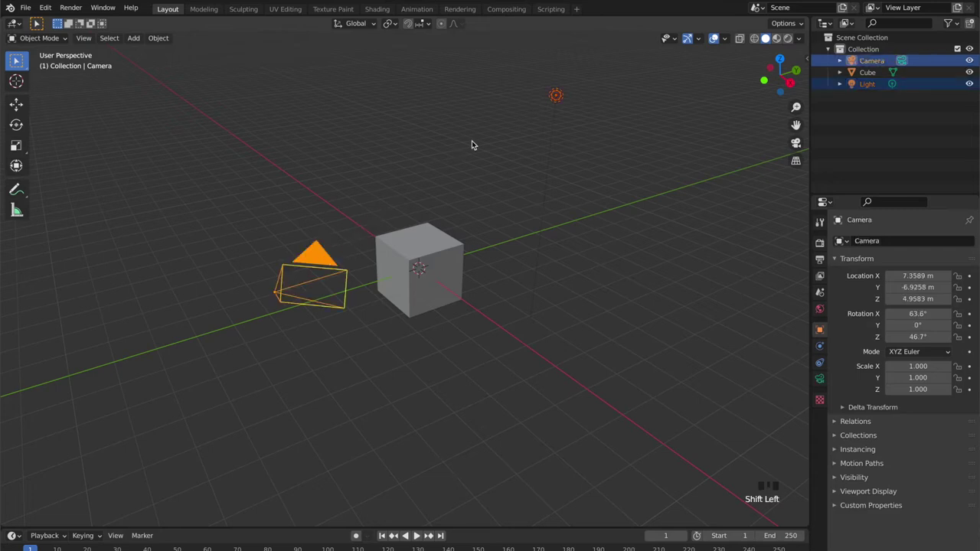
key("x")
left_click(510, 126)
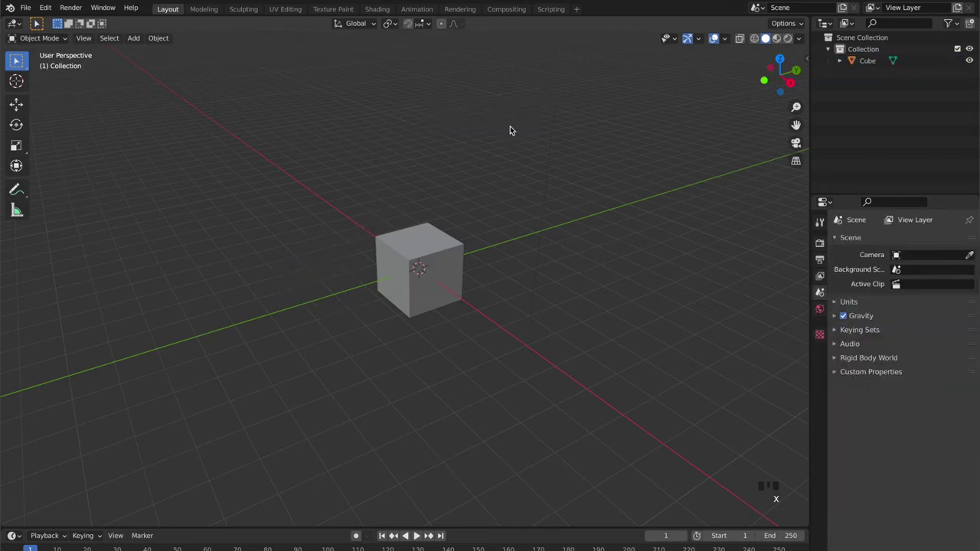
- Select the cube and display its Item transform properties, including its dimensions
scroll(422, 245, "up", 3)
left_click(421, 244)
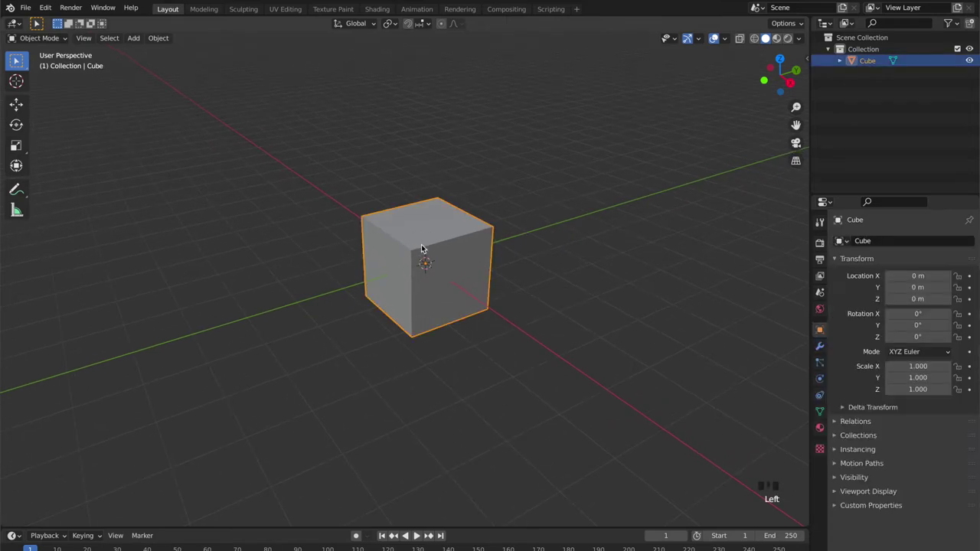
scroll(422, 245, "up", 3)
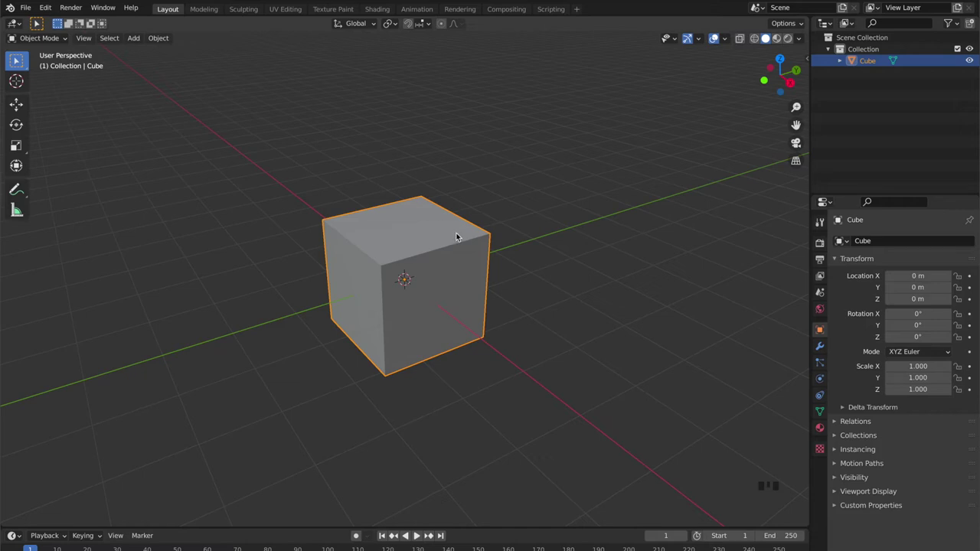
key("n")
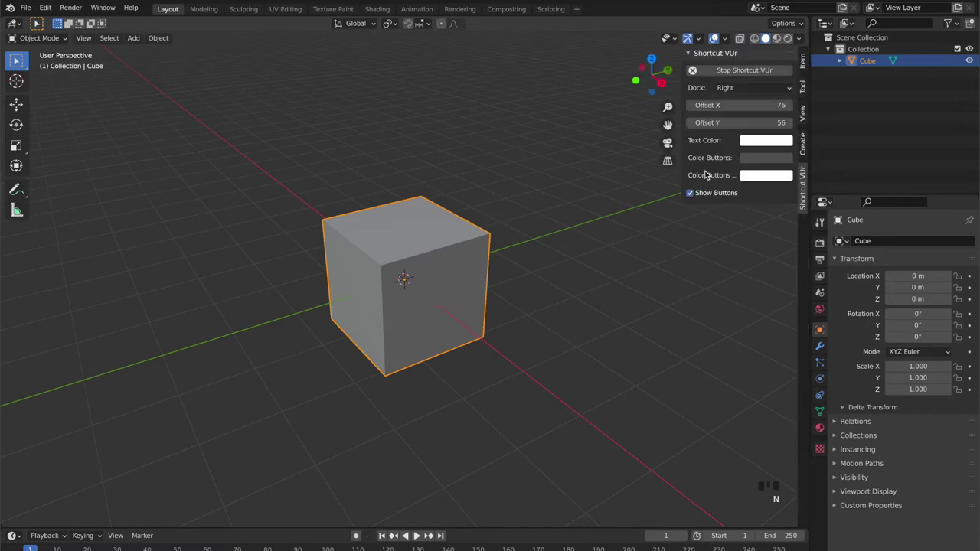
left_click(803, 87)
left_click(803, 62)
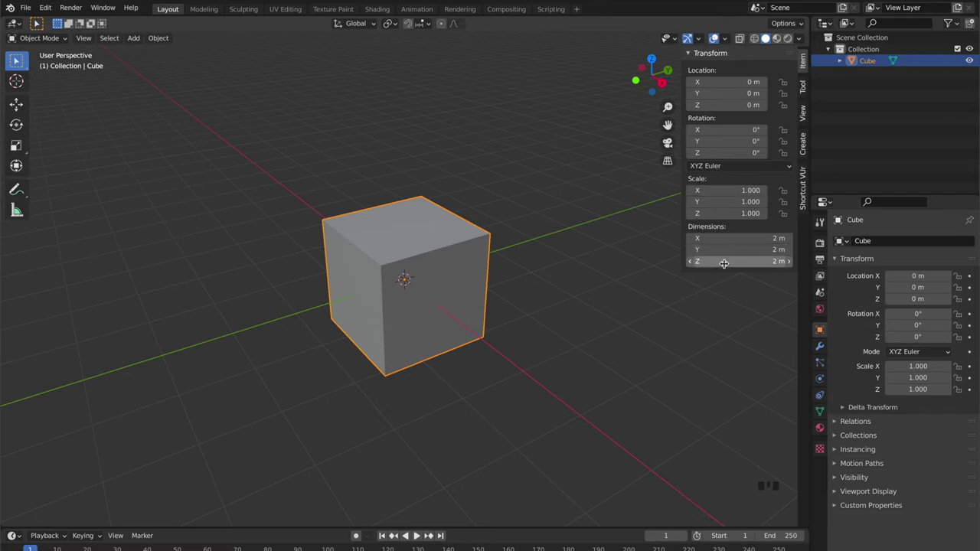
- Switch to Polyup in the browser and examine the size of the white starting block
key("super")
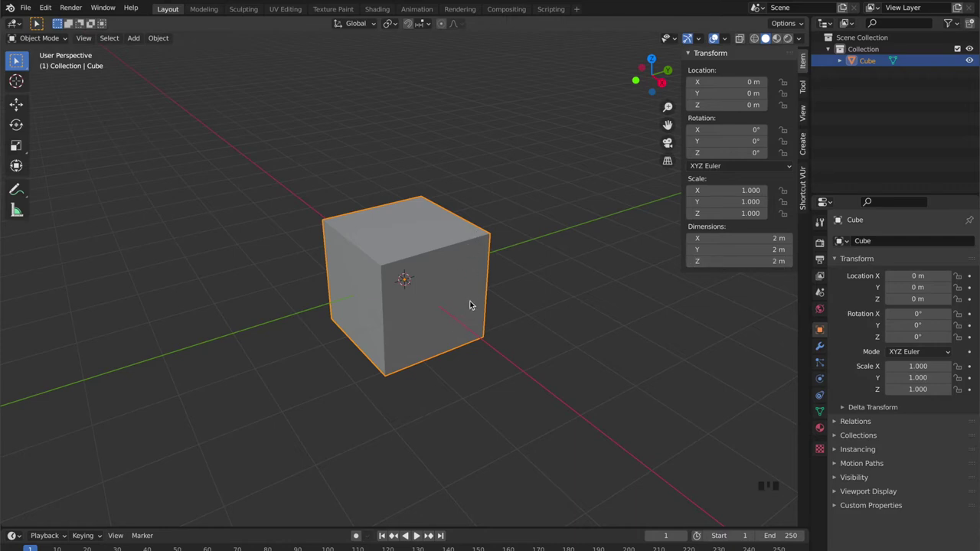
key("super")
key("super+Tab")
left_click(470, 305)
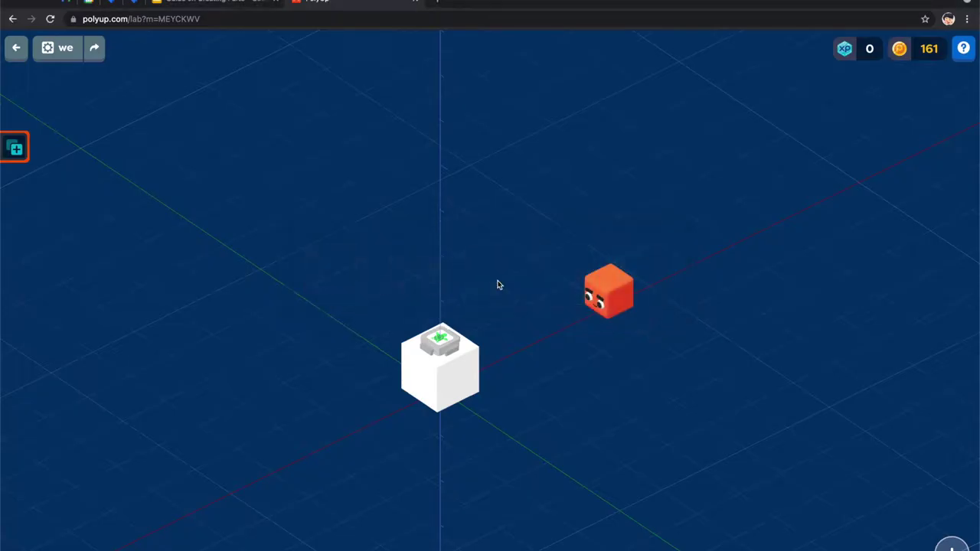
left_click(461, 376)
left_click_drag(448, 414, 503, 399)
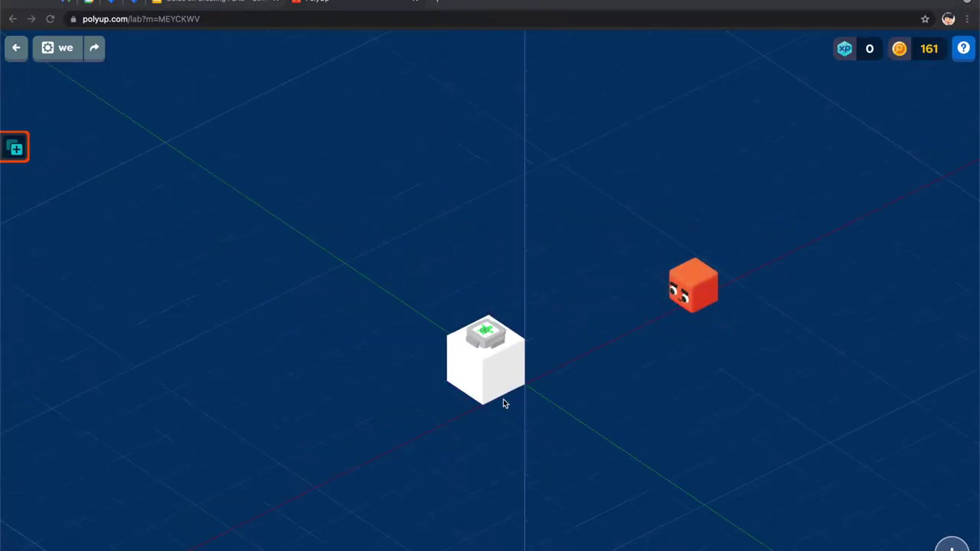
- Switch back to Blender and set the cube's X, Y and Z dimensions to 1 m each
key("super+Tab")
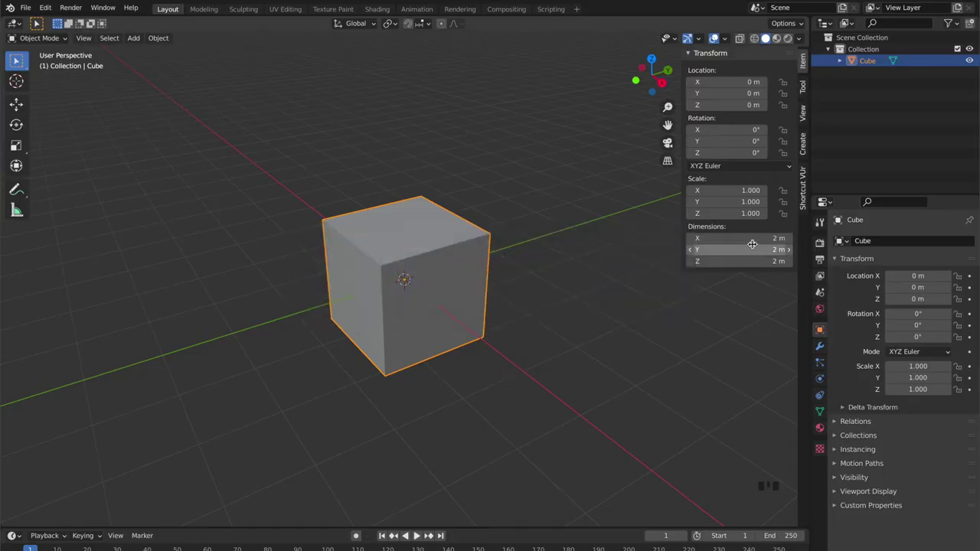
left_click(752, 239)
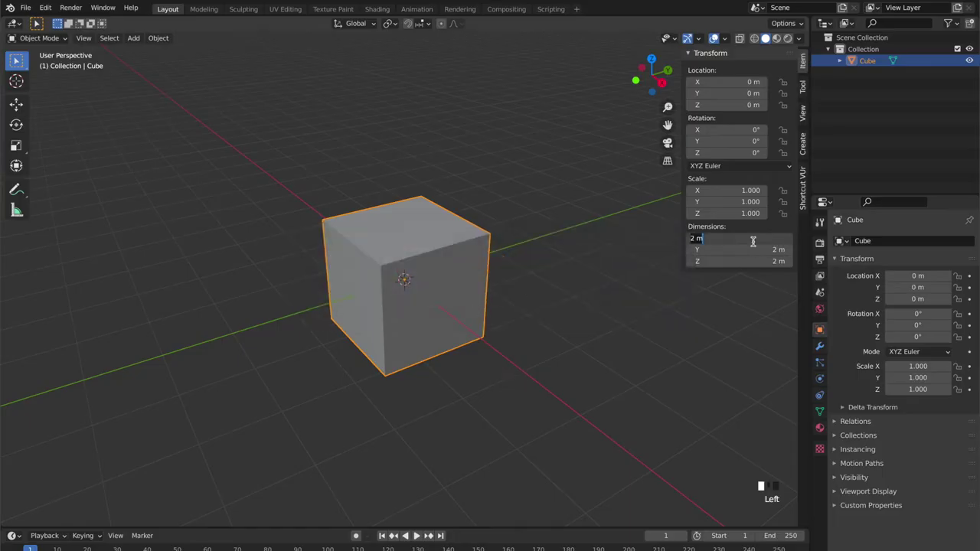
type("1")
key("Return")
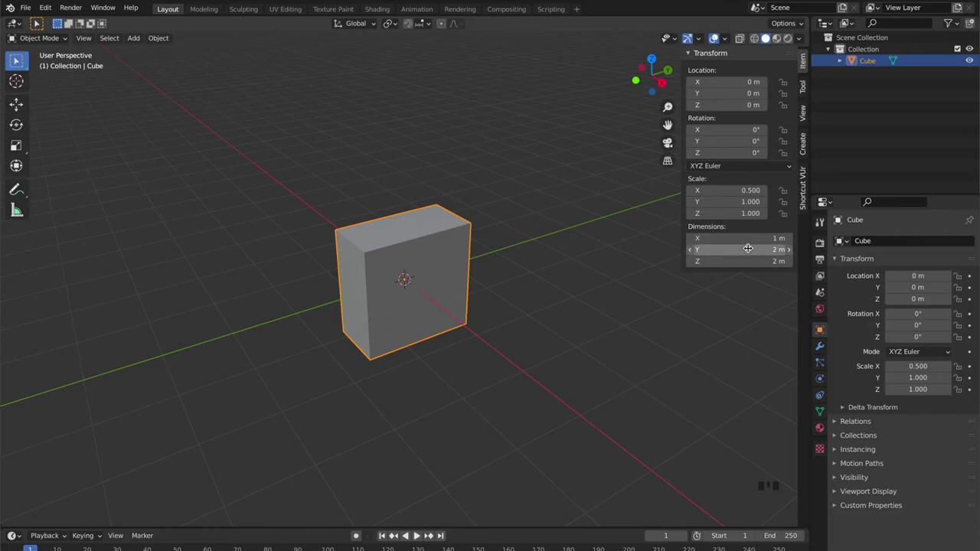
left_click(746, 261)
type("1")
key("Return")
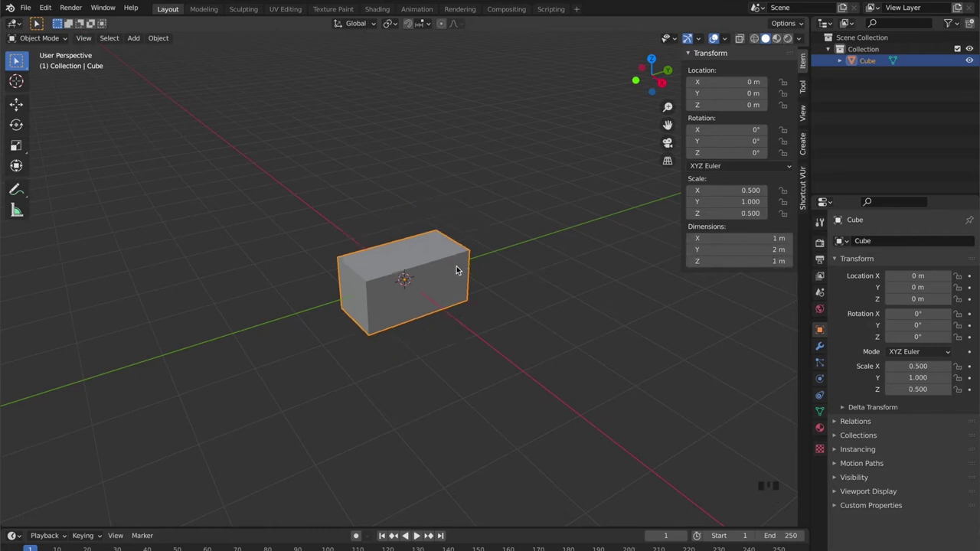
left_click(726, 250)
type("1")
key("Return")
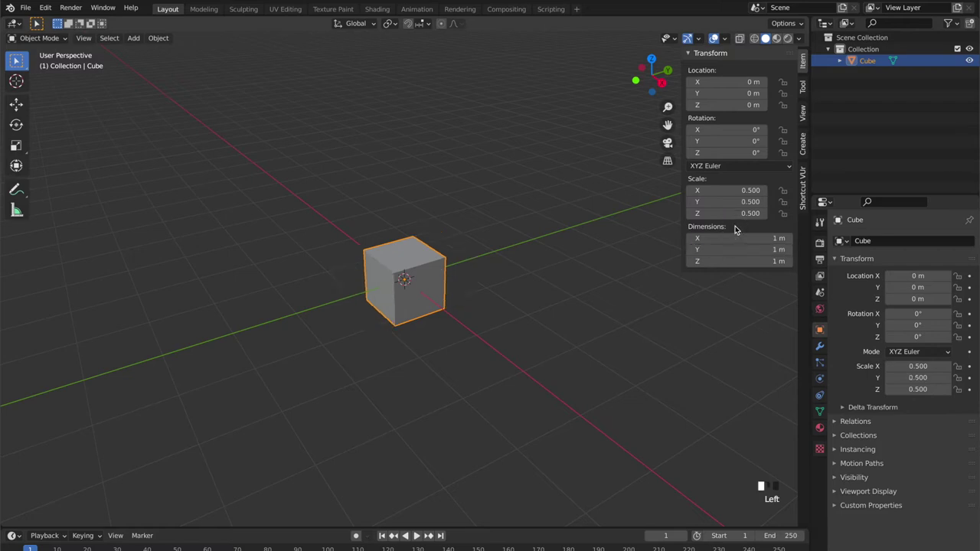
- Set the cube's Y dimension to 0.1 m to make it a thin wall
scroll(451, 269, "up", 5)
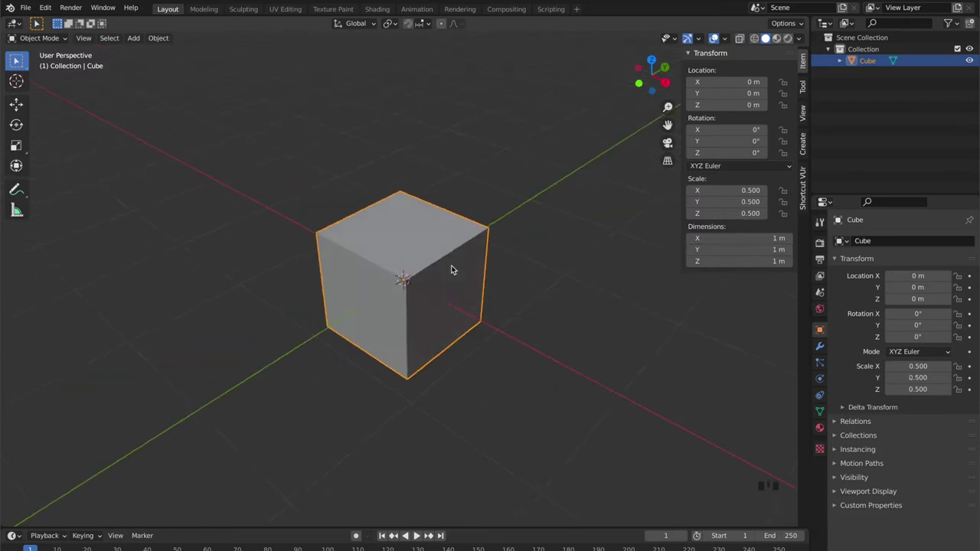
scroll(451, 265, "down", 5)
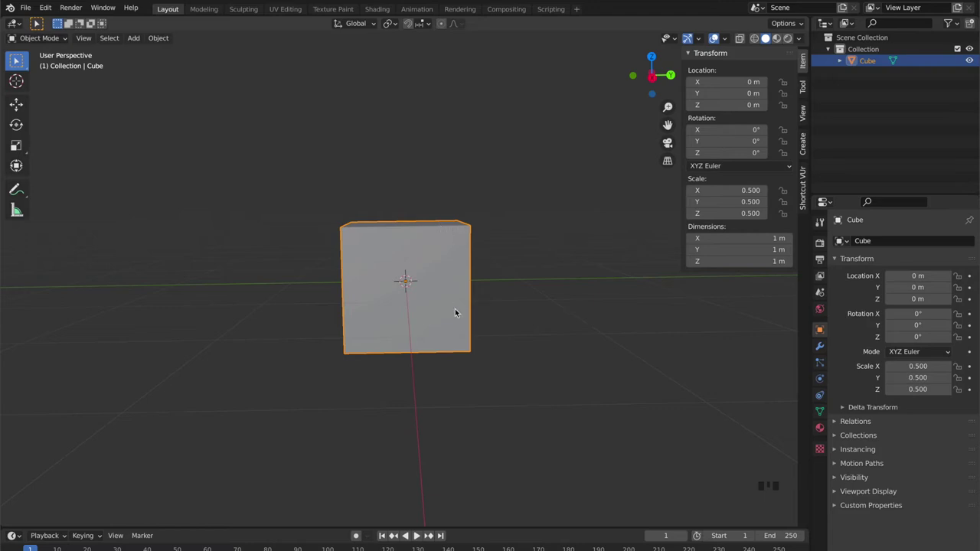
left_click(705, 249)
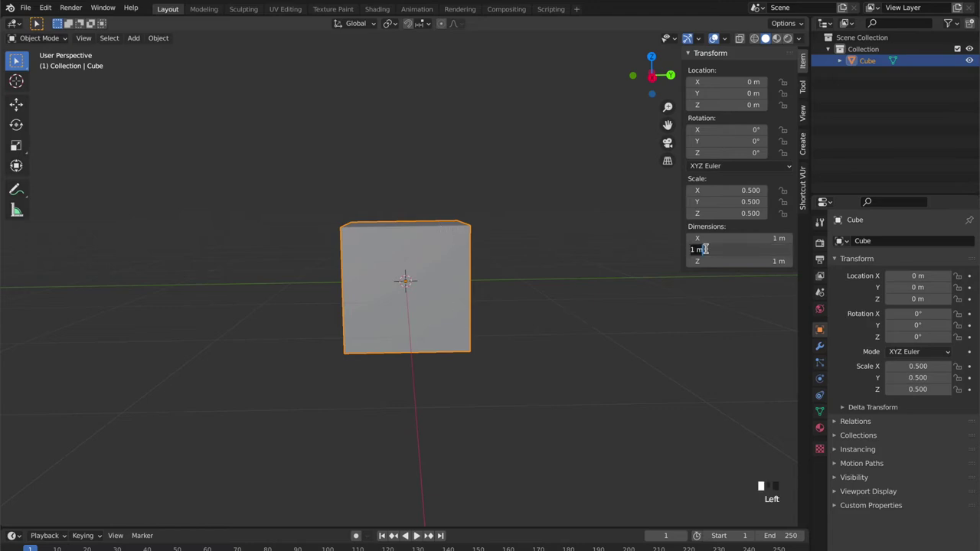
key("BackSpace")
key("Return")
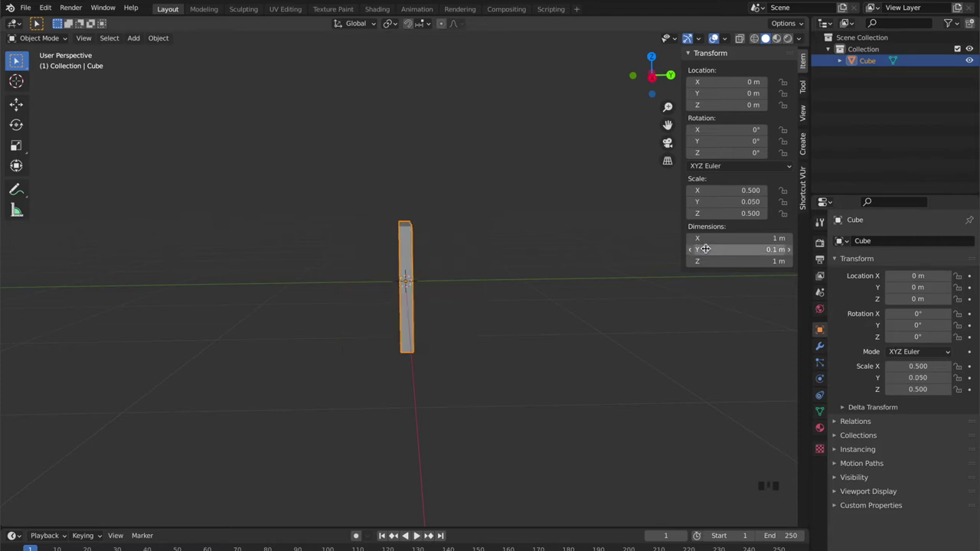
- Apply the Scale transform to the thin wall object
middle_click_drag(401, 258, 582, 237)
scroll(582, 238, "up", 2)
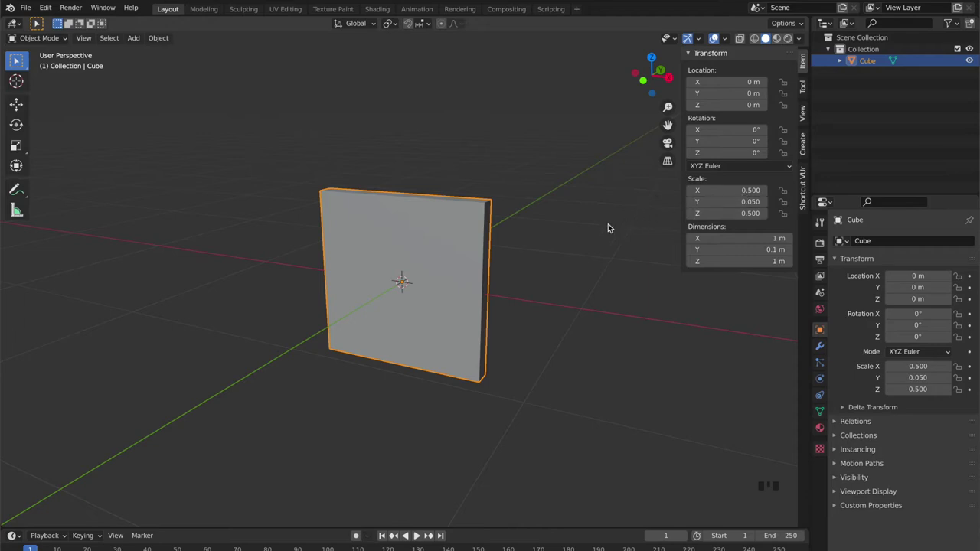
key("ctrl+a")
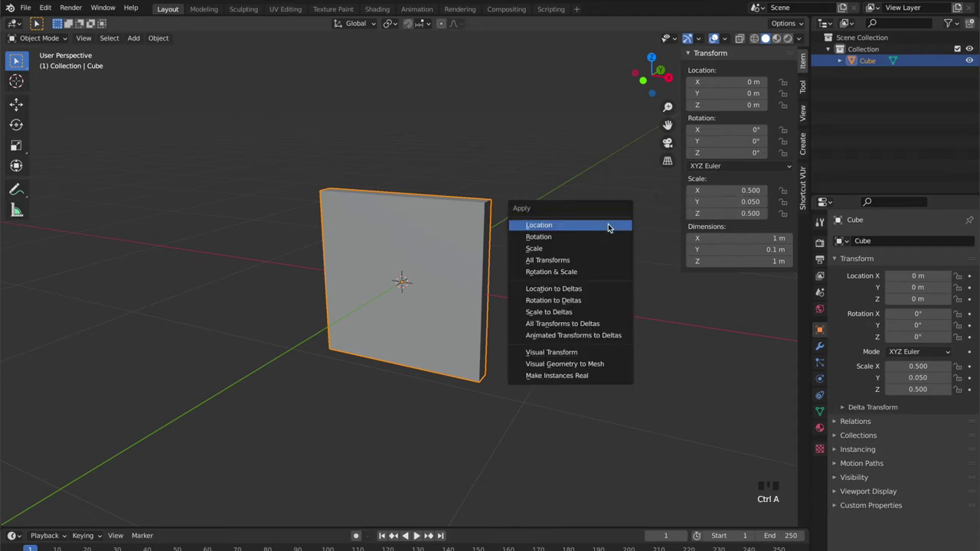
left_click(551, 250)
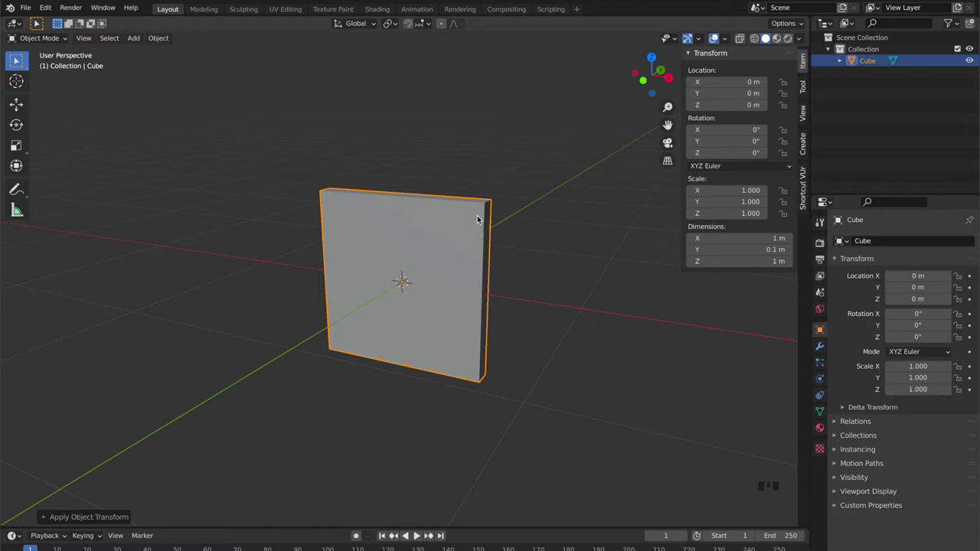
- Rename the cube object as "brickwallmesh"
middle_click_drag(477, 220, 475, 219)
left_click(869, 64)
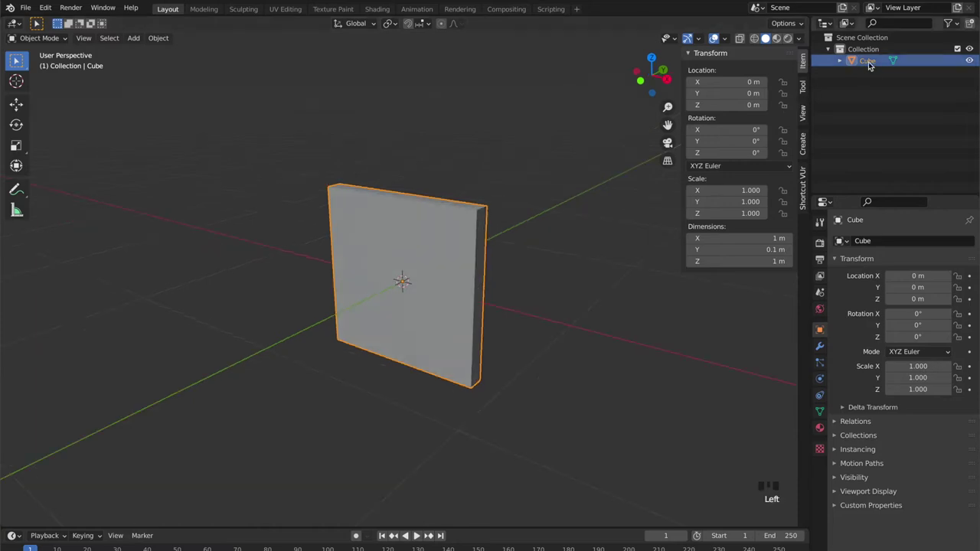
left_click(869, 65)
double_click(869, 63)
type("t")
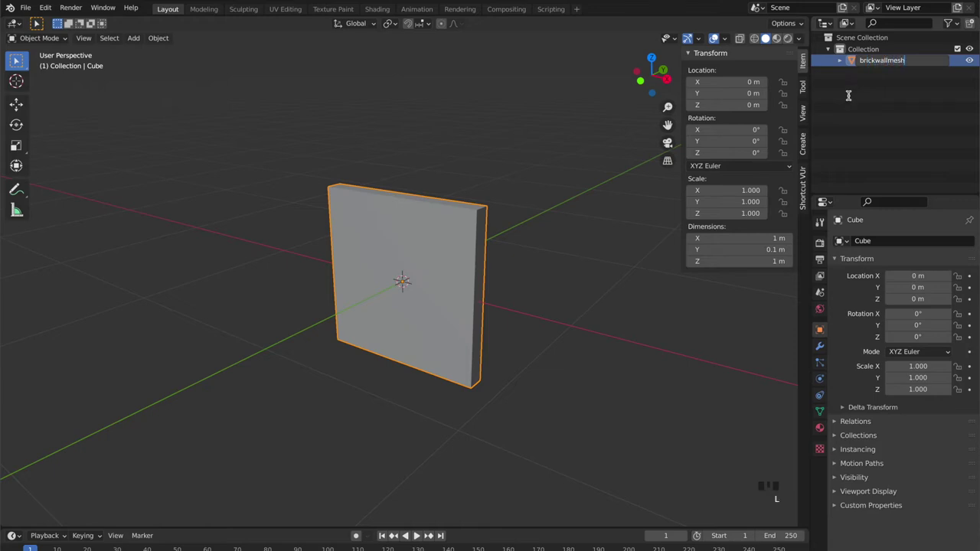
key("Return")
- Enter Edit Mode on the wall object with its large -Y face selected
middle_click_drag(580, 241, 406, 206)
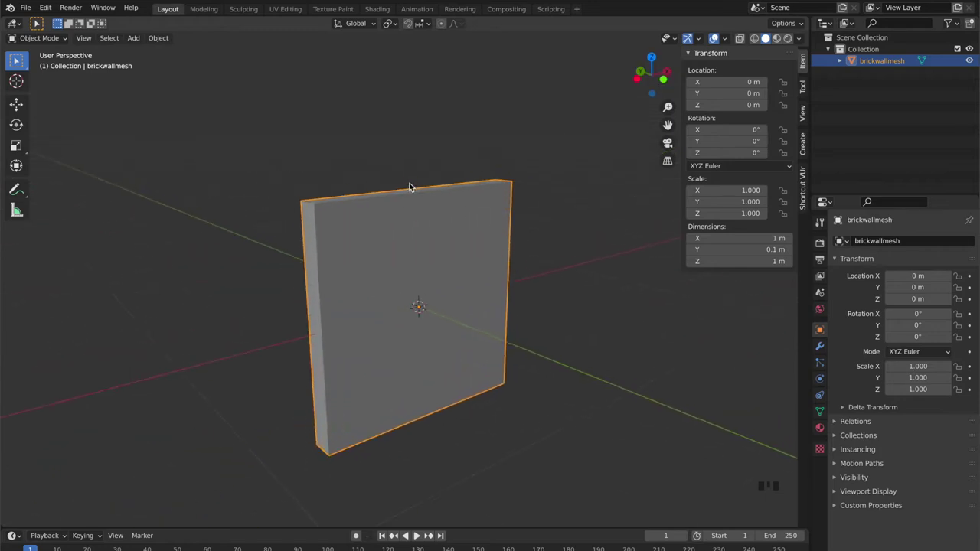
middle_click_drag(426, 167, 431, 313)
key("Tab")
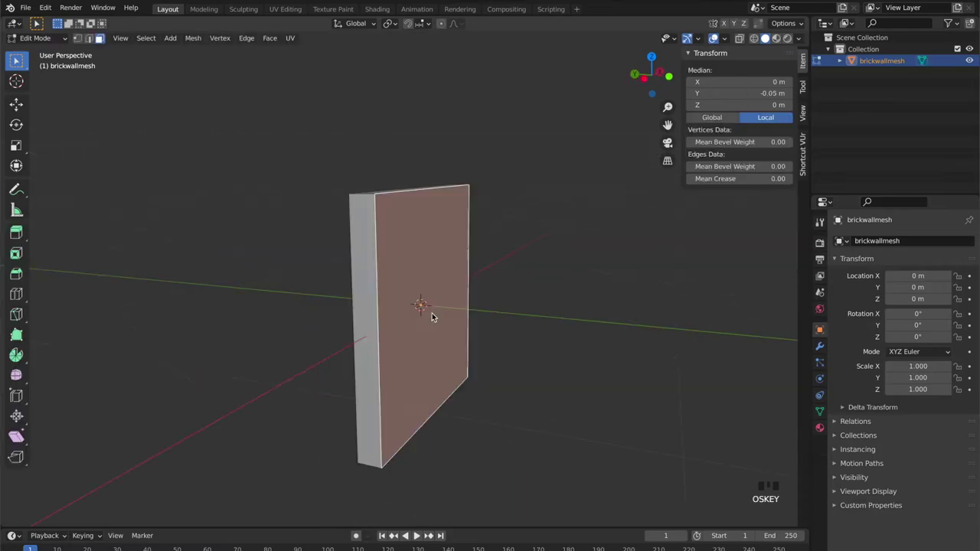
- Switch to Polyup and attach a Cylinder from the Common Parts under Basic Shapes to the side of the white block
key("super+Tab")
mouse_move(467, 374)
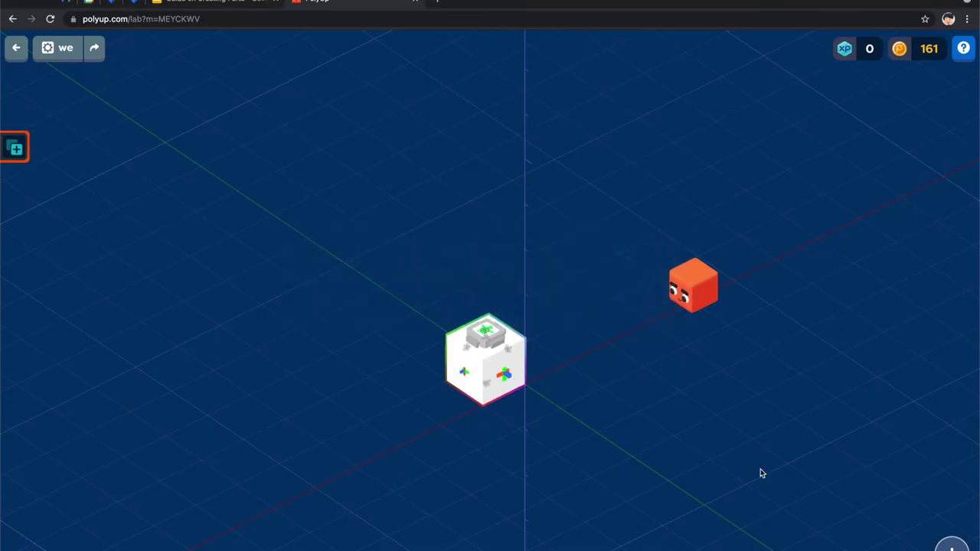
left_click(952, 545)
left_click(866, 239)
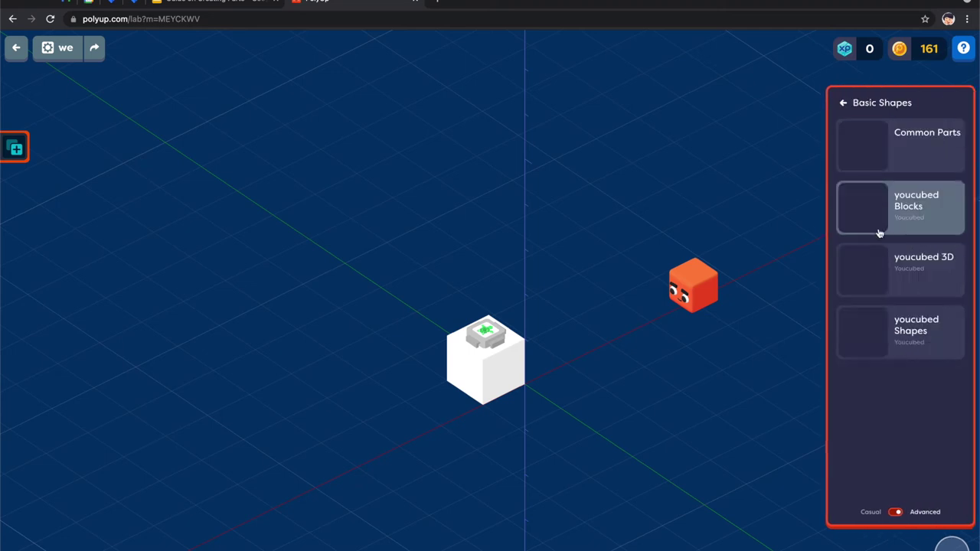
left_click(886, 162)
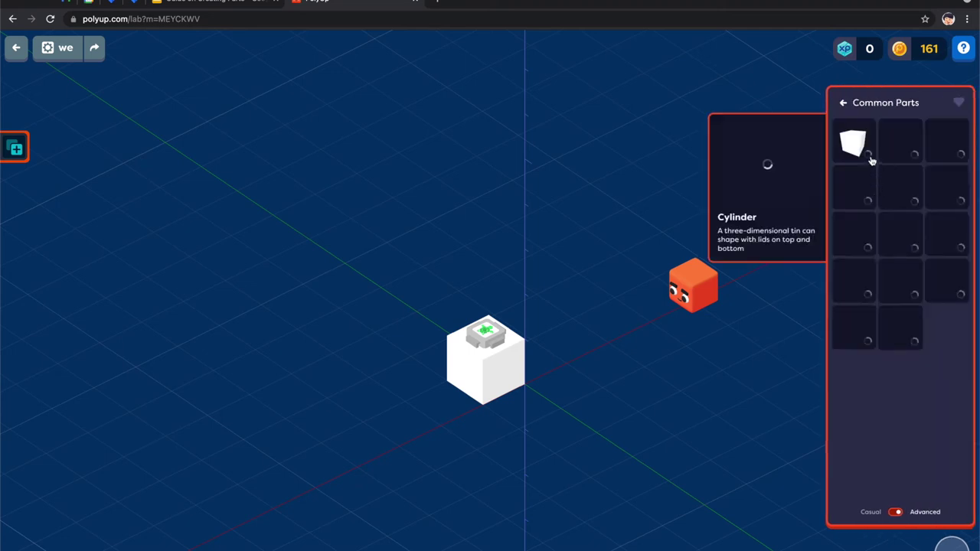
left_click_drag(898, 148, 589, 387)
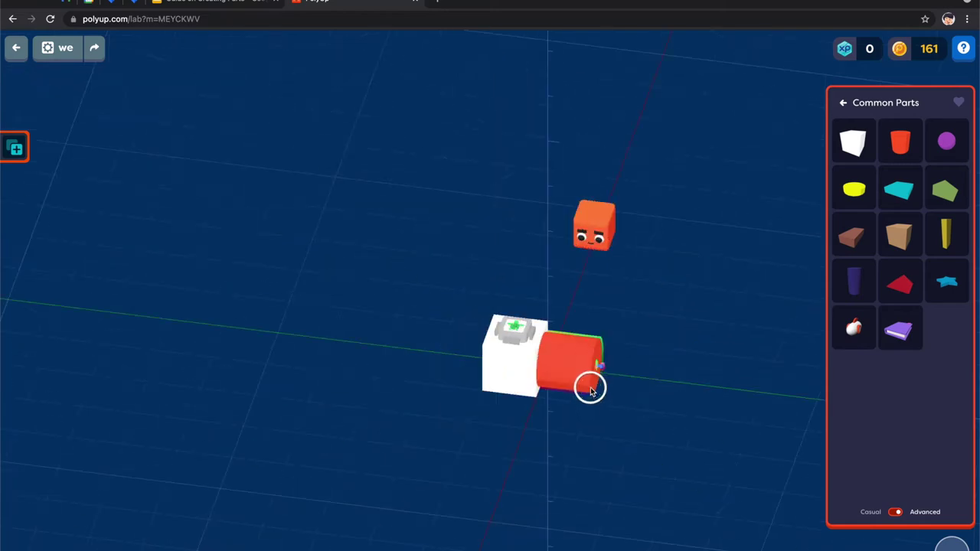
- Switch back to Blender and examine the wall's selected face and thickness from the side
key("super+Tab")
key("super+Tab")
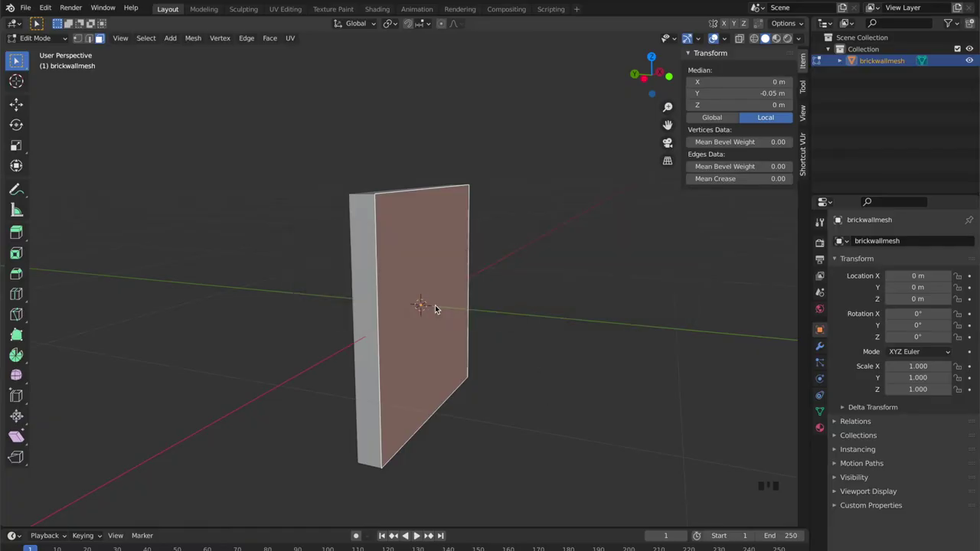
scroll(435, 307, "right", 5)
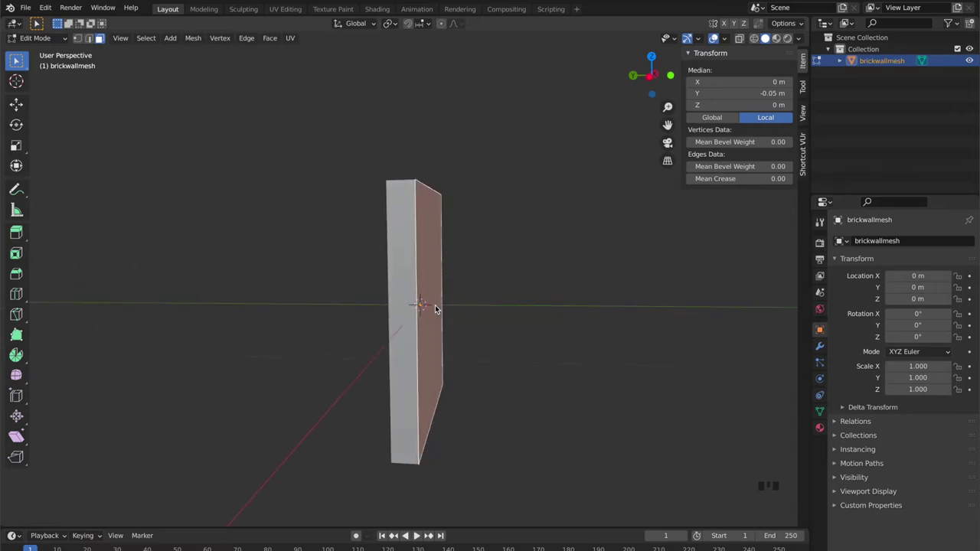
scroll(435, 309, "right", 3)
scroll(438, 305, "right", 5)
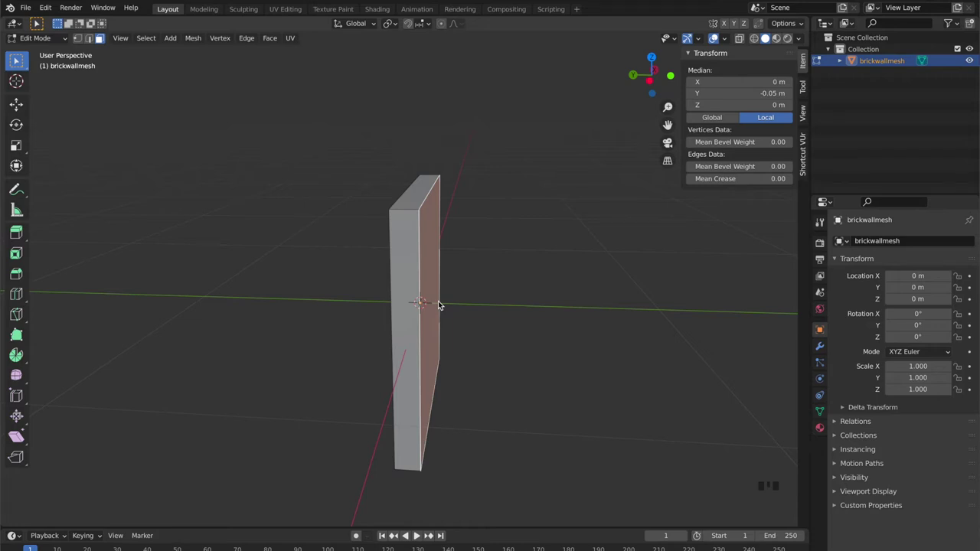
- Snap the 3D cursor to the centre of the wall's selected large -Y face
scroll(439, 305, "right", 5)
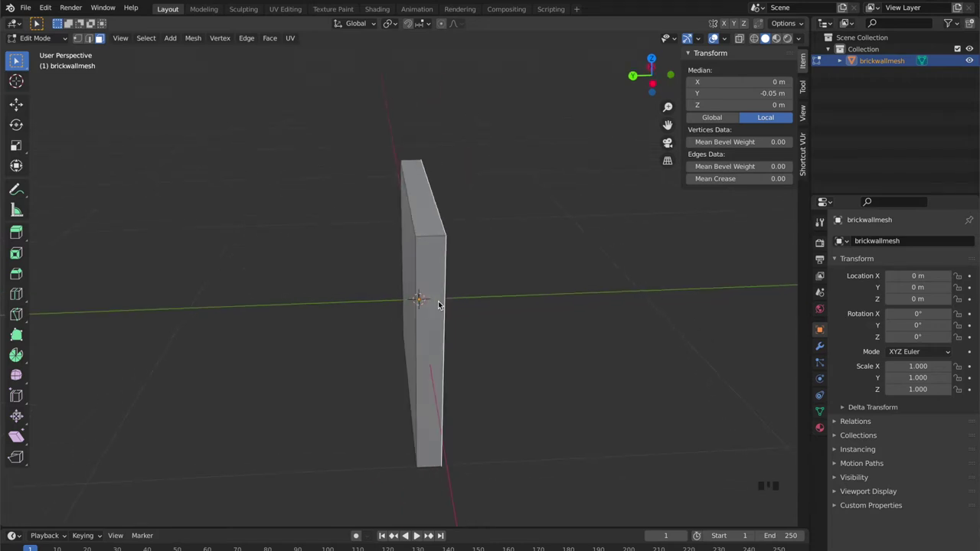
scroll(439, 304, "right", 10)
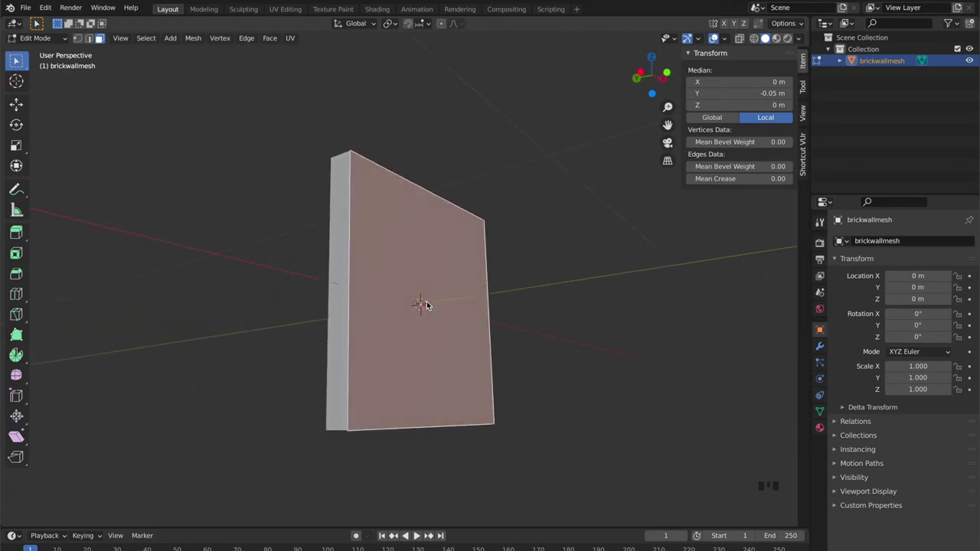
scroll(384, 230, "right", 8)
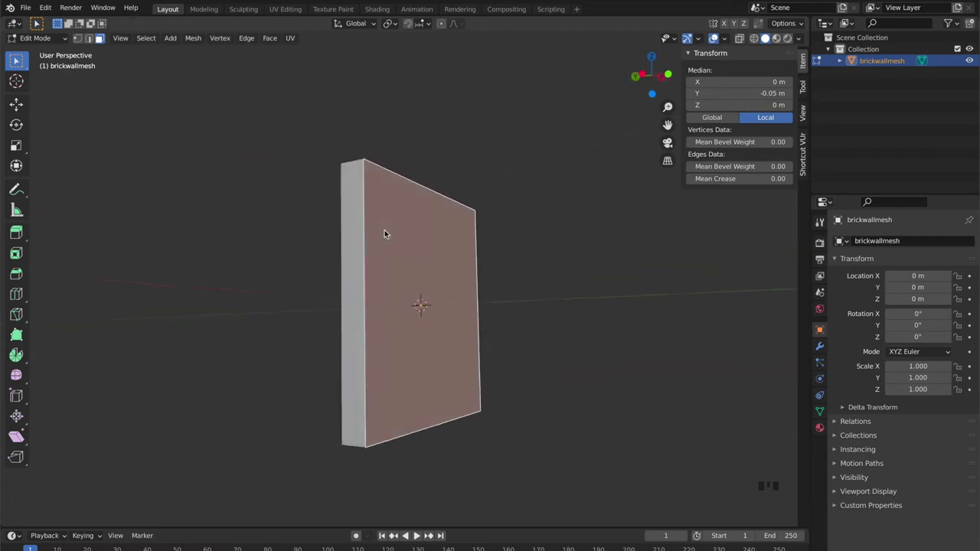
scroll(384, 230, "right", 6)
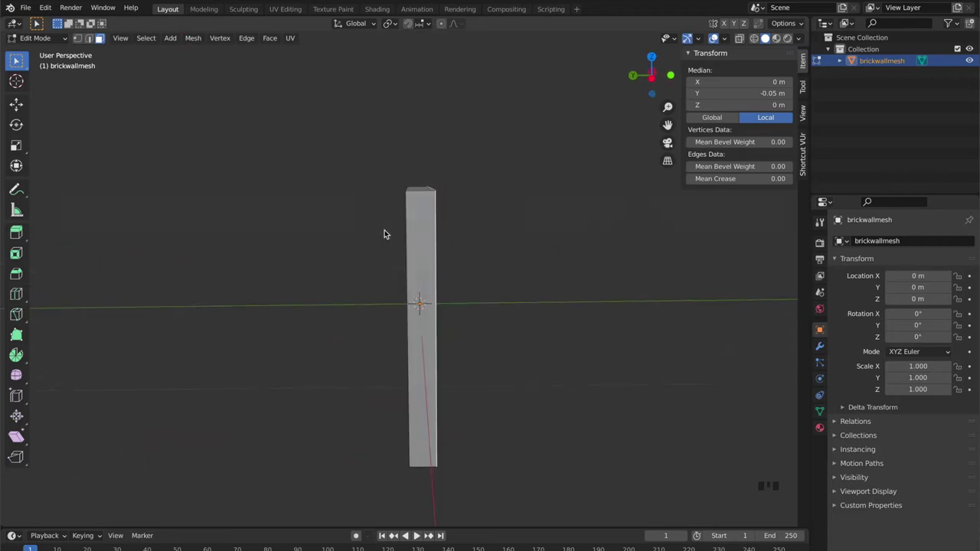
key("shift+s")
key("shift+s")
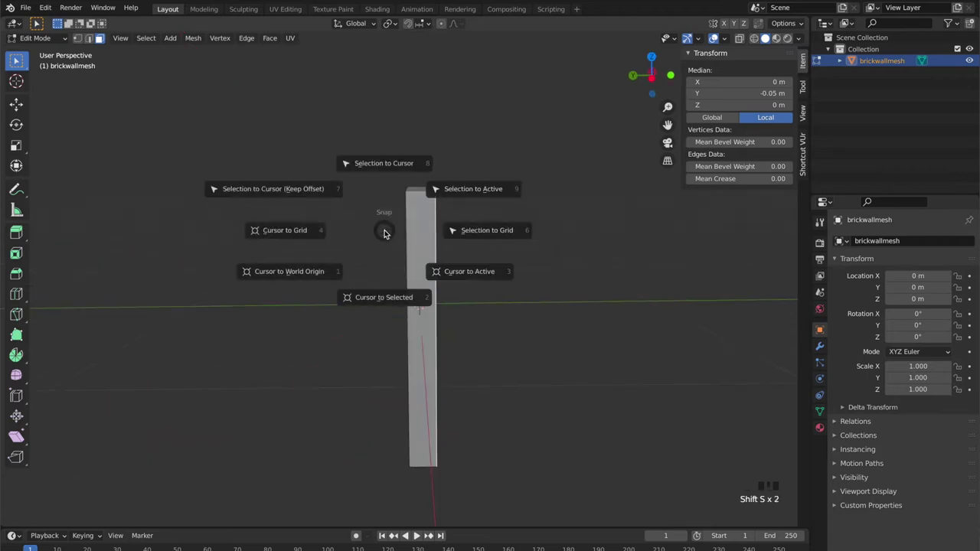
left_click(387, 303)
key("KP_6")
key("KP_6")
key("KP_6")
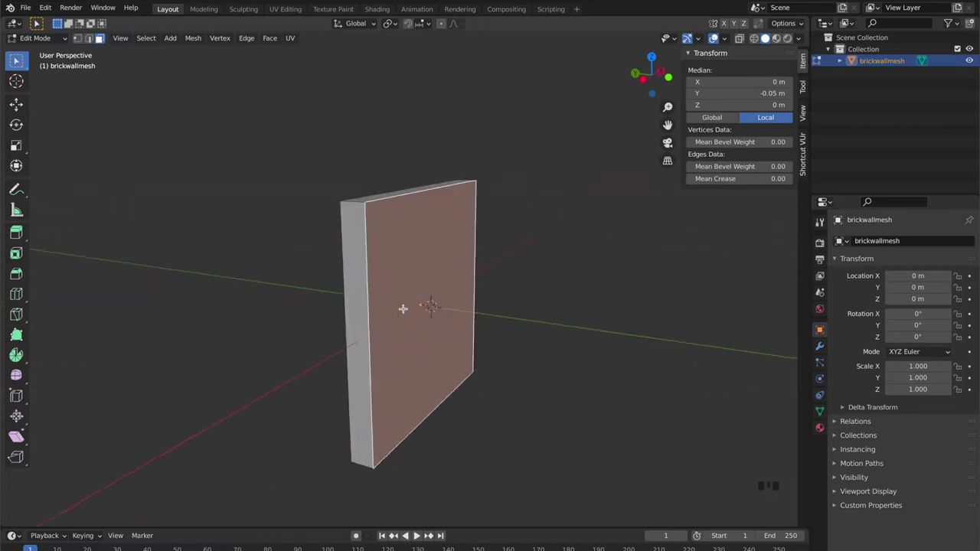
key("KP_8")
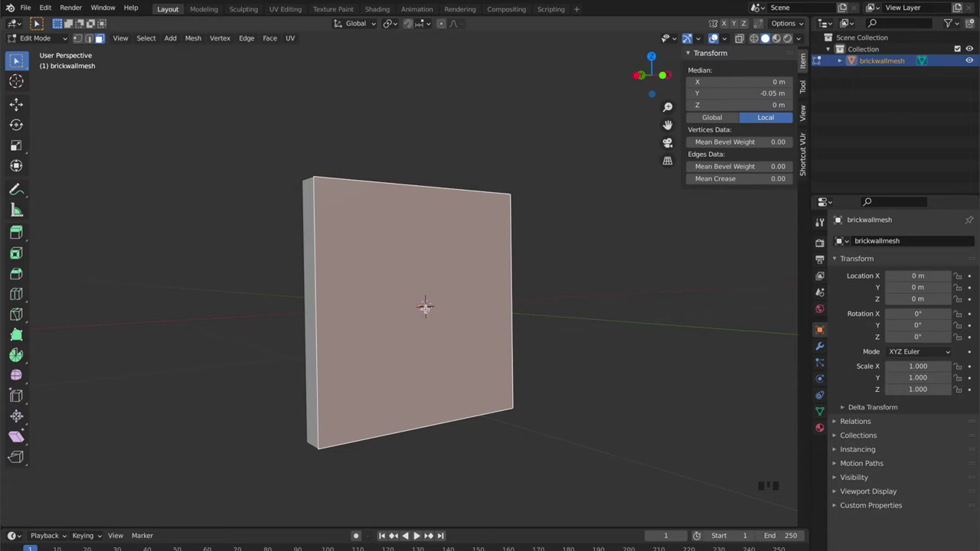
key("KP_2")
key("KP_4")
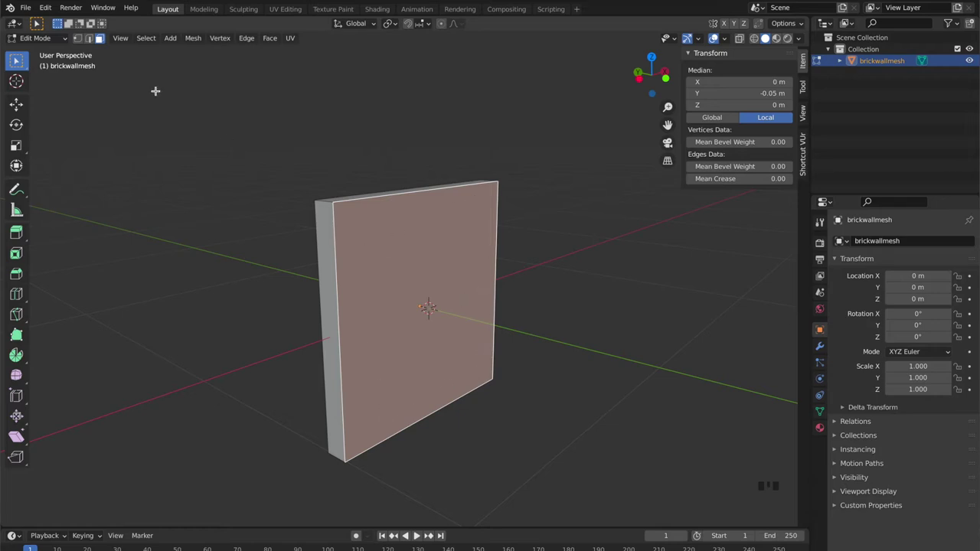
- Return to Object Mode and add an Arrows empty at the 3D cursor on the wall's -Y face
key("Tab")
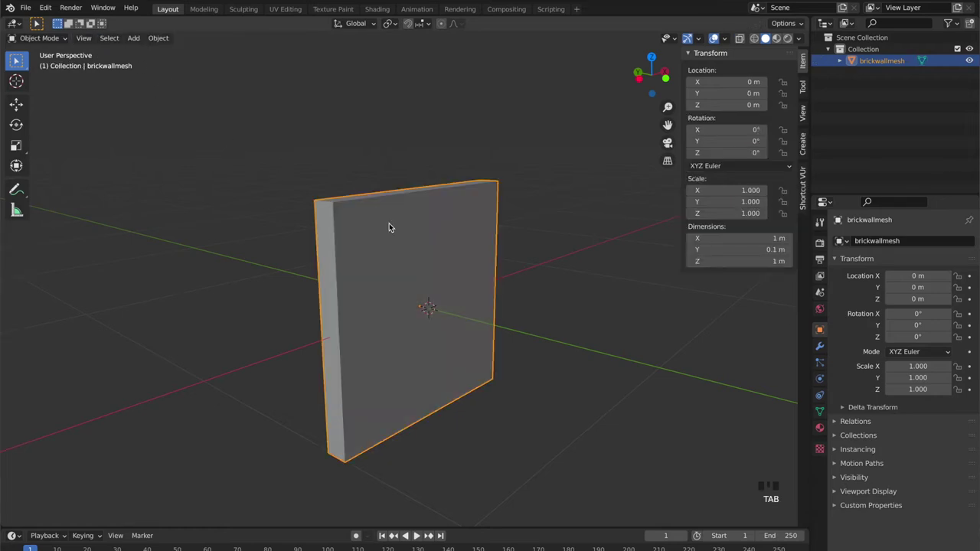
key("shift+a")
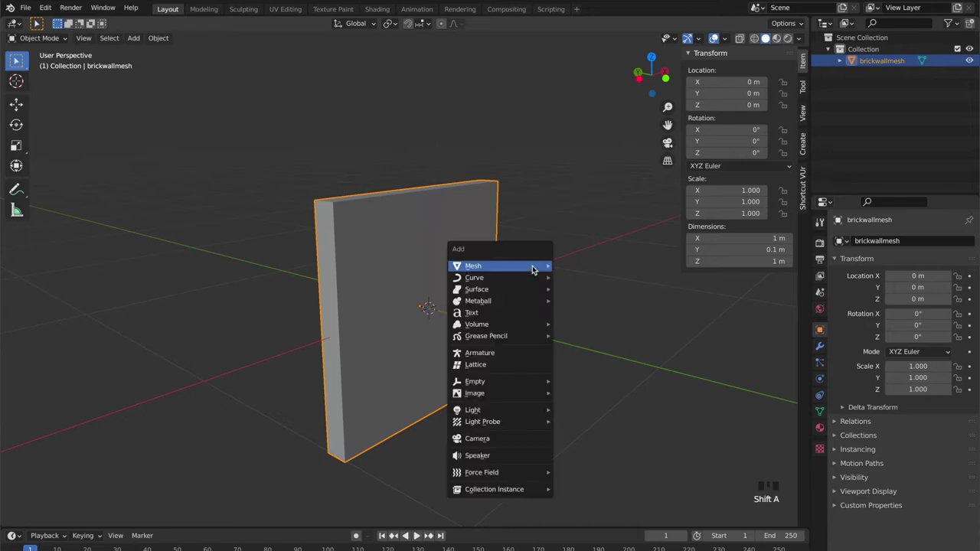
mouse_move(534, 269)
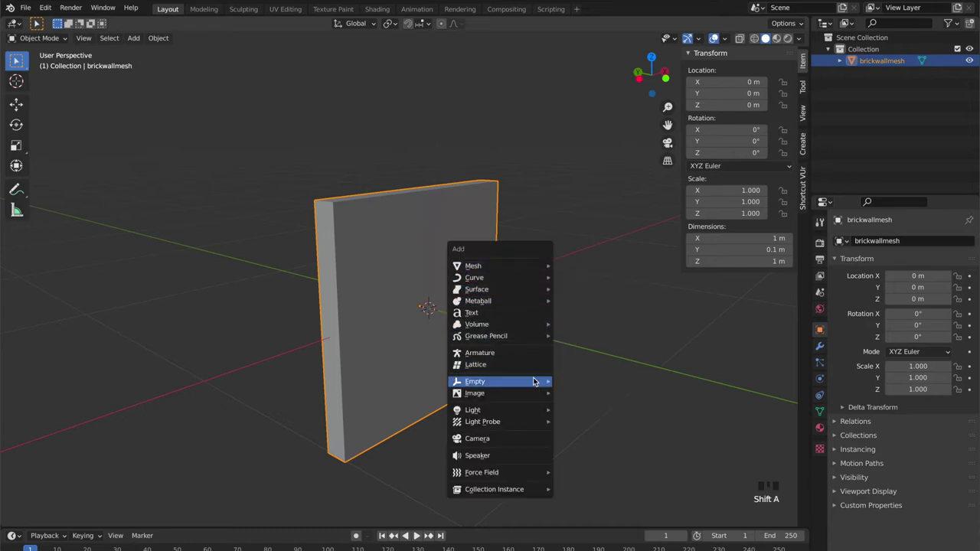
mouse_move(546, 382)
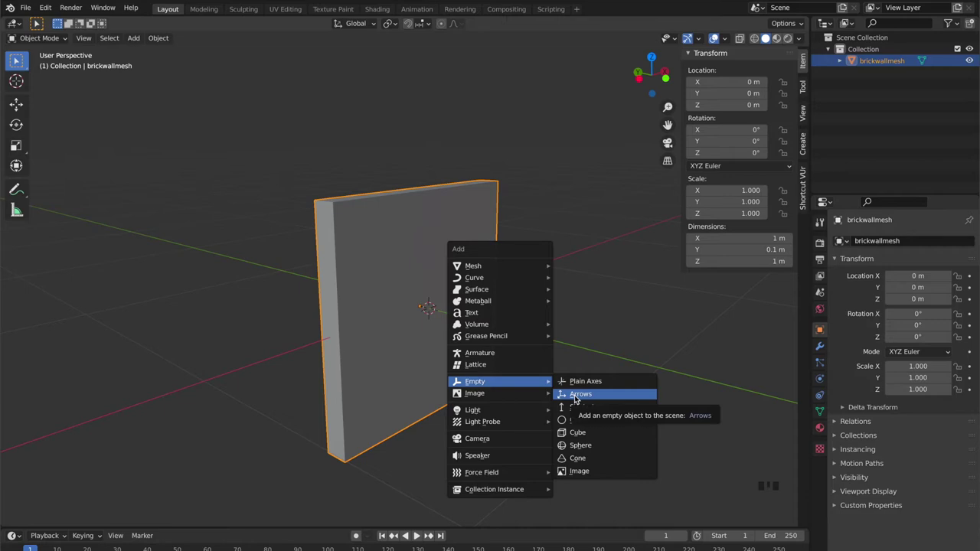
left_click(575, 395)
middle_click_drag(568, 328, 569, 320)
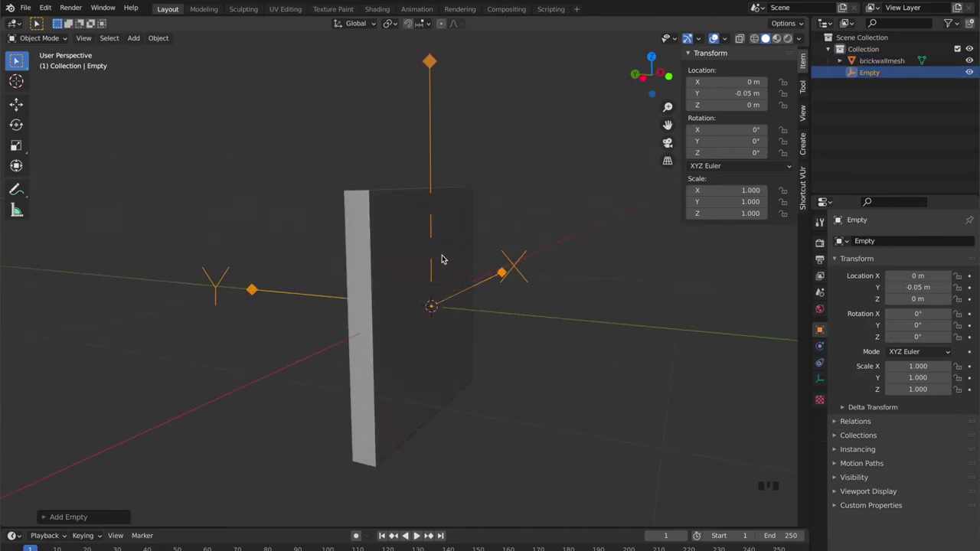
- Set the display size of the arrows empty to 0.25 m
left_click(821, 378)
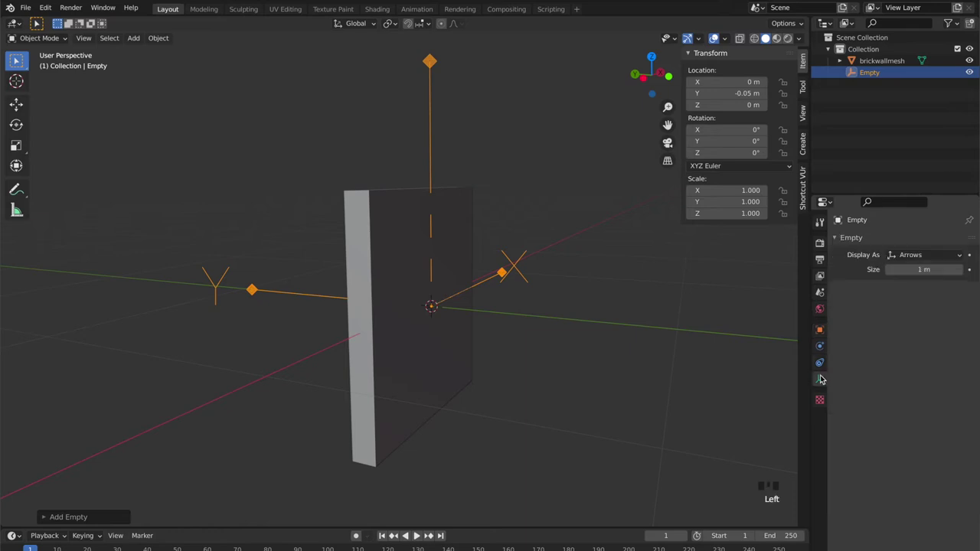
double_click(941, 269)
key("BackSpace")
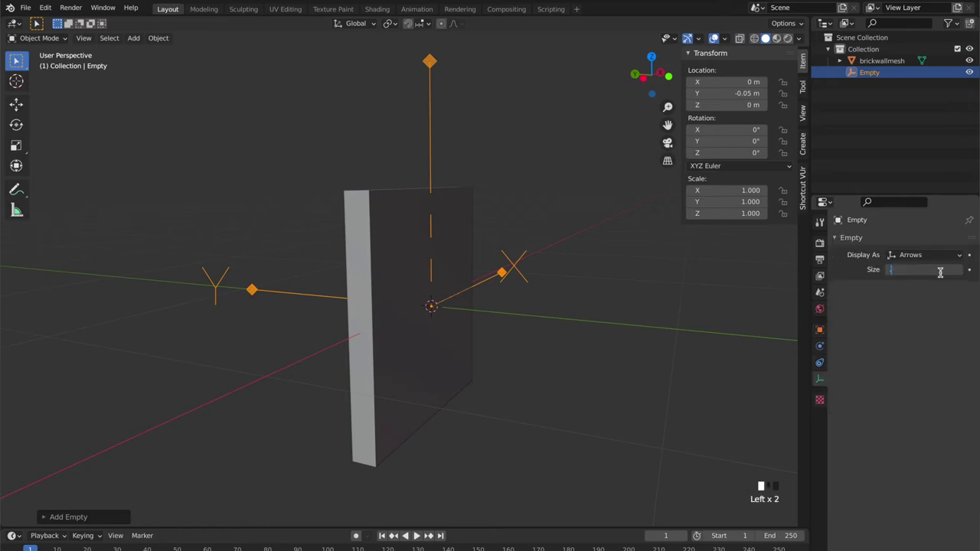
type(".25")
key("Return")
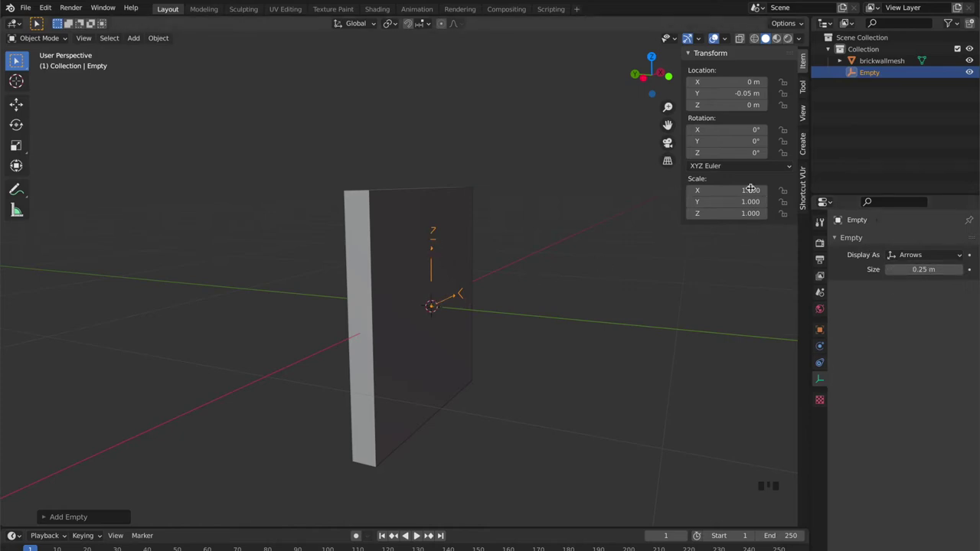
- Try scaling the arrows empty down to about 0.242 and undo the scaling
key("s")
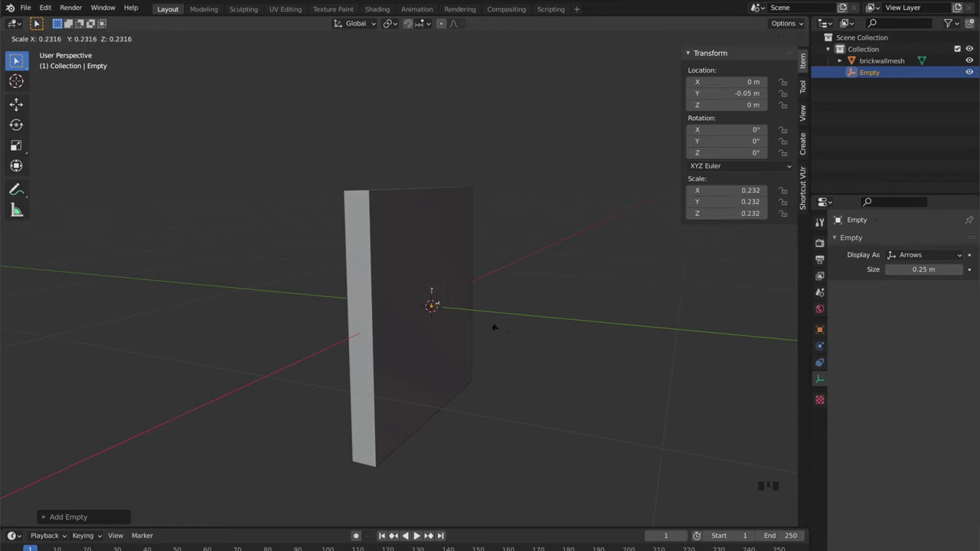
left_click(500, 330)
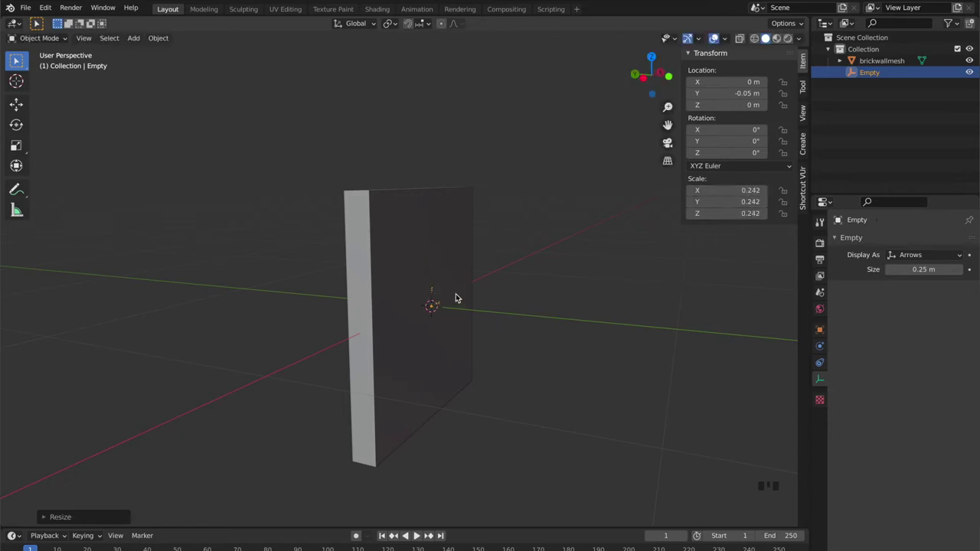
key("ctrl+z")
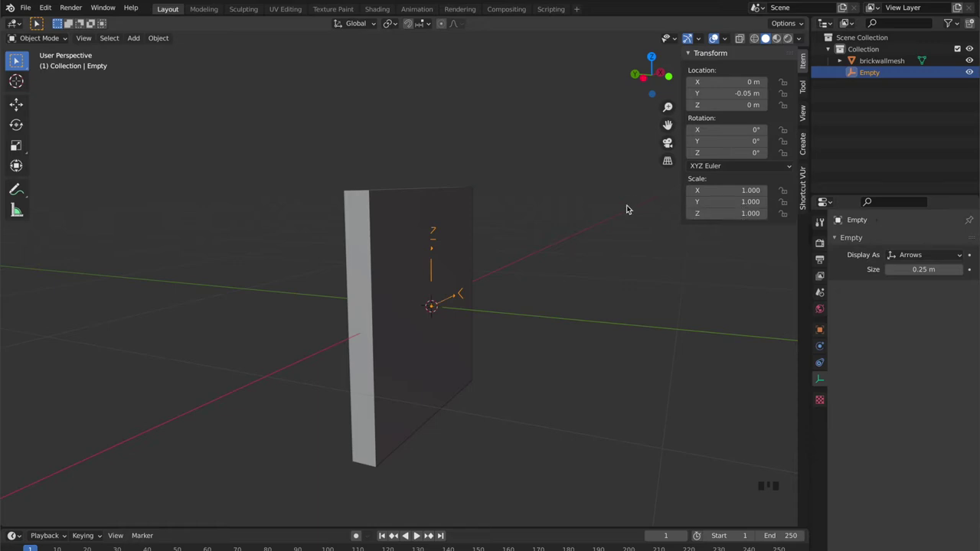
- Rotate the arrows empty to exactly 90° about X so its Z arrow points outward from the -Y face
key("KP_4")
key("KP_4")
key("KP_4")
key("KP_4")
key("KP_4")
key("KP_4")
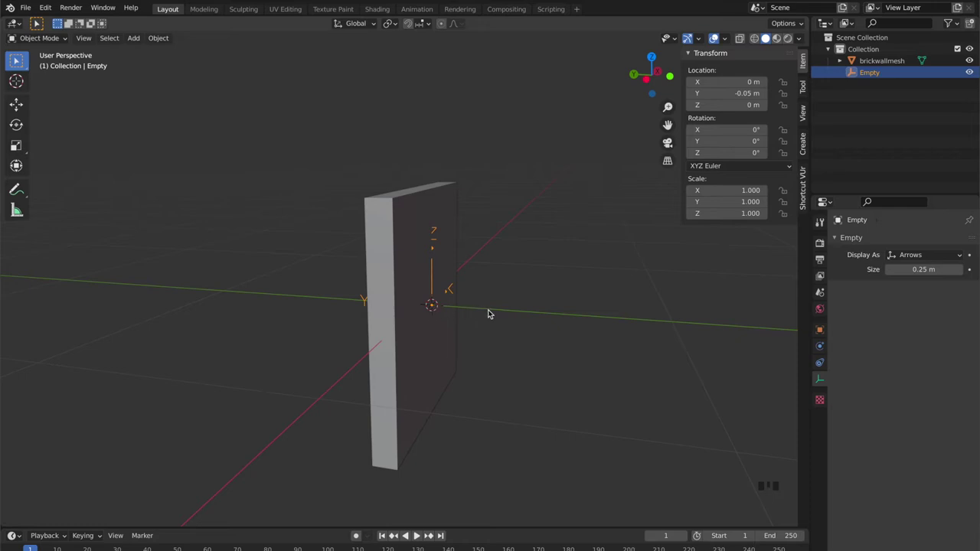
left_click(17, 126)
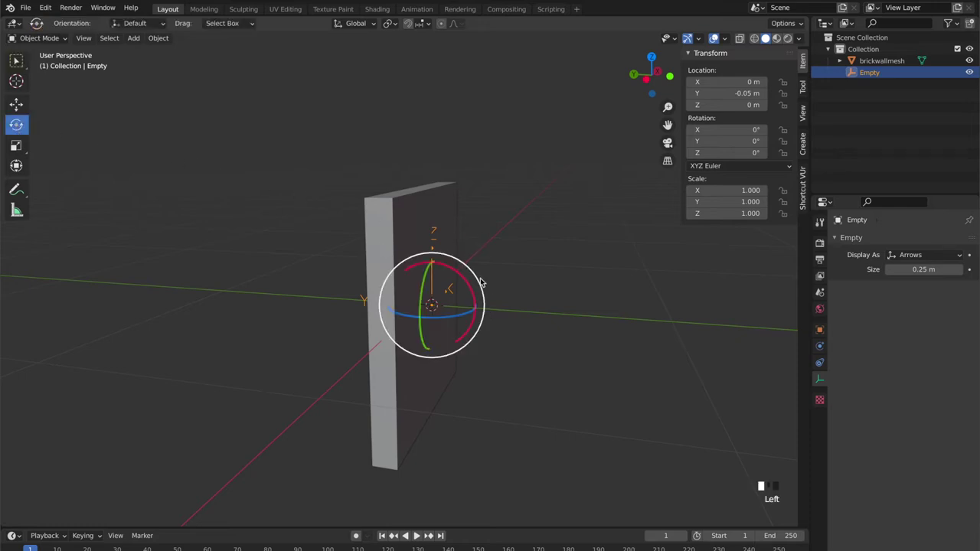
left_click(444, 268)
left_click_drag(445, 268, 494, 330)
left_click(726, 129)
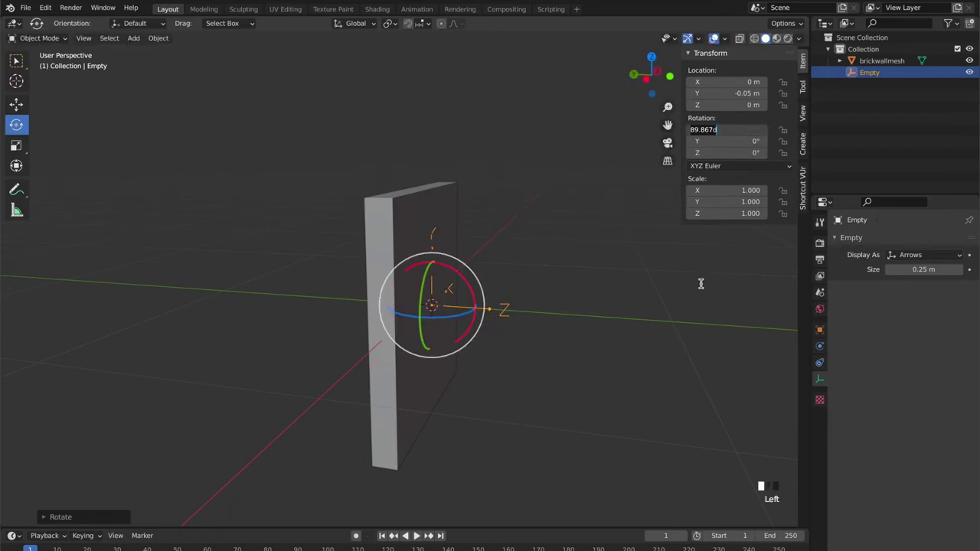
type("90")
key("Return")
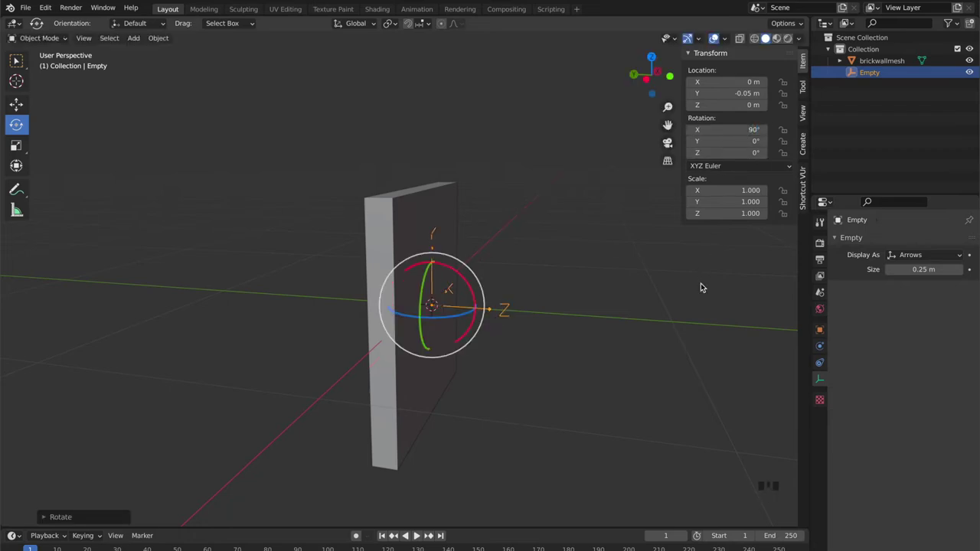
- Select the wall's opposite large +Y face in Edit Mode and snap the 3D cursor to it
left_click(516, 301)
left_click(391, 260)
middle_click_drag(322, 234, 454, 385)
left_click(474, 329)
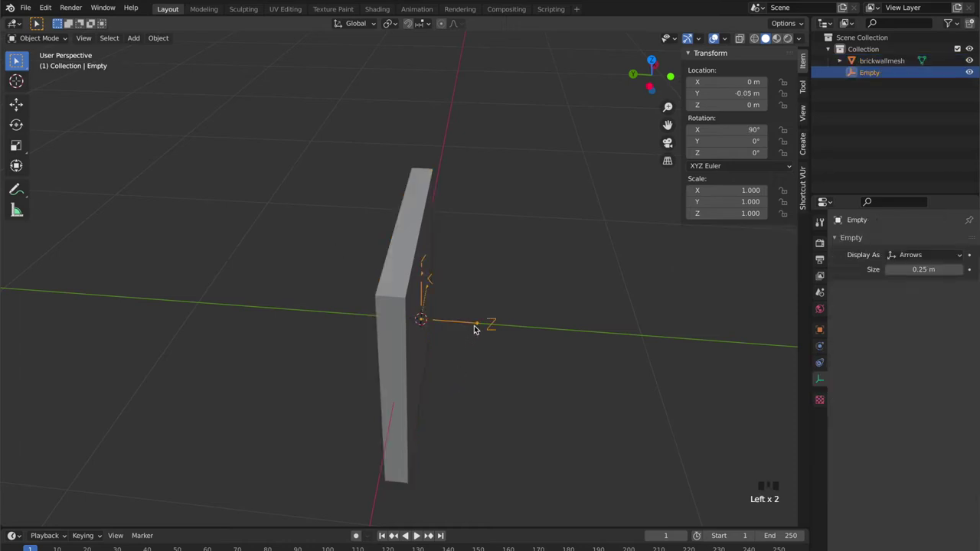
middle_click_drag(414, 319, 433, 309)
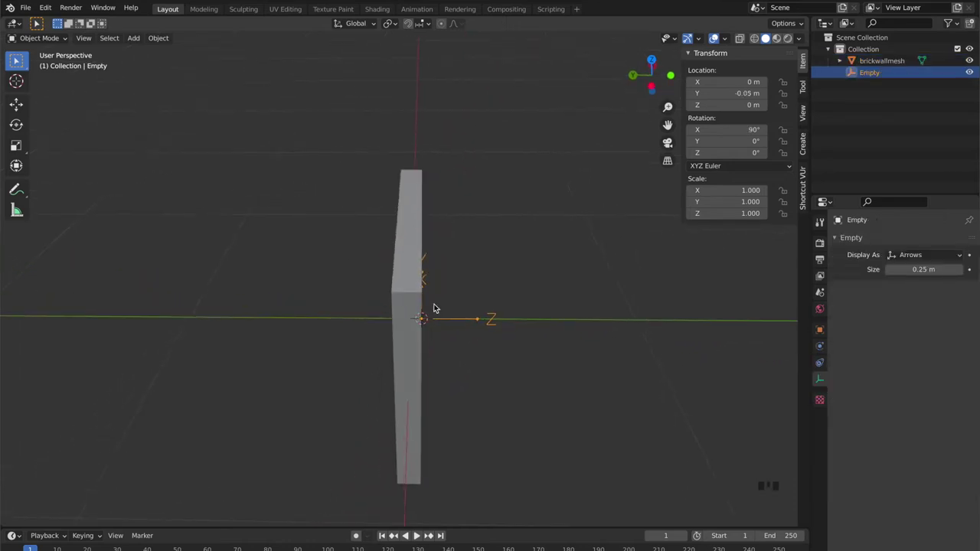
left_click(396, 301)
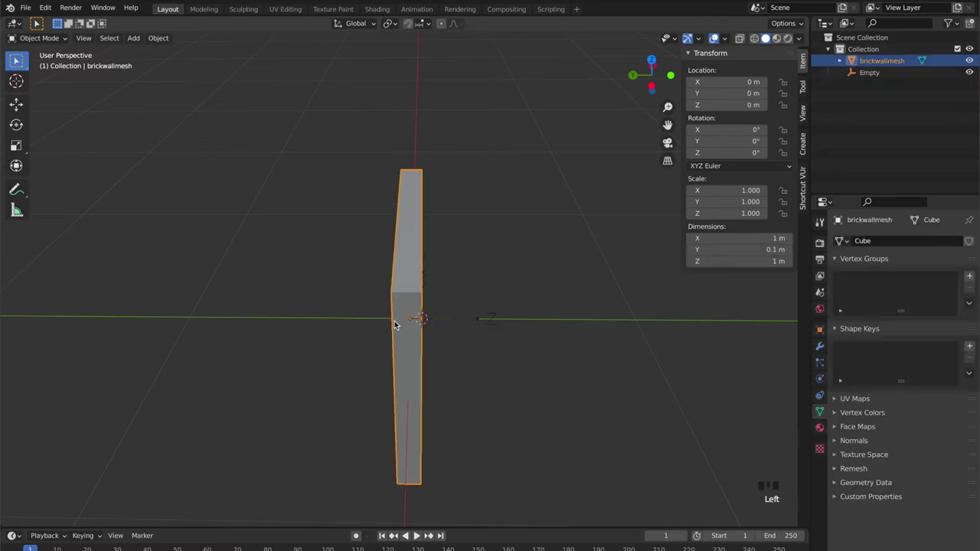
middle_click_drag(396, 325, 394, 324)
key("Tab")
left_click(406, 297)
key("shift+s")
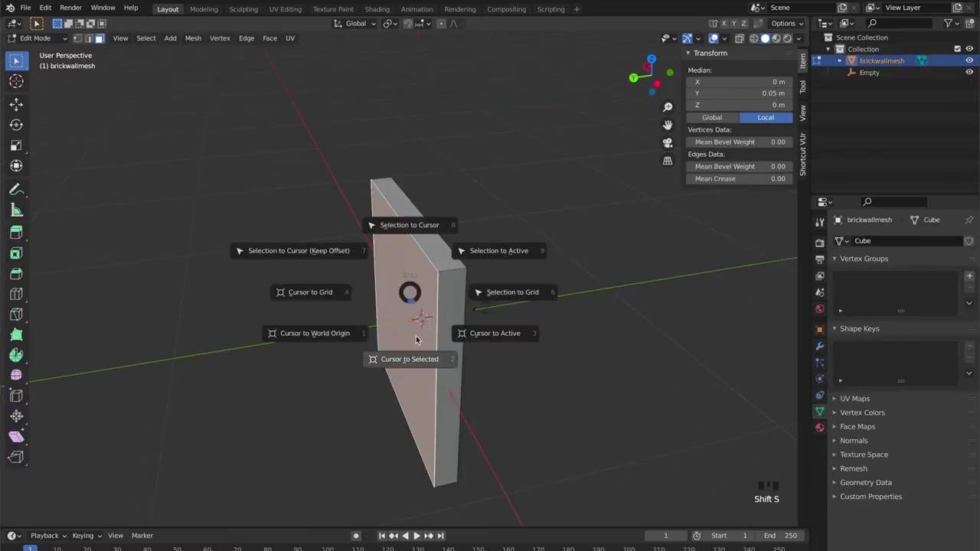
left_click(416, 341)
- Add a second Arrows empty at the 3D cursor in Object Mode and set its display size to 0.25 m
key("Tab")
key("shift+a")
mouse_move(429, 320)
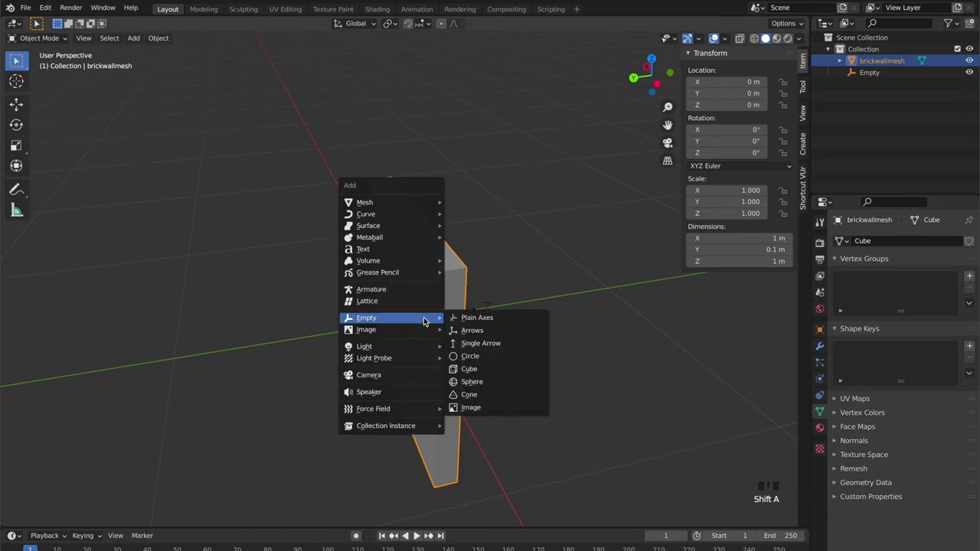
left_click(469, 332)
left_click(932, 269)
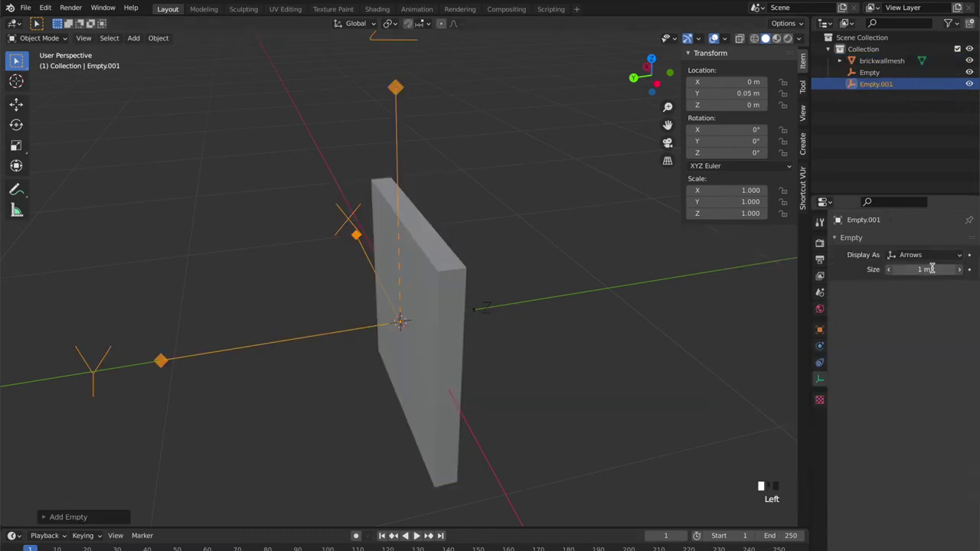
type(".25")
key("Return")
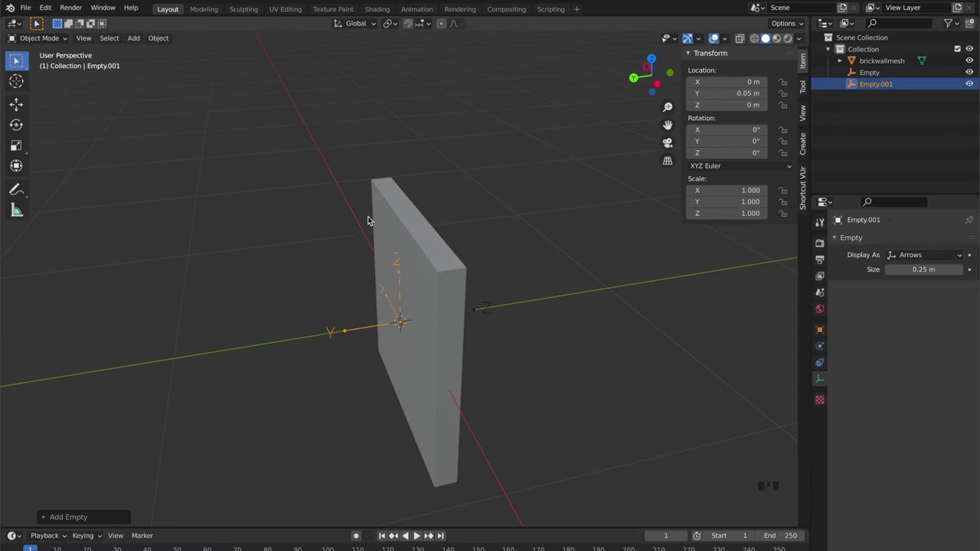
- Rotate the second arrows empty 270° about the global X axis so its Z arrow points outward from the +Y face
key("r")
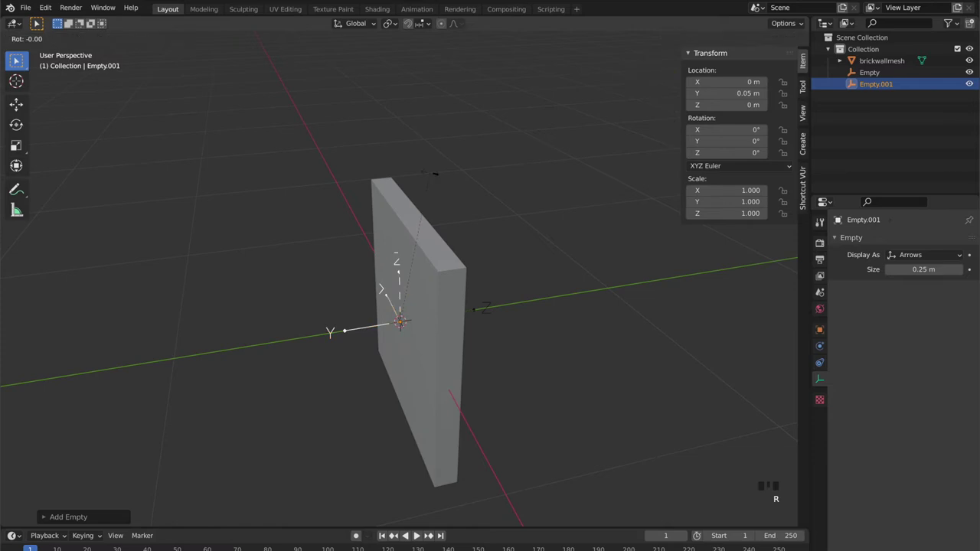
key("x")
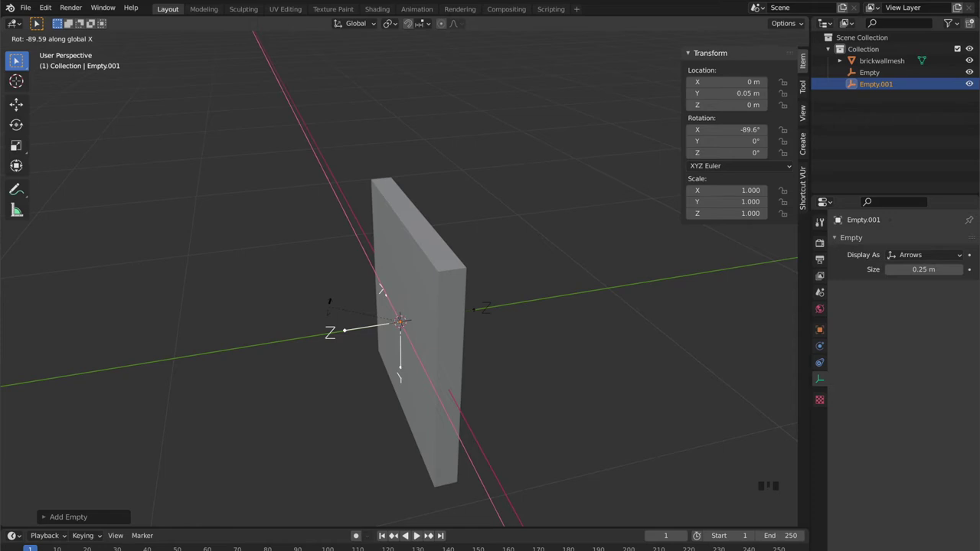
type("270")
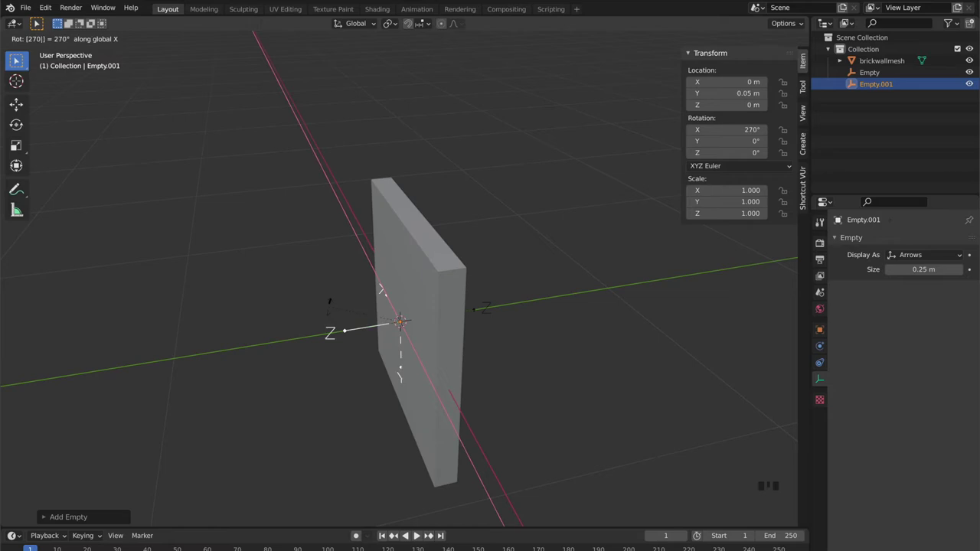
key("Return")
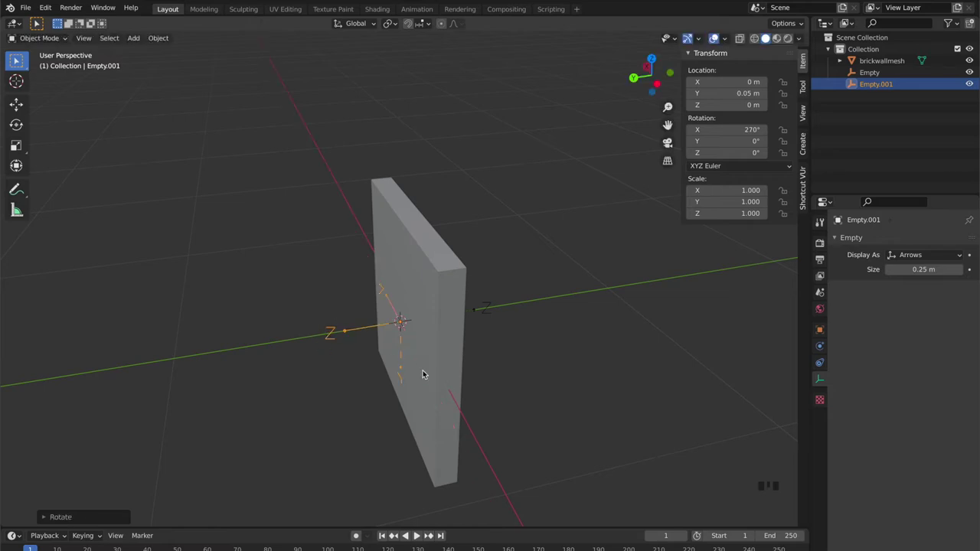
middle_click_drag(423, 374, 437, 304)
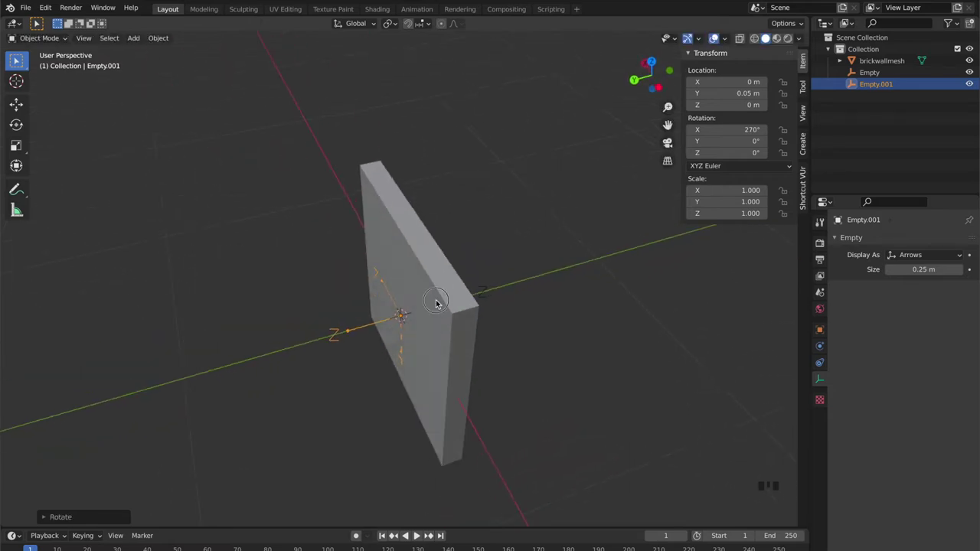
- Select the wall's narrow top face in Edit Mode and snap the 3D cursor to it
left_click(437, 304)
key("Tab")
left_click(441, 273)
key("shift+s")
left_click(449, 316)
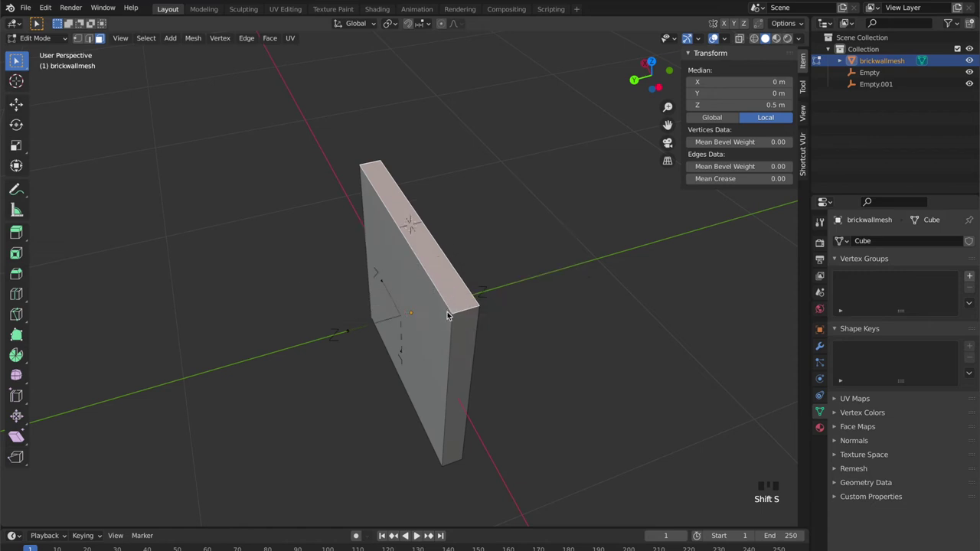
- Return to Object Mode and add a Plain Axes empty at the 3D cursor on the wall's top face
key("Tab")
key("shift+a")
mouse_move(460, 244)
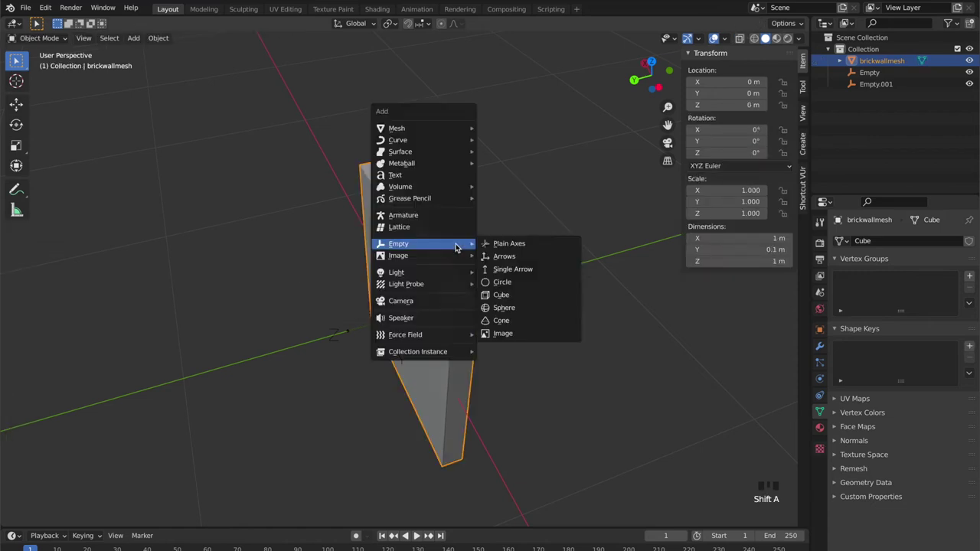
left_click(497, 245)
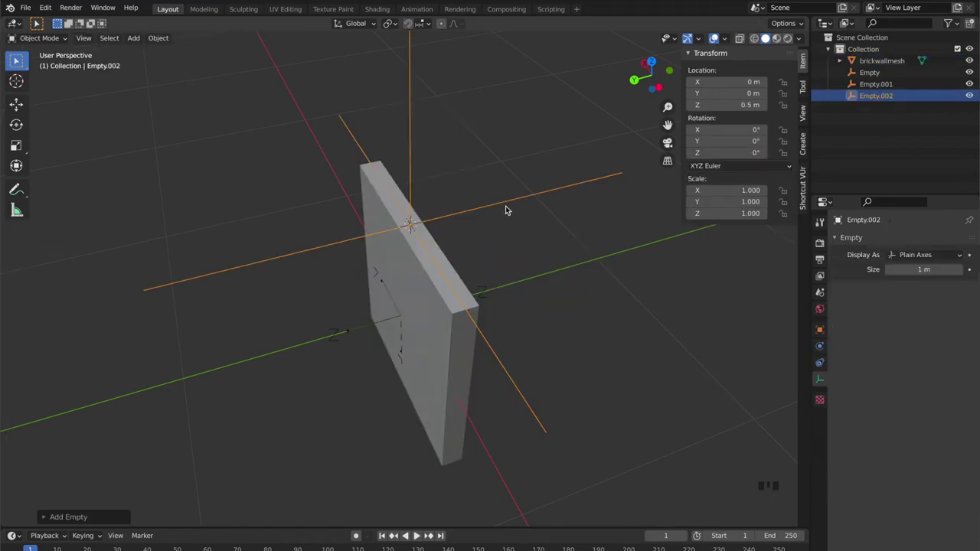
middle_click_drag(506, 210, 505, 210)
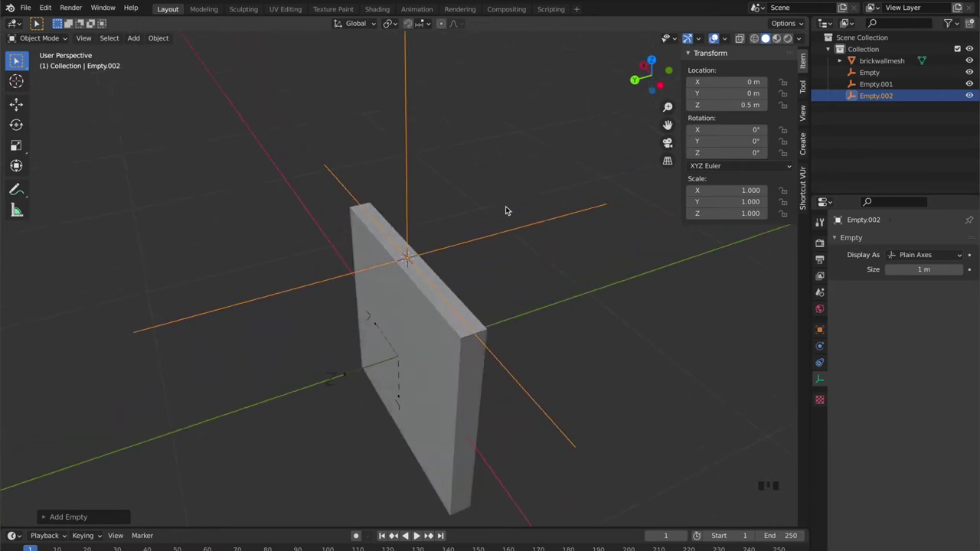
- Change the top-face empty's display type to Arrows and set its display size to 0.25 m
left_click(919, 255)
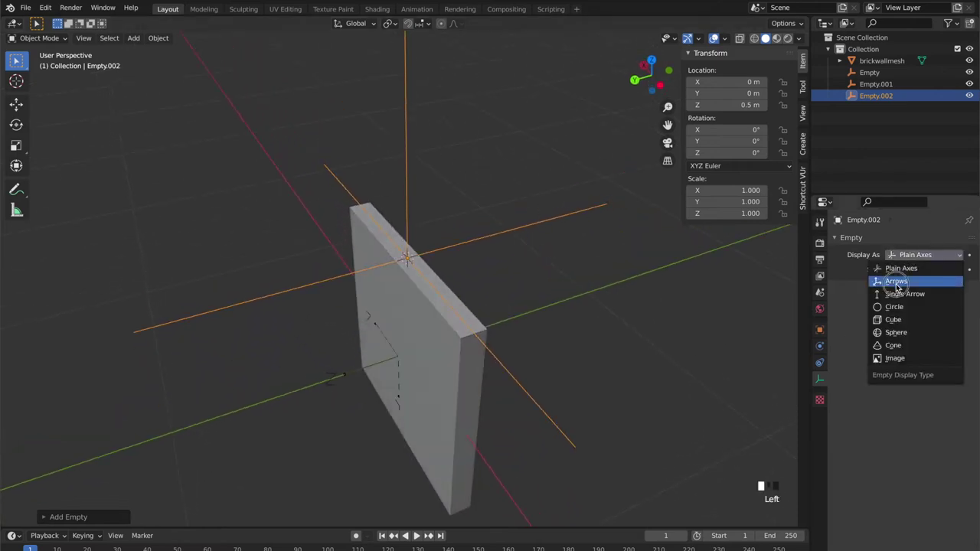
left_click(908, 271)
double_click(912, 270)
key("BackSpace")
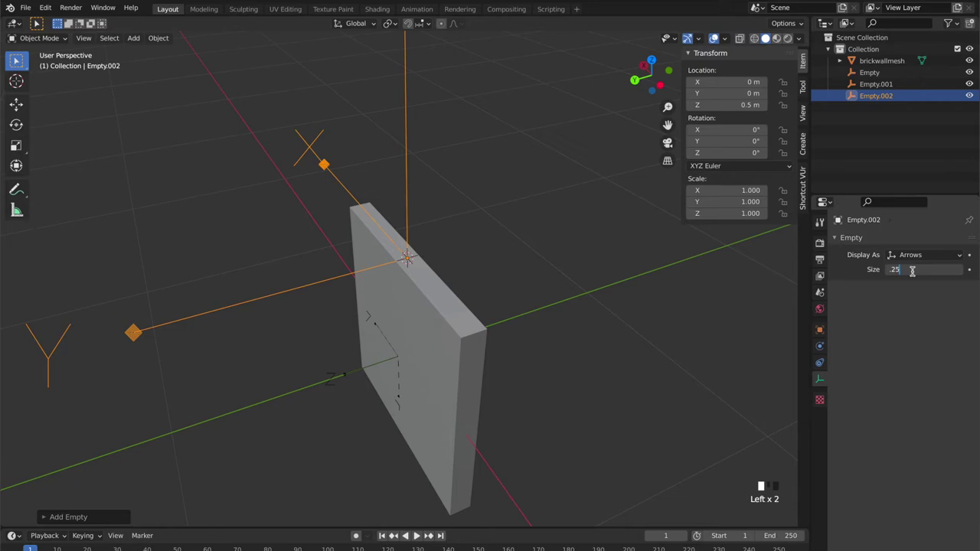
type(".25")
key("Return")
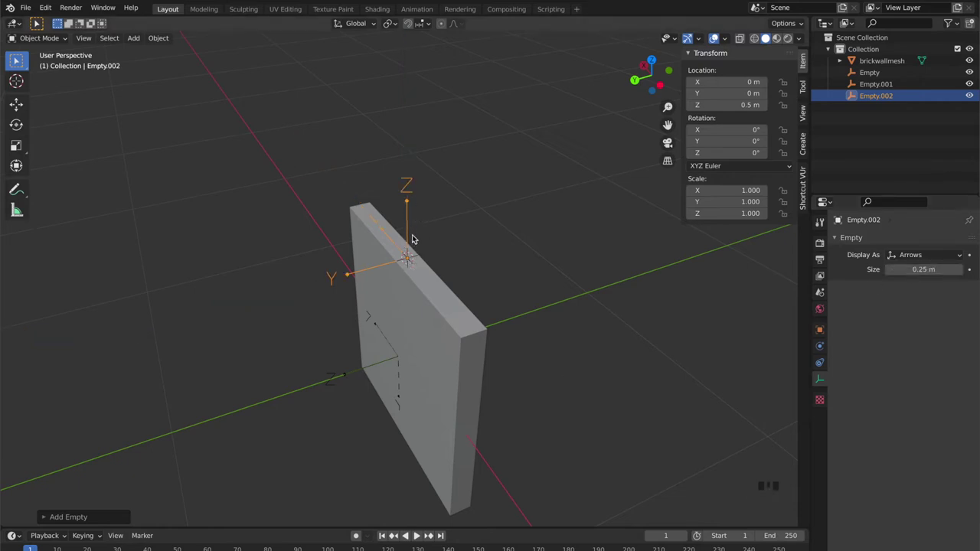
- Select the wall's narrow bottom face in Edit Mode and snap the 3D cursor to it
middle_click_drag(413, 245, 409, 395)
left_click(412, 253)
key("Tab")
left_click(416, 407)
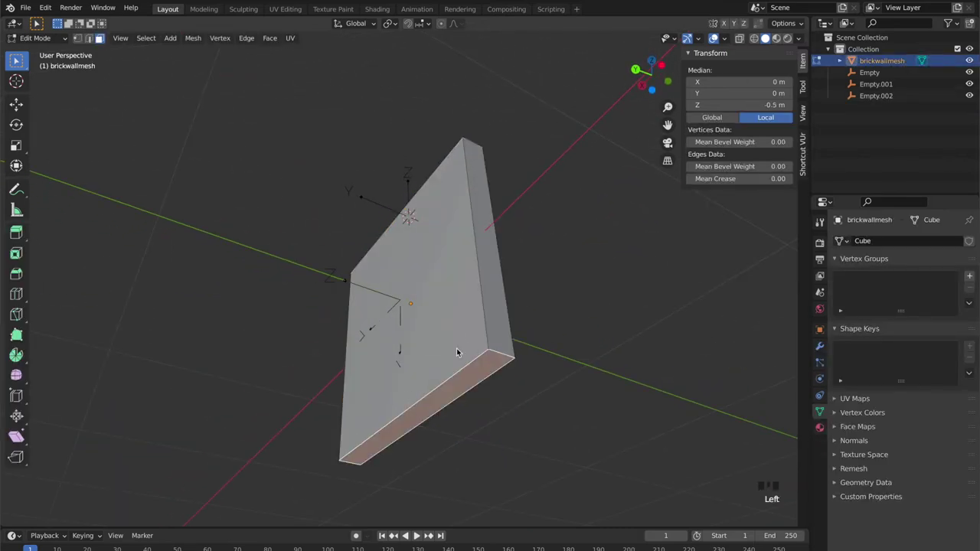
key("shift+s")
left_click(457, 381)
- Add an Arrows empty at the bottom face in Object Mode and set its display size to 0.25 m
key("Tab")
key("shift+a")
mouse_move(456, 383)
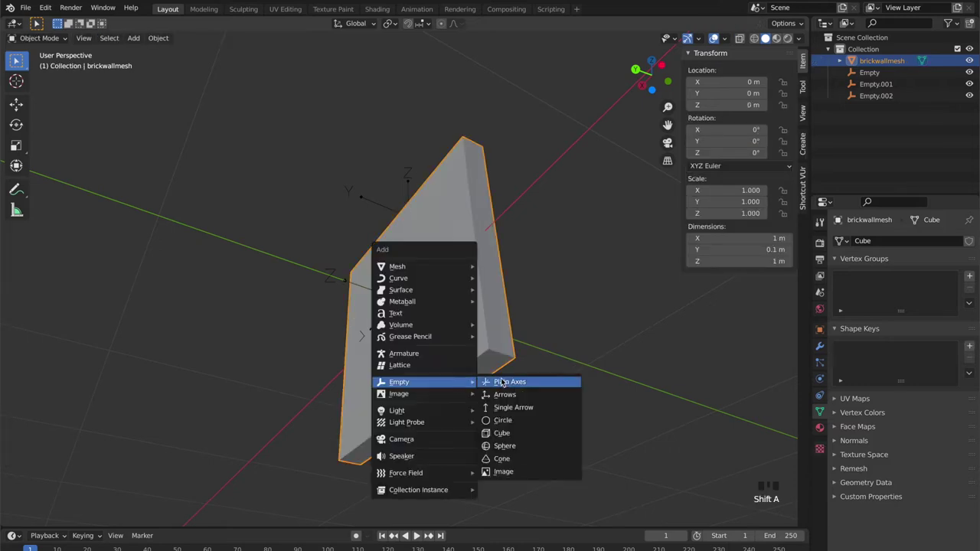
left_click(506, 397)
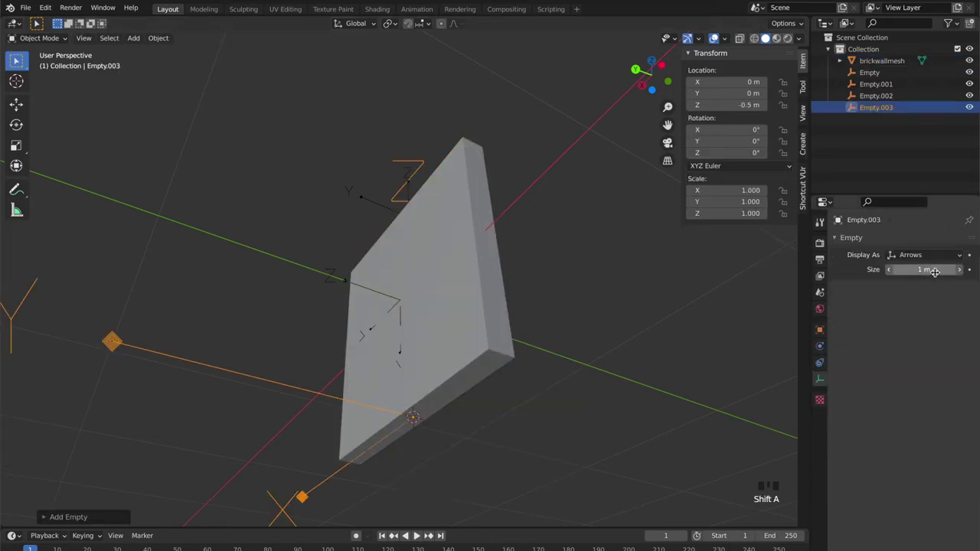
left_click_drag(930, 269, 934, 271)
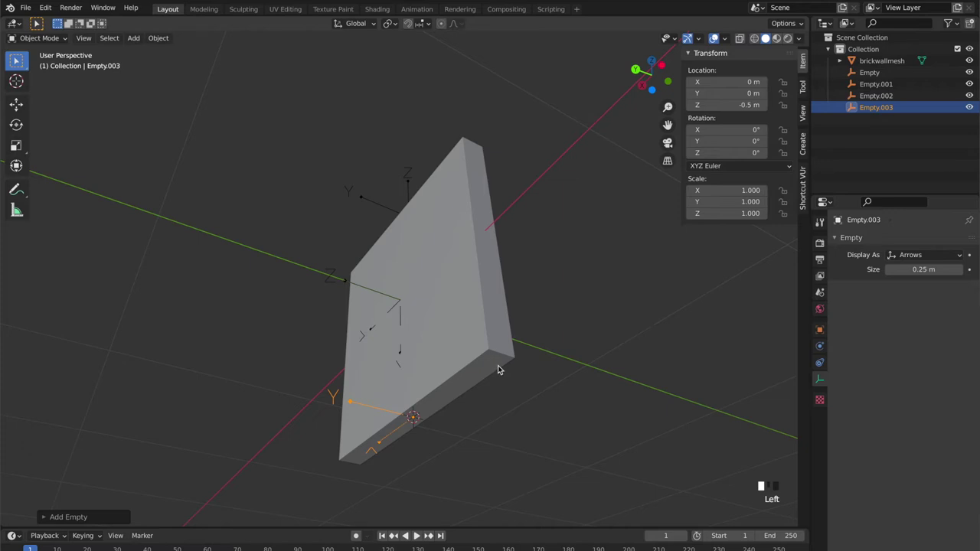
- Rotate the bottom-face empty 180° about the global X axis so its Z arrow points straight down
key("r")
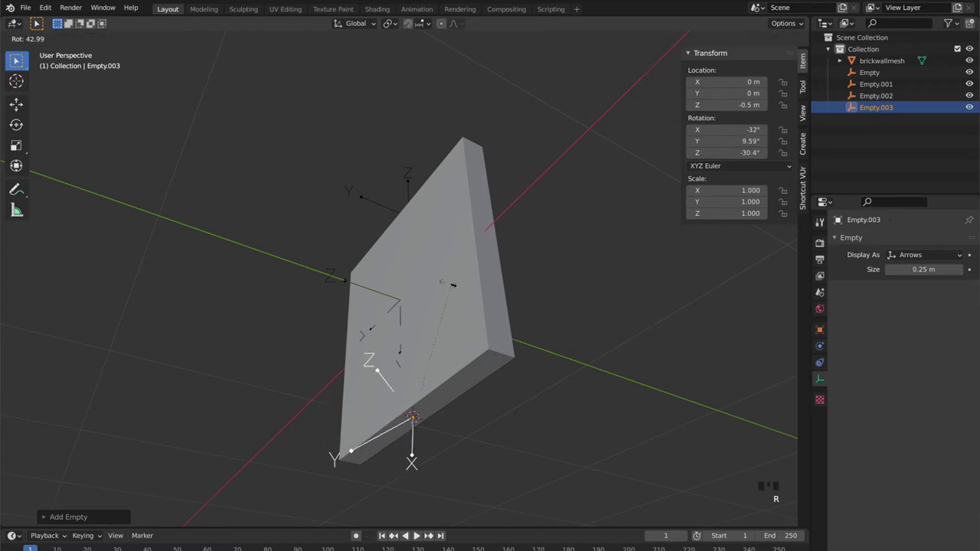
key("x")
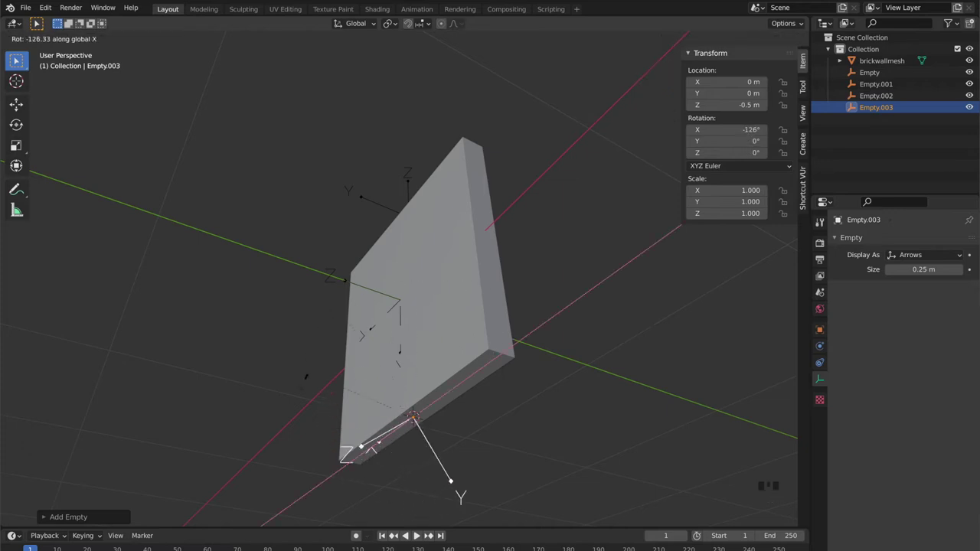
left_click(322, 472)
middle_click_drag(389, 422, 390, 422)
- Select the wall's narrow -X side face in Edit Mode and snap the 3D cursor to it
left_click(415, 395)
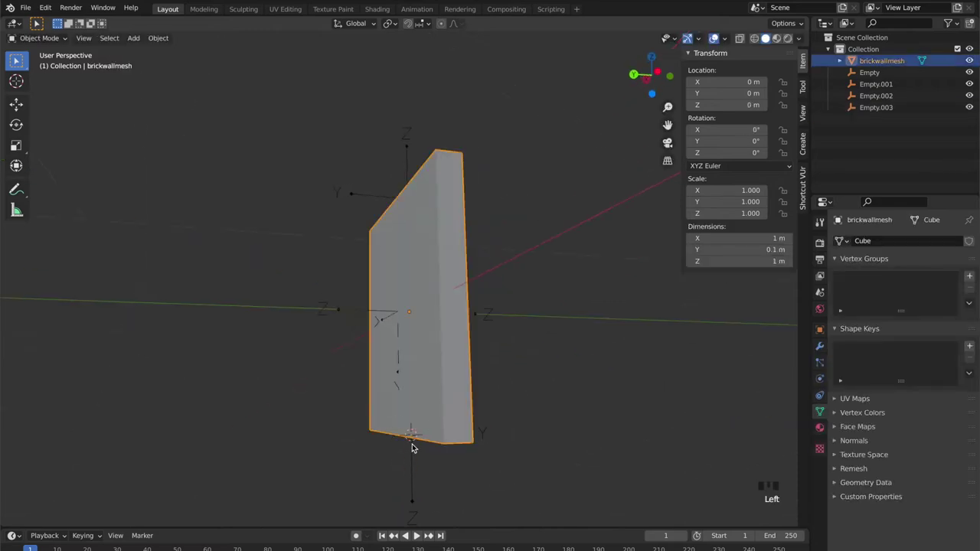
key("Tab")
left_click(475, 324)
key("shift+s")
left_click(501, 347)
- Add an Arrows empty at the -X side face in Object Mode and set its display size to 0.25 m
key("Tab")
key("shift+a")
mouse_move(500, 341)
left_click(545, 353)
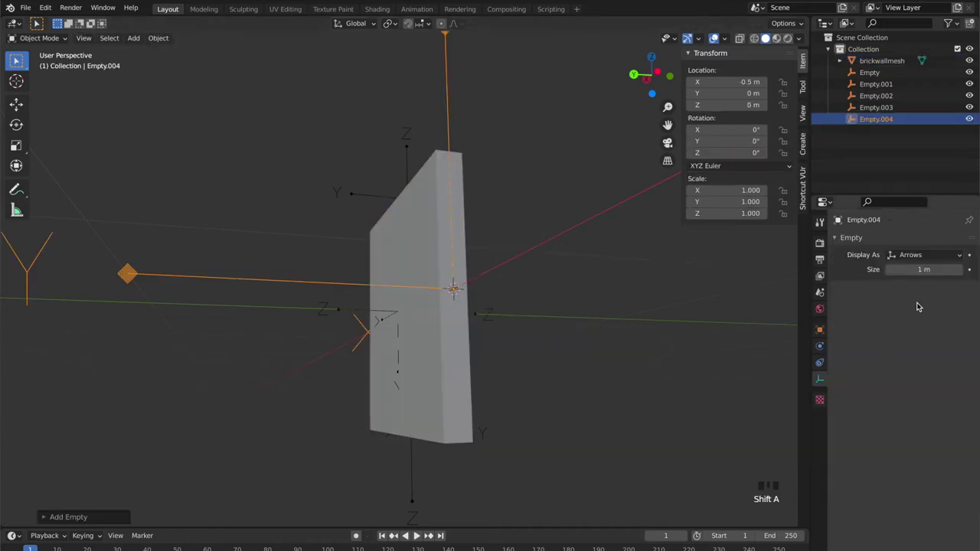
left_click(919, 269)
type("0.25")
key("Return")
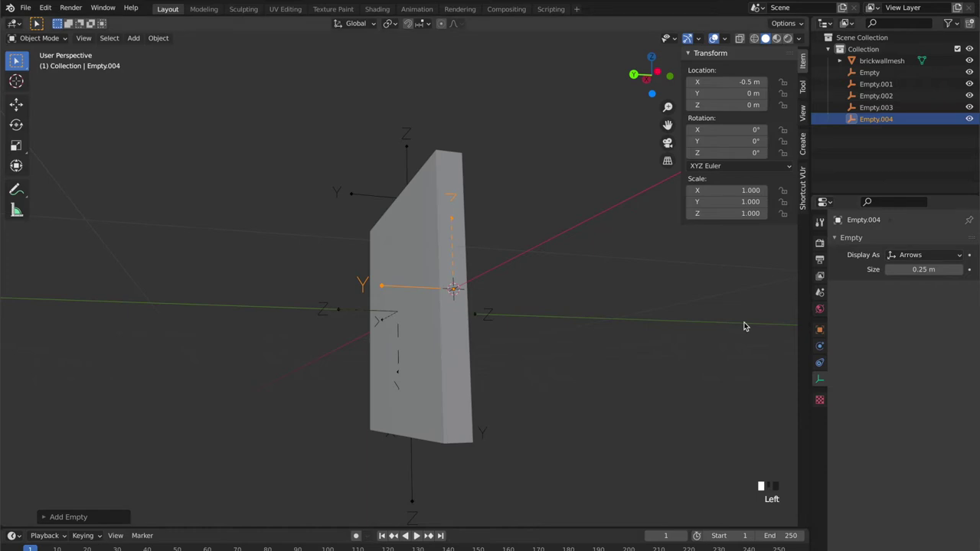
- Rotate the -X face empty 270° about the global Y axis so its Z arrow points outward
middle_click_drag(745, 327, 685, 317)
key("r")
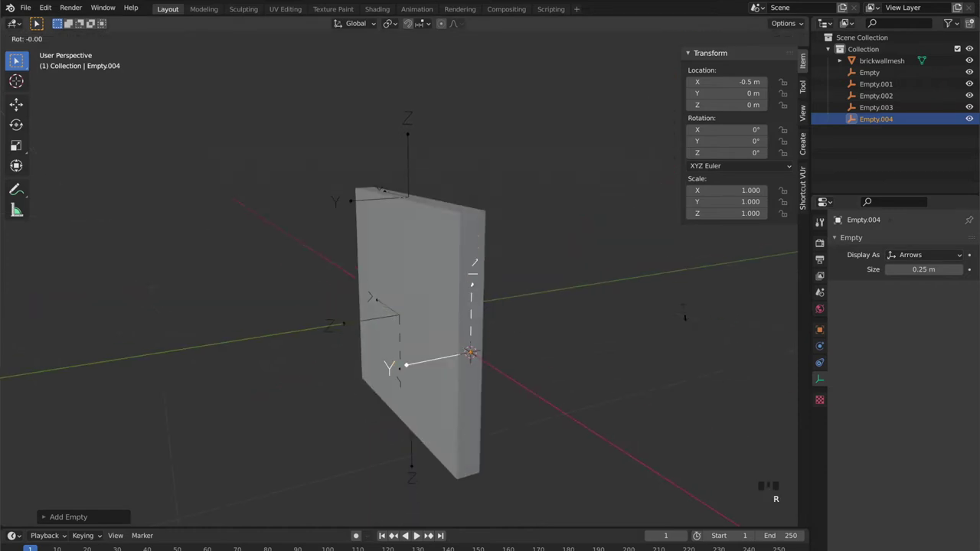
key("y")
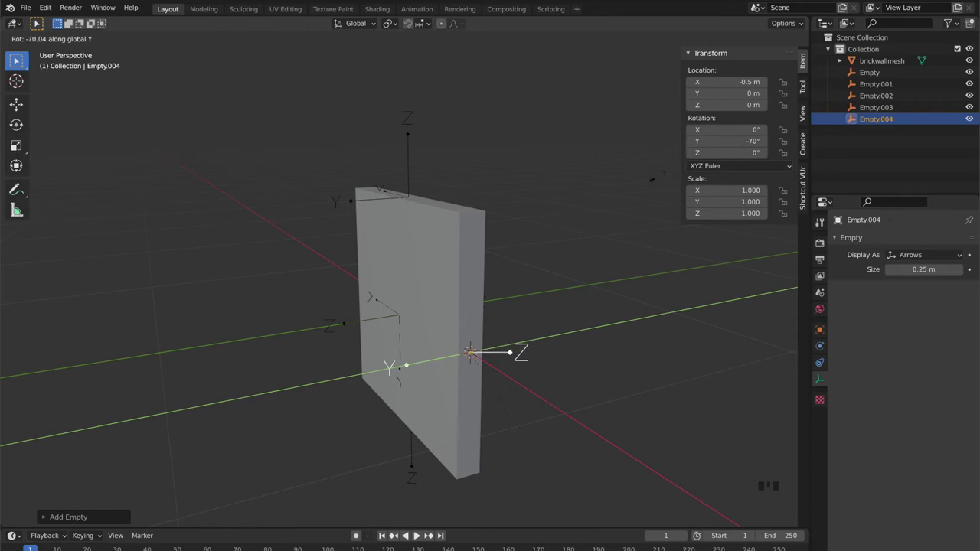
type("270")
key("Return")
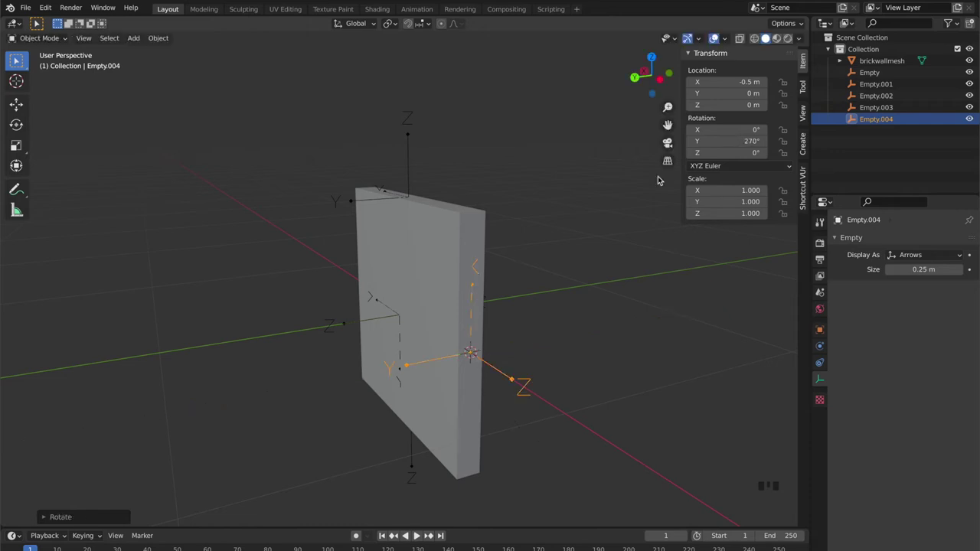
- Select the wall's narrow +X side face in Edit Mode and snap the 3D cursor to it
key("KP_6")
key("KP_6")
key("KP_6")
key("KP_6")
key("KP_6")
key("KP_6")
key("KP_6")
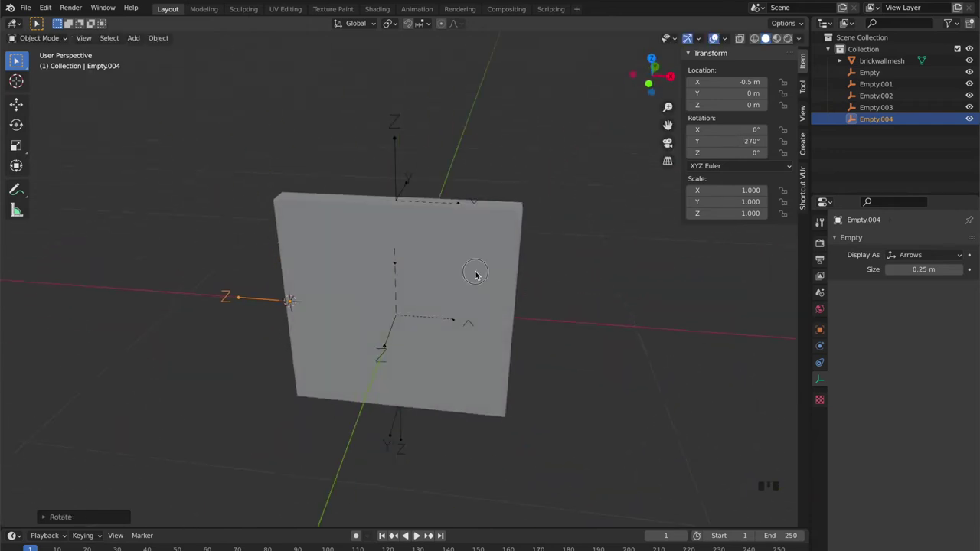
left_click(476, 274)
key("KP_6")
key("KP_6")
key("KP_6")
key("Tab")
left_click(492, 333)
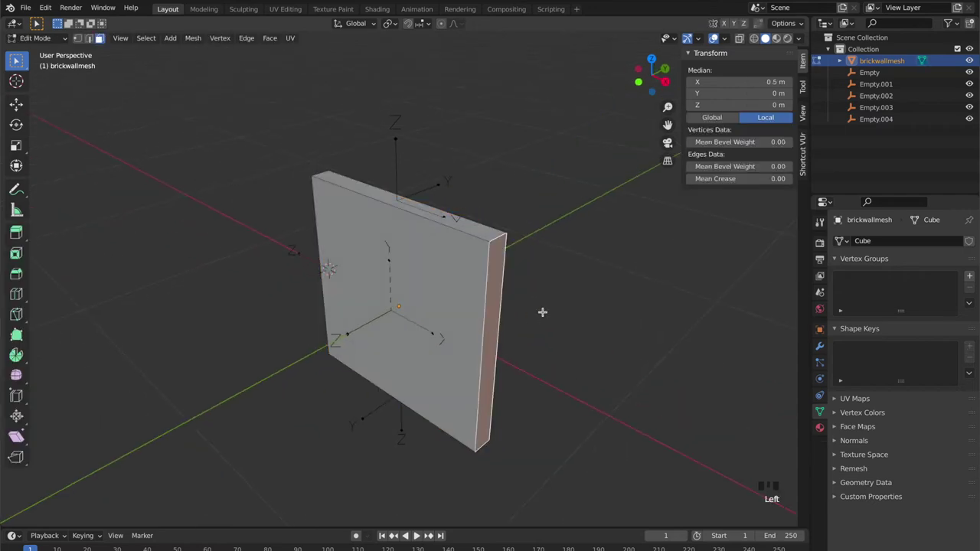
- Add an Arrows empty at the +X side face in Object Mode and set its display size to 0.25 m
key("Tab")
key("shift+a")
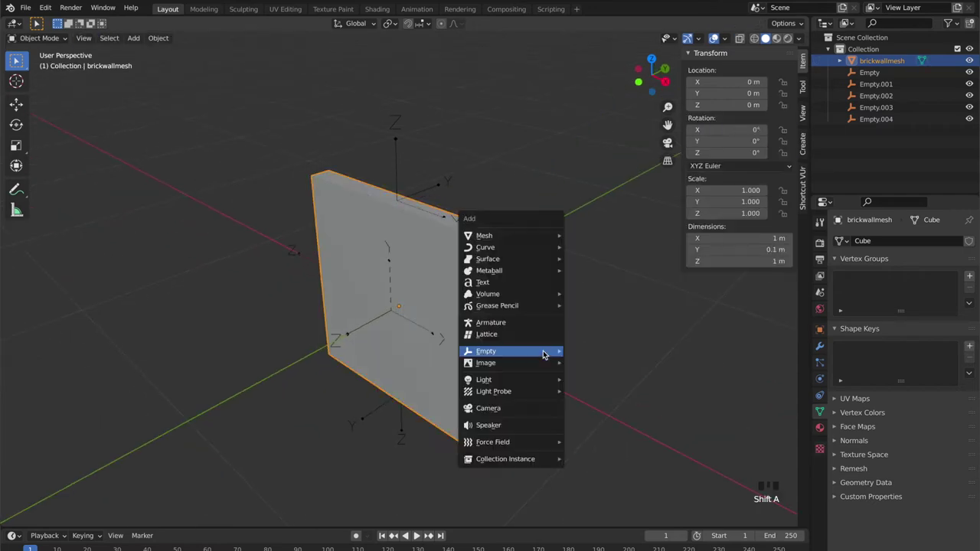
mouse_move(544, 351)
left_click(586, 365)
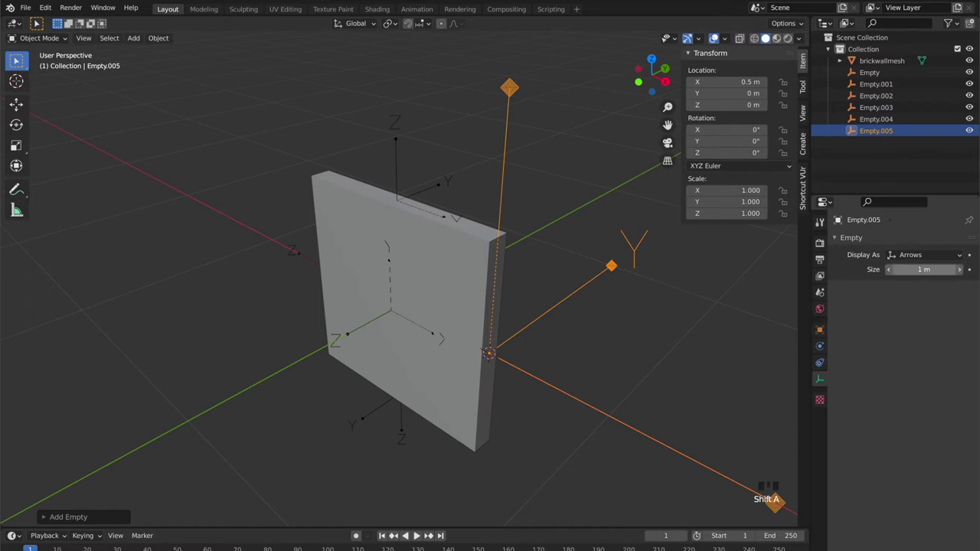
left_click(914, 269)
type("0.25")
key("Return")
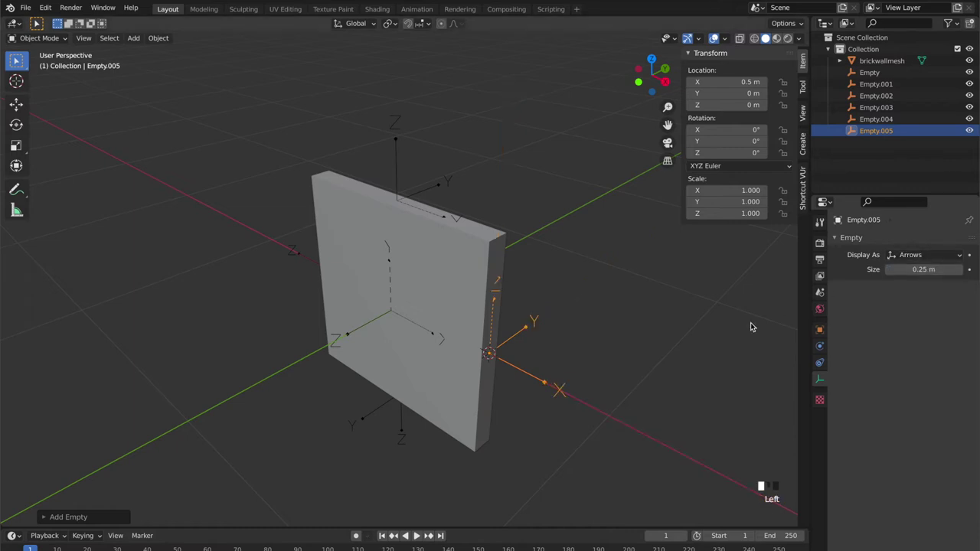
- Rotate the +X face empty 90° about the global Y axis so its Z arrow points outward, and deselect it
type("ry90")
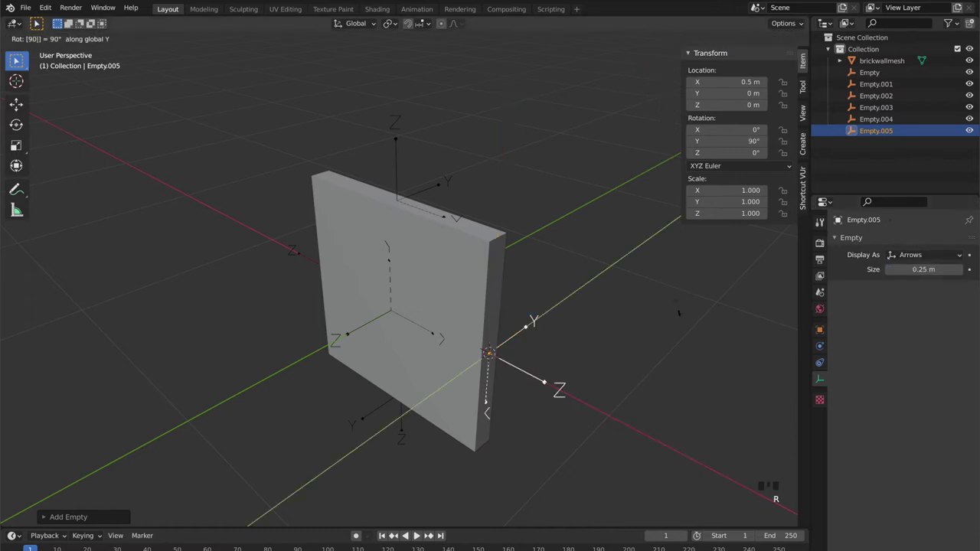
key("Return")
middle_click_drag(616, 332, 581, 335)
left_click(605, 334)
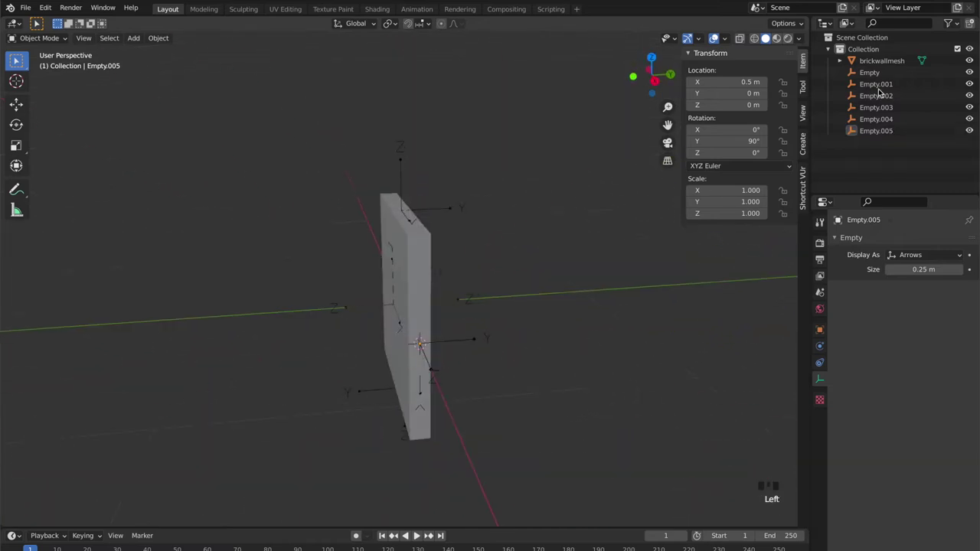
- Rename the first empty, on the wall's -Y face, to "anchor"
left_click(870, 73)
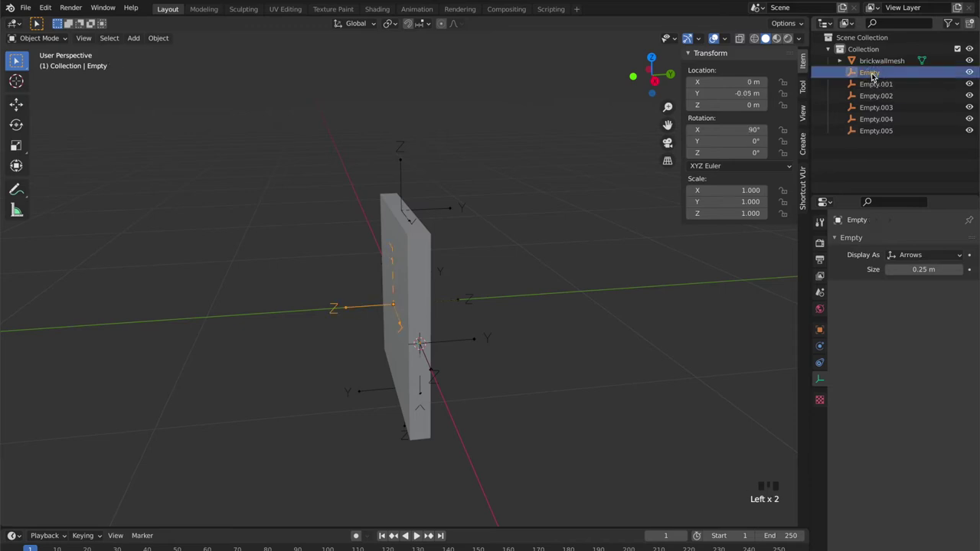
left_click(871, 73)
double_click(871, 73)
type("an")
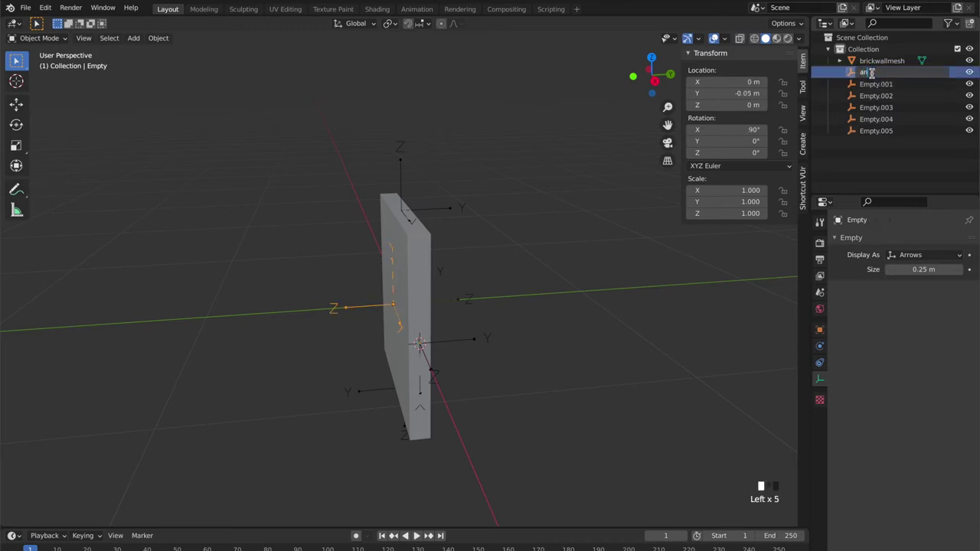
type("chor")
key("Return")
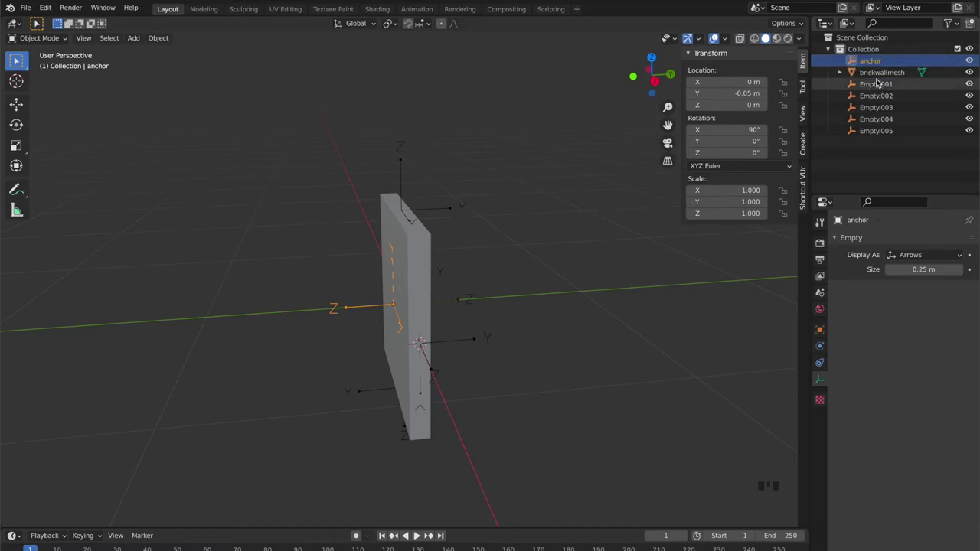
- Rename Empty.001 and Empty.002 to "anchor", letting Blender number the duplicates
left_click(875, 85)
double_click(875, 84)
type("anchor")
key("Return")
left_click(874, 96)
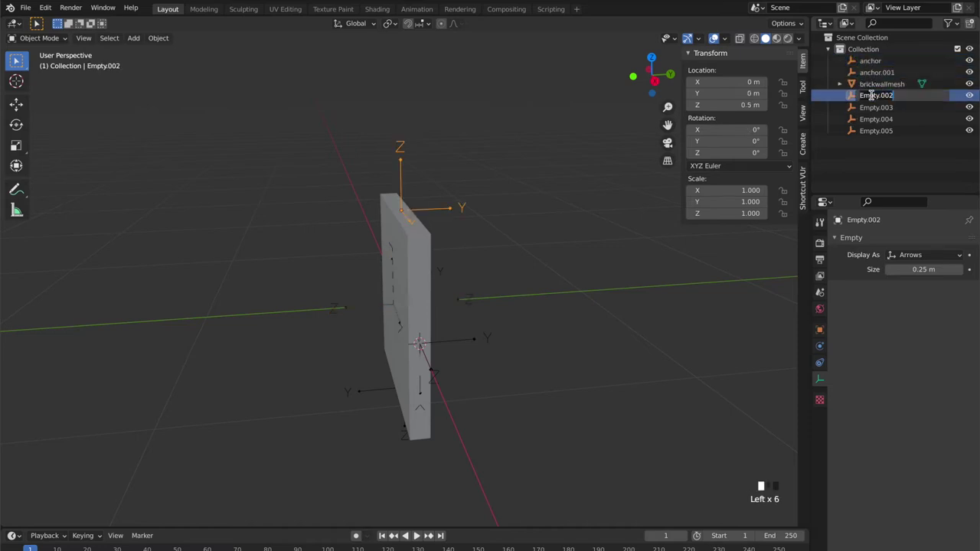
double_click(873, 96)
type("anchor")
key("Return")
- Rename the remaining empties, Empty.003, Empty.004 and Empty.005, to "anchor" and clear the selection
double_click(870, 108)
type("anchor")
key("Return")
left_click(871, 121)
double_click(871, 120)
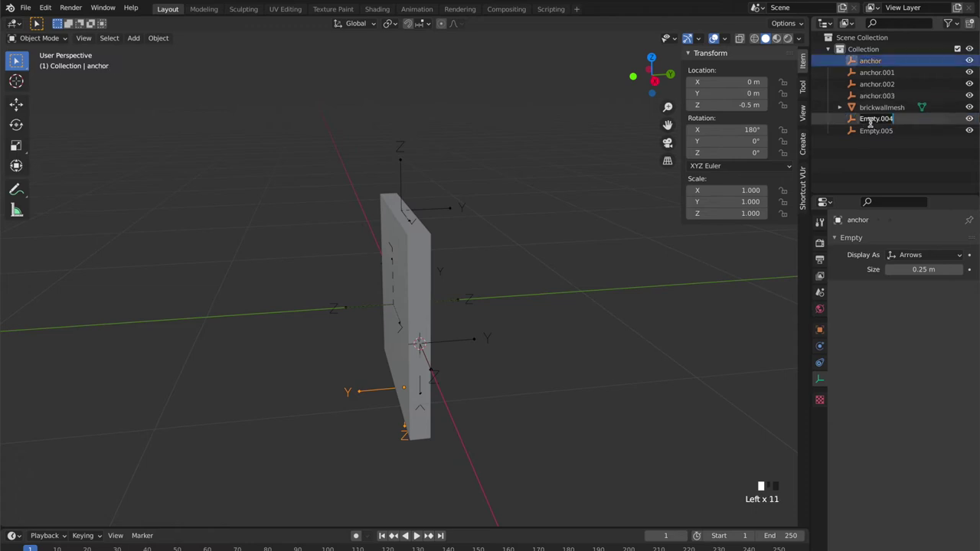
type("anchor")
key("Return")
left_click(871, 130)
double_click(871, 130)
type("anchor")
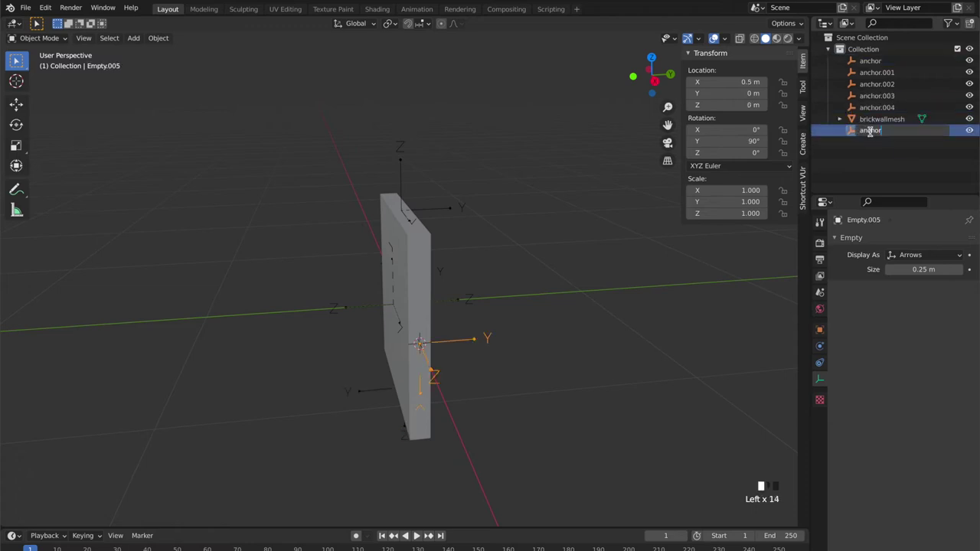
key("Return")
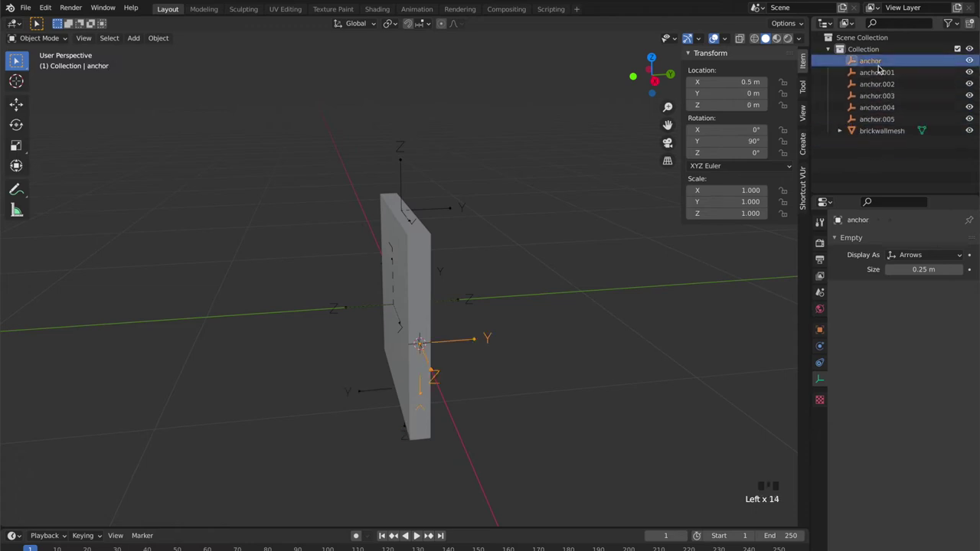
left_click(674, 312)
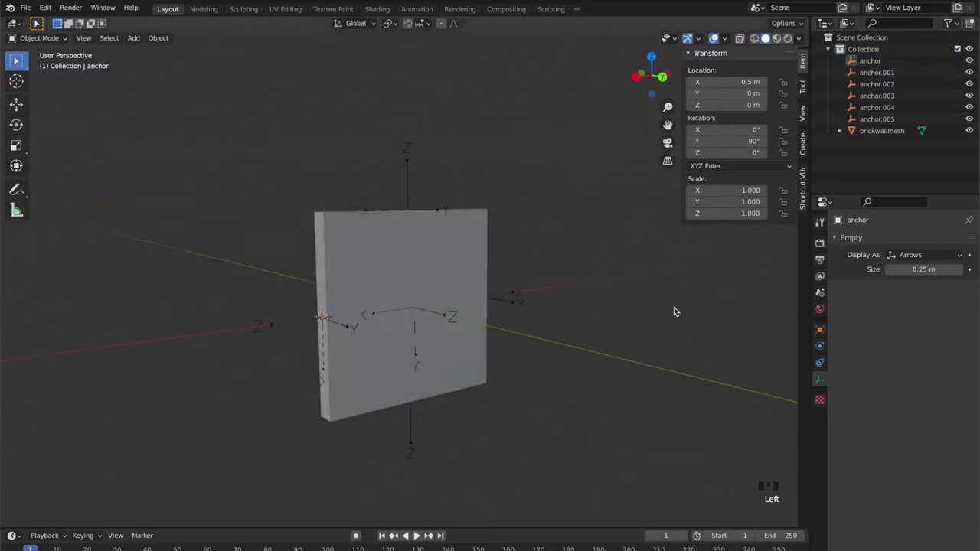
middle_click_drag(674, 312, 570, 119)
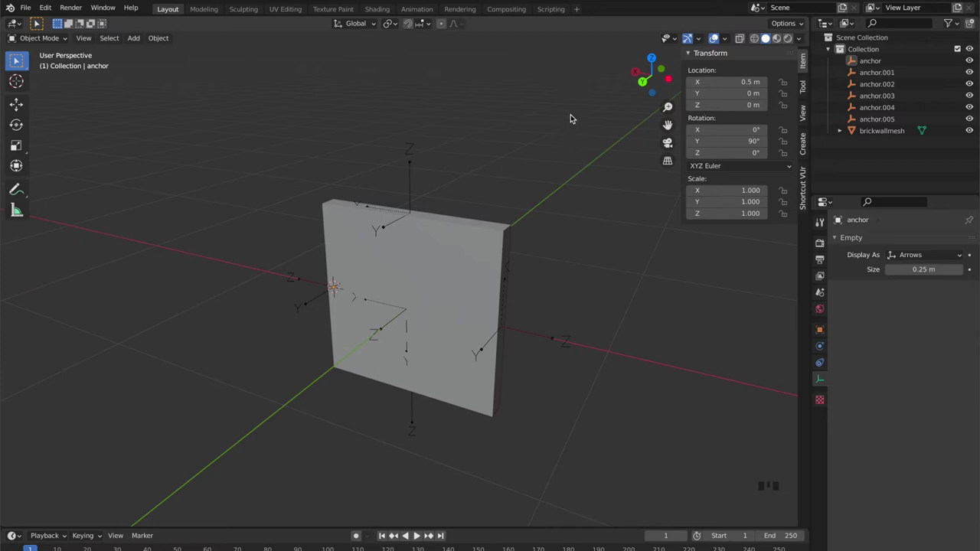
left_click_drag(587, 109, 289, 432)
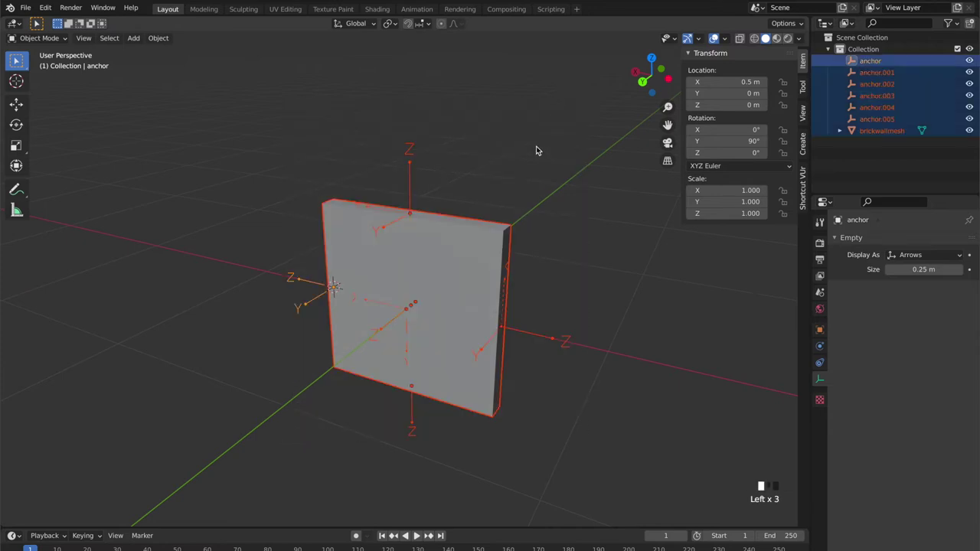
left_click_drag(574, 88, 278, 445)
left_click(322, 373)
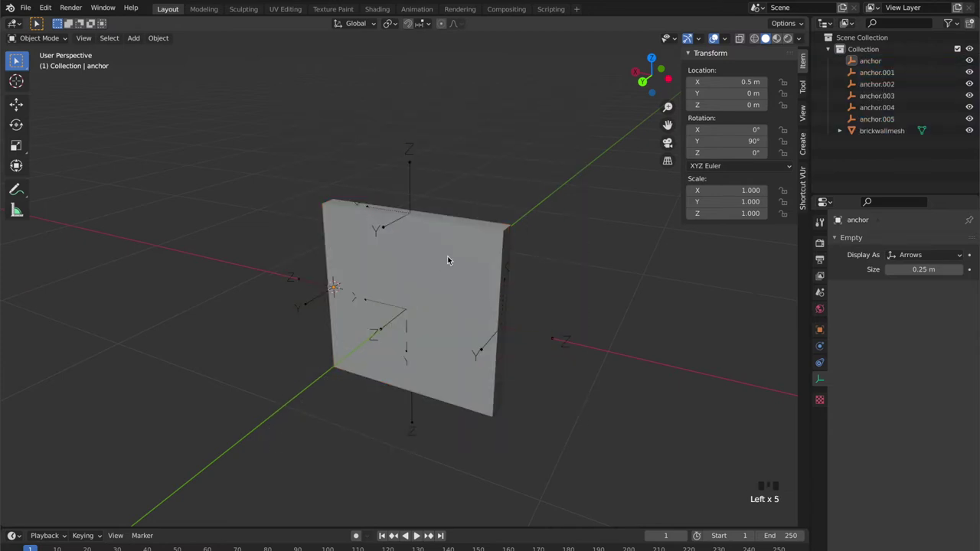
key("shift+a")
mouse_move(480, 236)
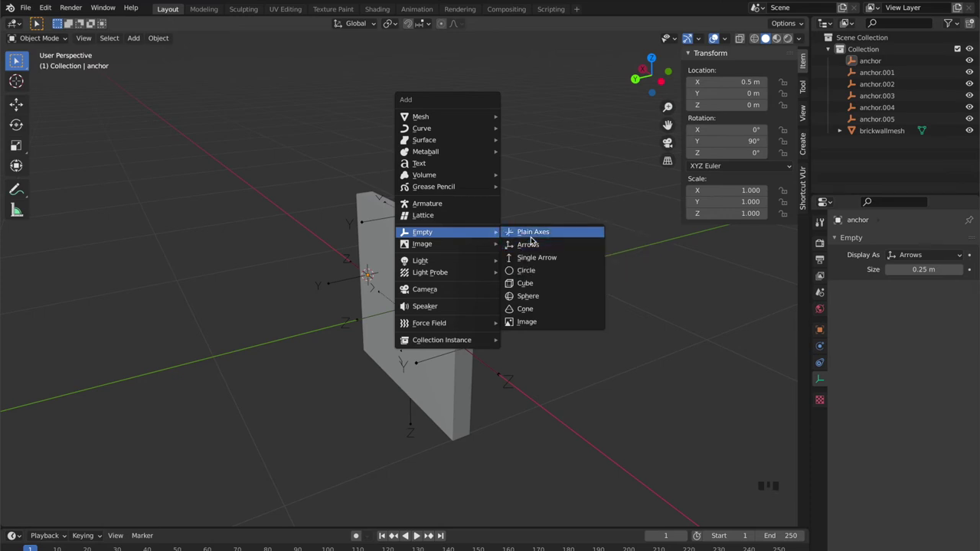
key("Escape")
key("Escape")
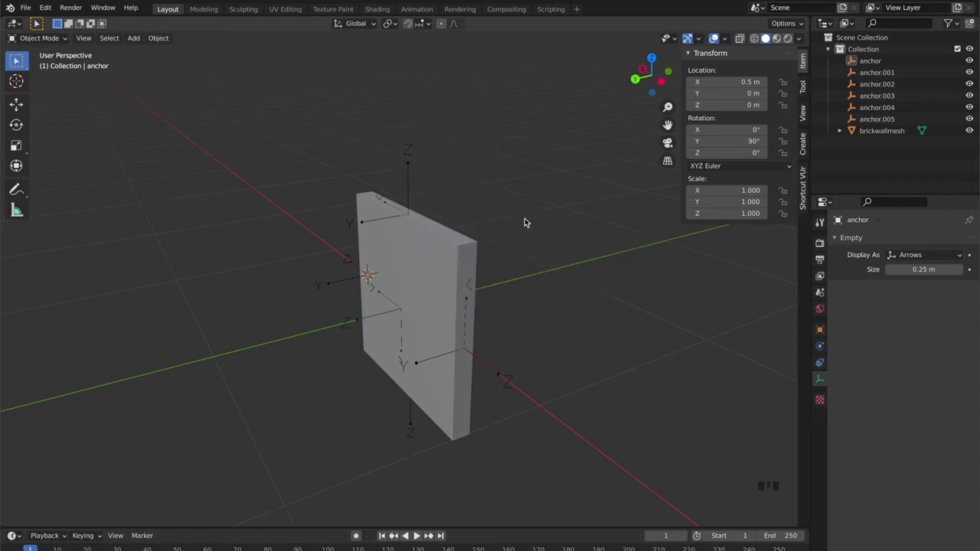
key("KP_4")
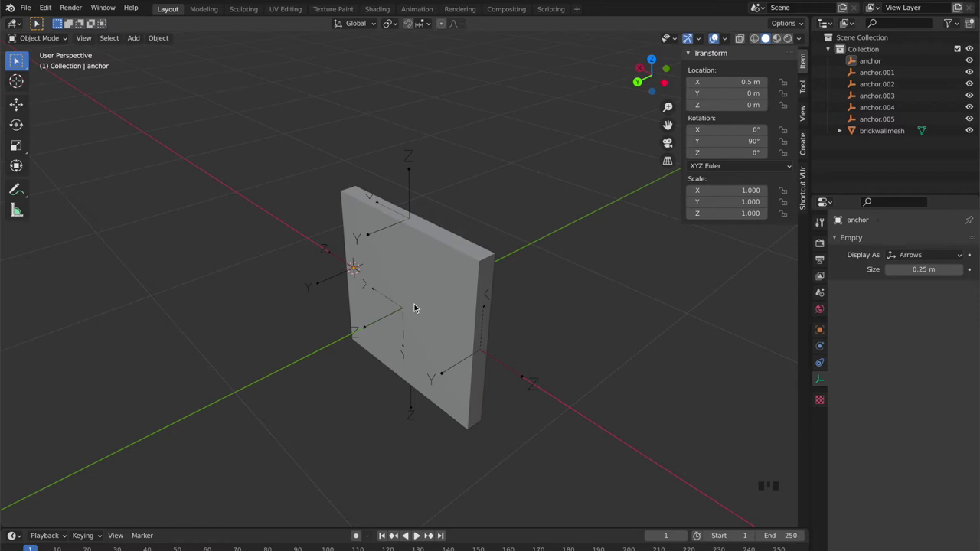
- Set the 3D cursor's X location to 0 m and snap the cursor to the world origin
left_click(803, 115)
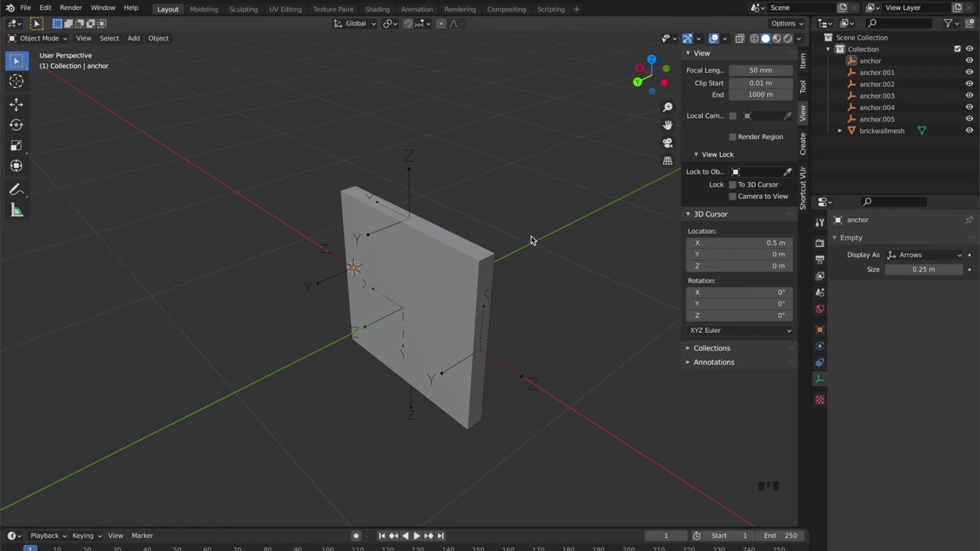
double_click(716, 243)
type("0")
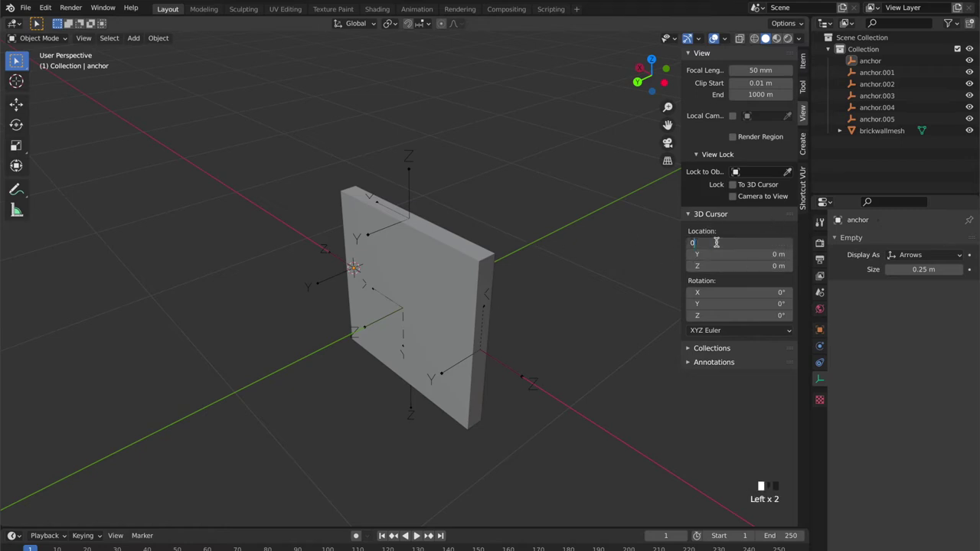
key("Return")
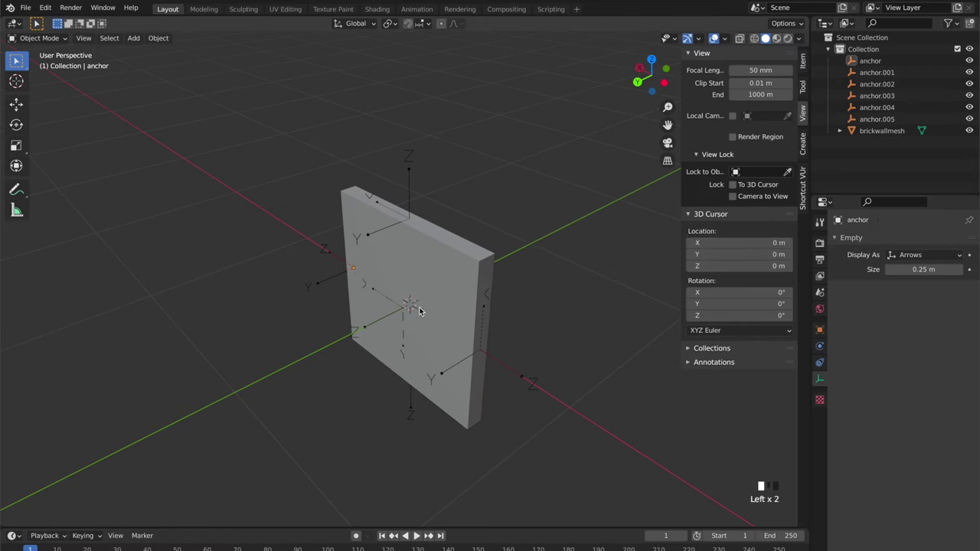
key("shift+s")
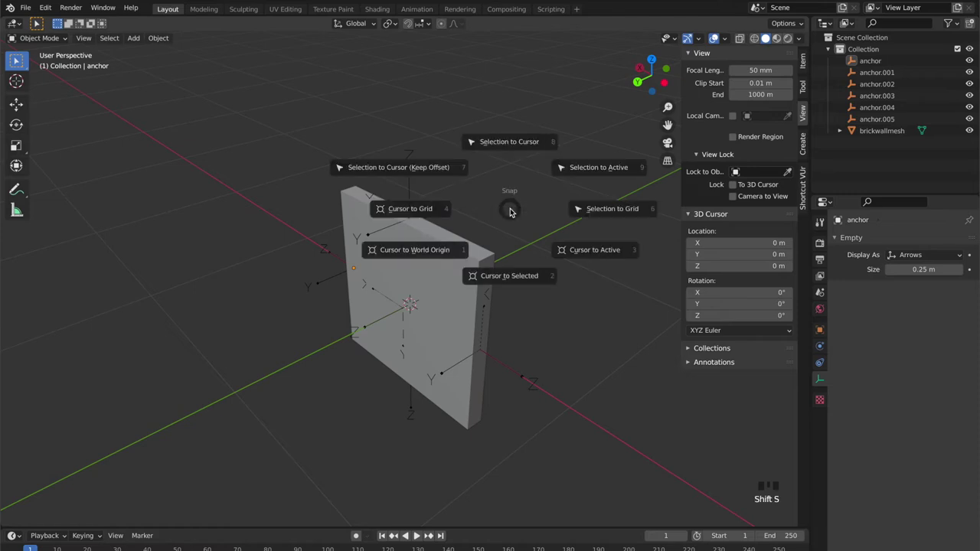
left_click(450, 256)
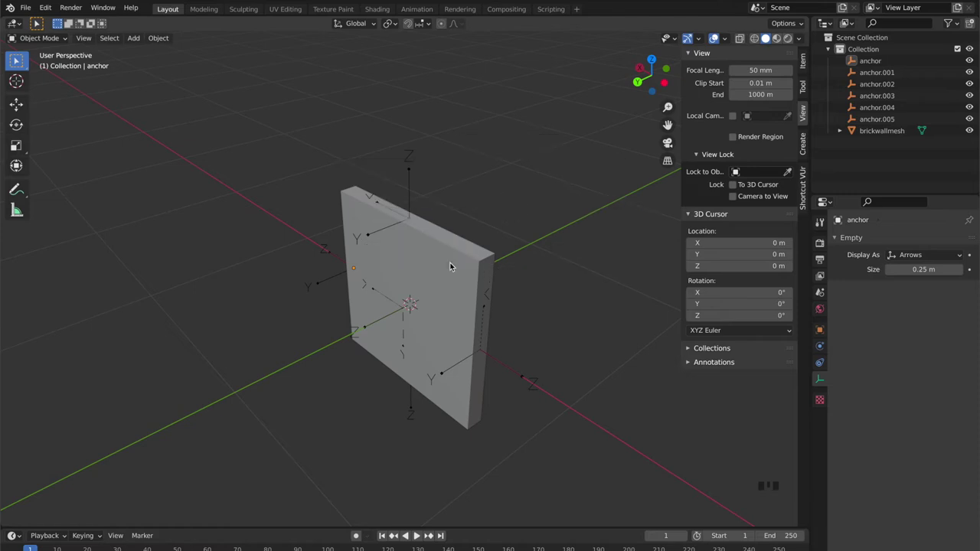
left_click(541, 304)
- Add a Plain Axes empty at the world origin and rename it "Brick Wall"
key("shift+a")
mouse_move(541, 304)
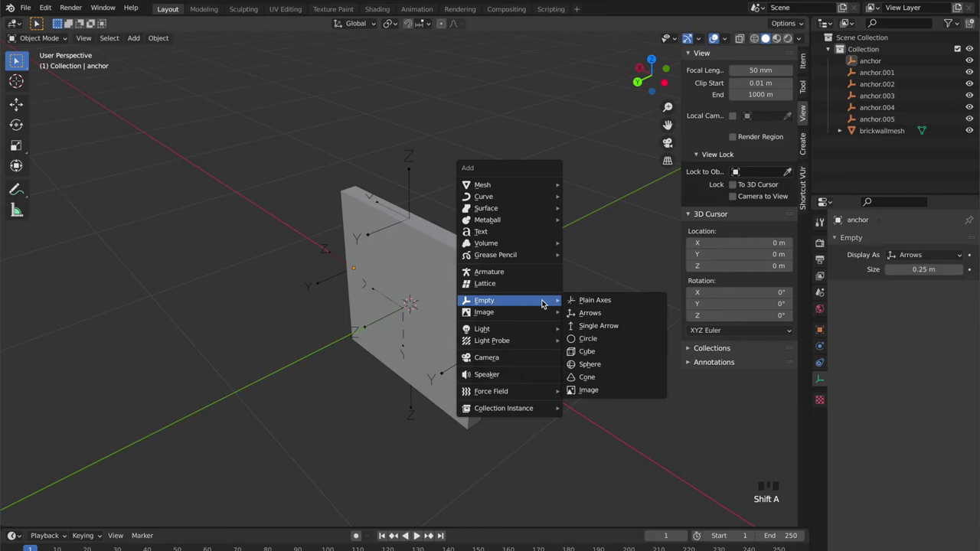
left_click(606, 303)
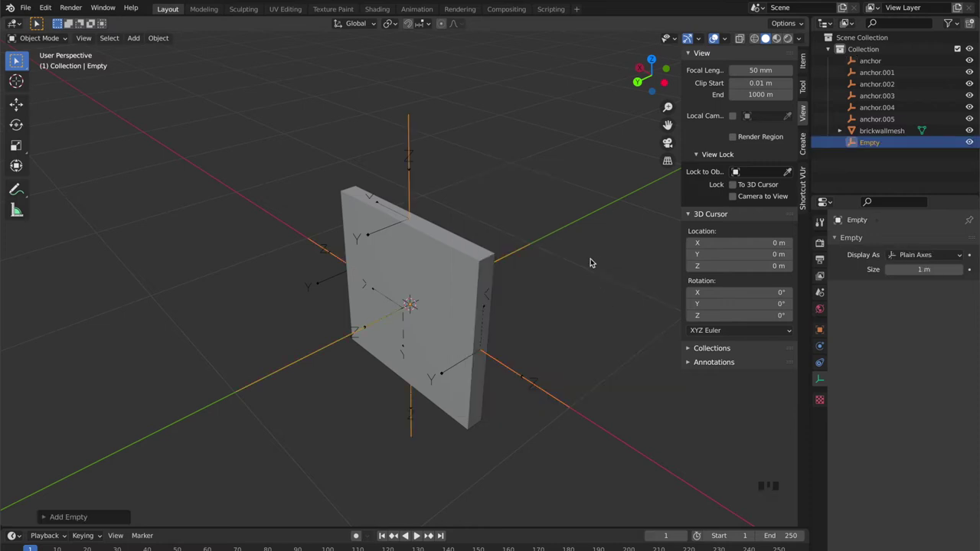
double_click(867, 144)
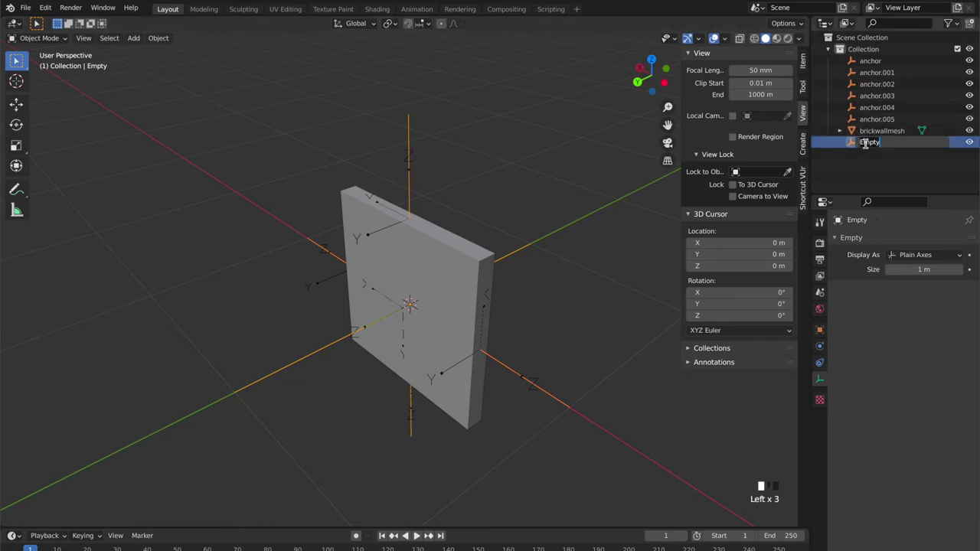
type("Brick Wall")
key("Return")
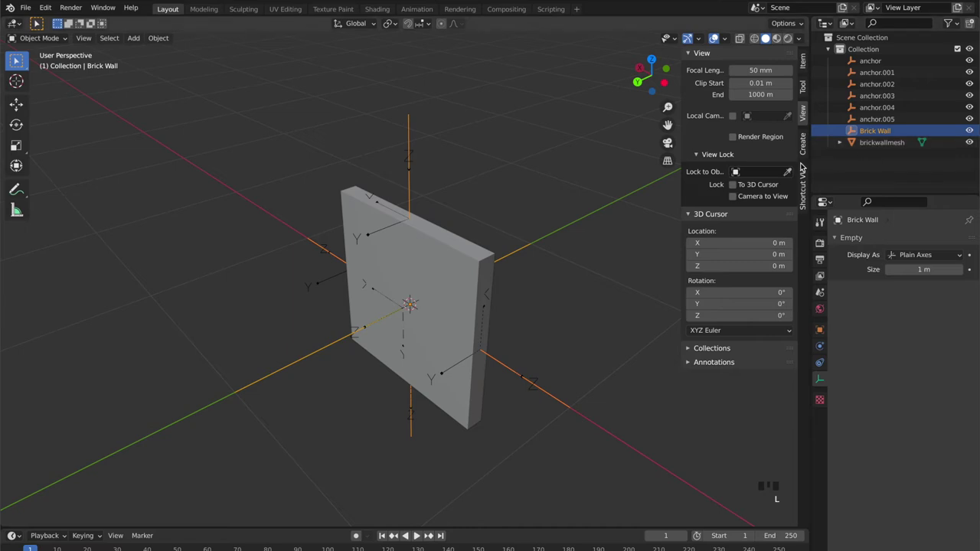
- Parent brickwallmesh and all six anchor empties to the Brick Wall empty using the Object option, and clear the selection
left_click_drag(881, 157, 888, 61)
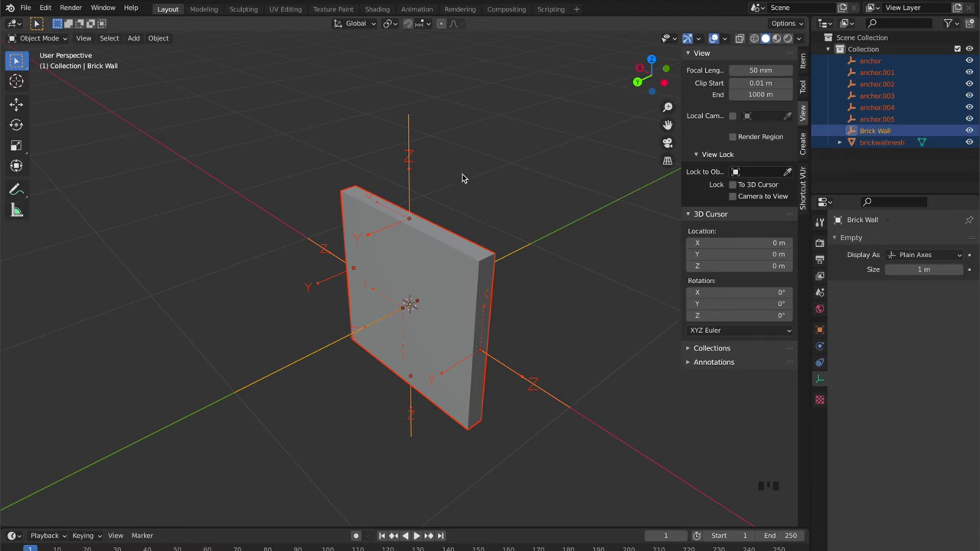
left_click(375, 220)
left_click_drag(558, 125, 239, 462)
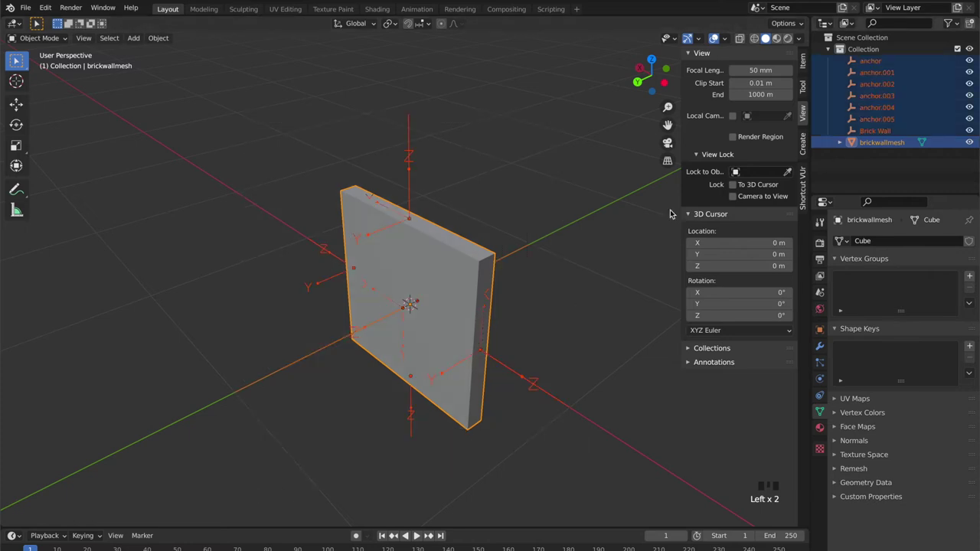
left_click(334, 280, "shift")
left_click(408, 186, "shift")
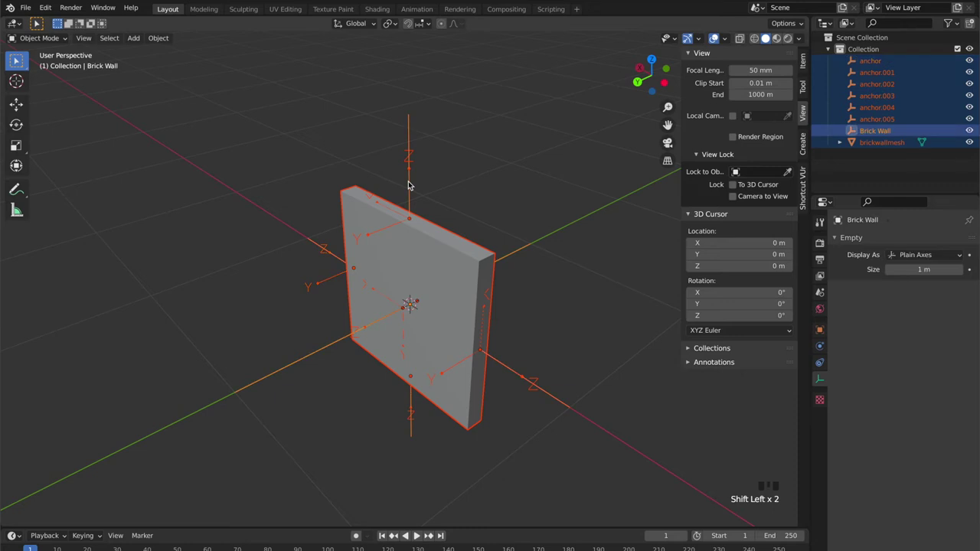
left_click(464, 278, "shift")
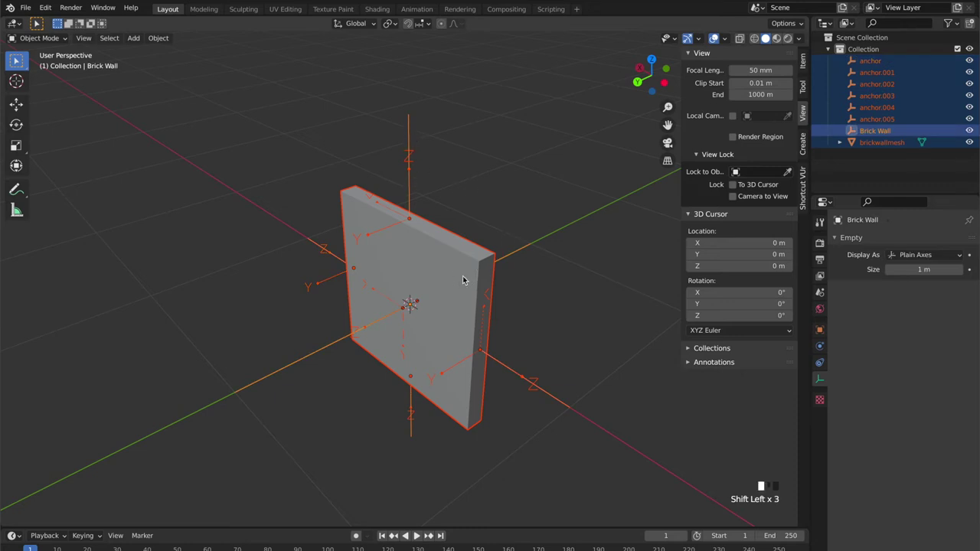
left_click(523, 252, "shift")
key("ctrl+p")
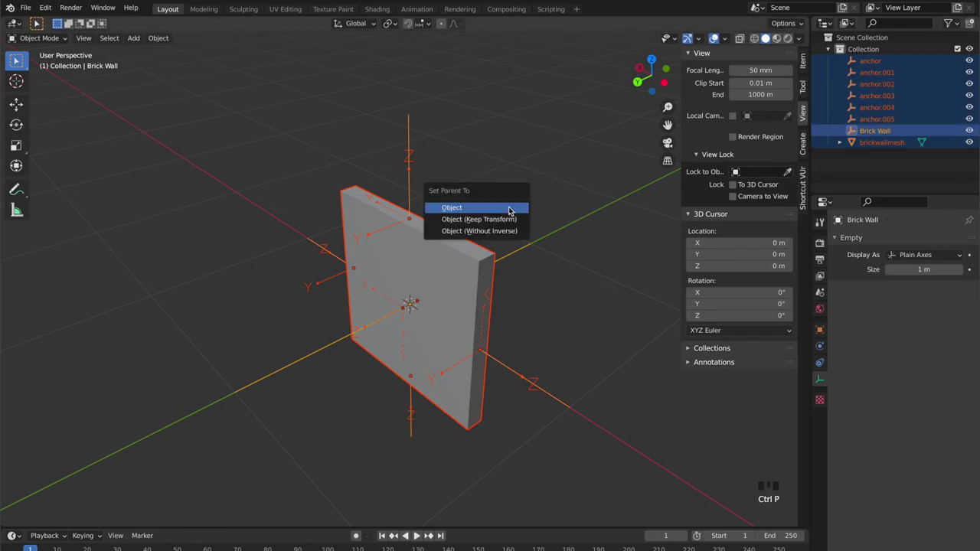
left_click(451, 207)
left_click(503, 179)
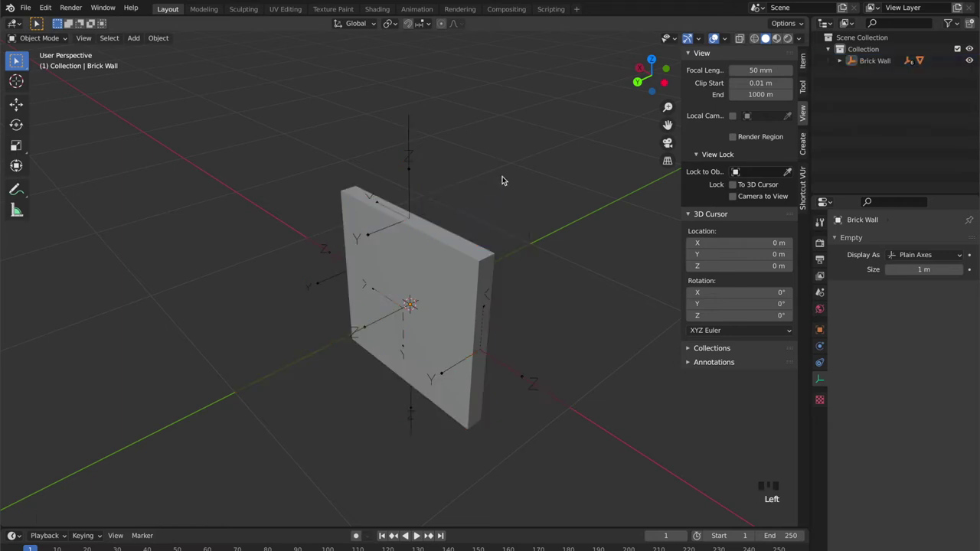
- Try moving the Brick Wall empty together with its children, and undo the move
double_click(877, 63)
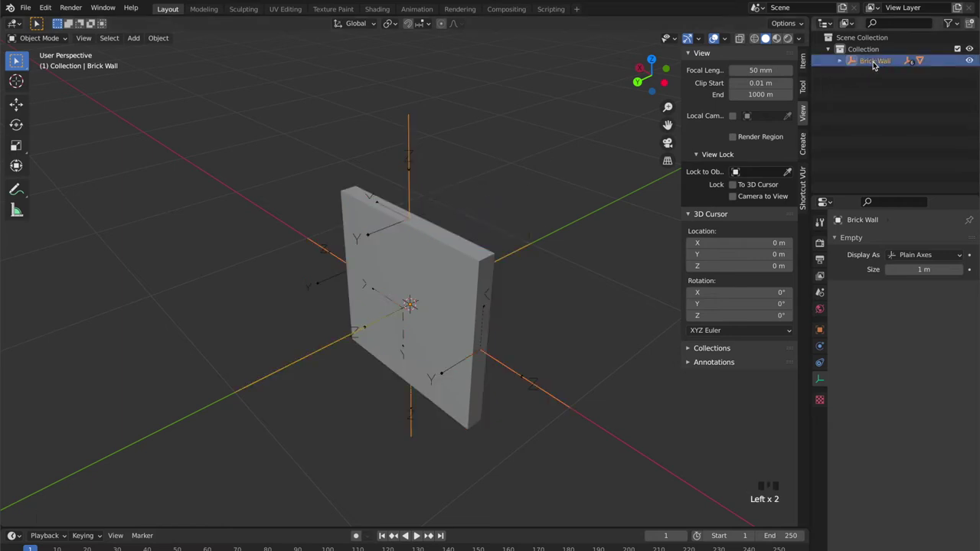
key("g")
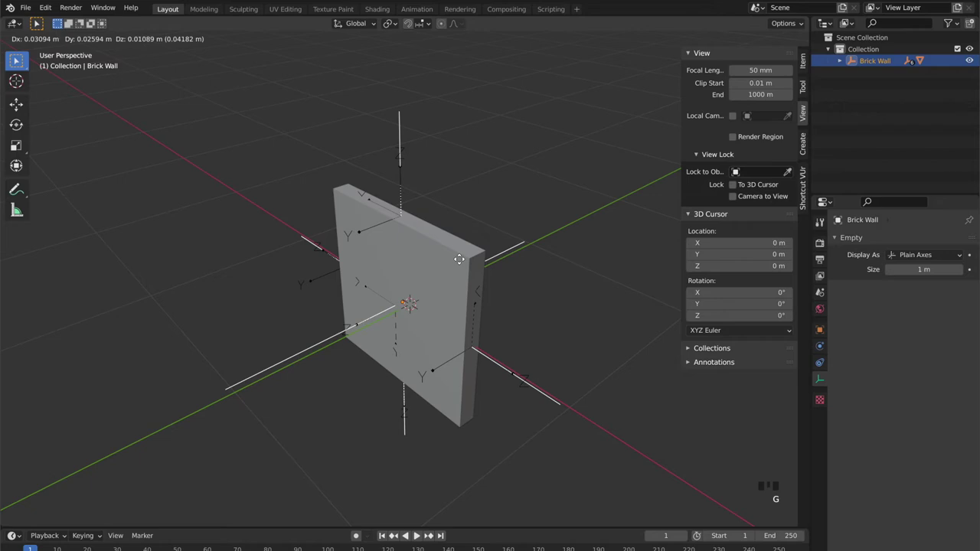
left_click(530, 266)
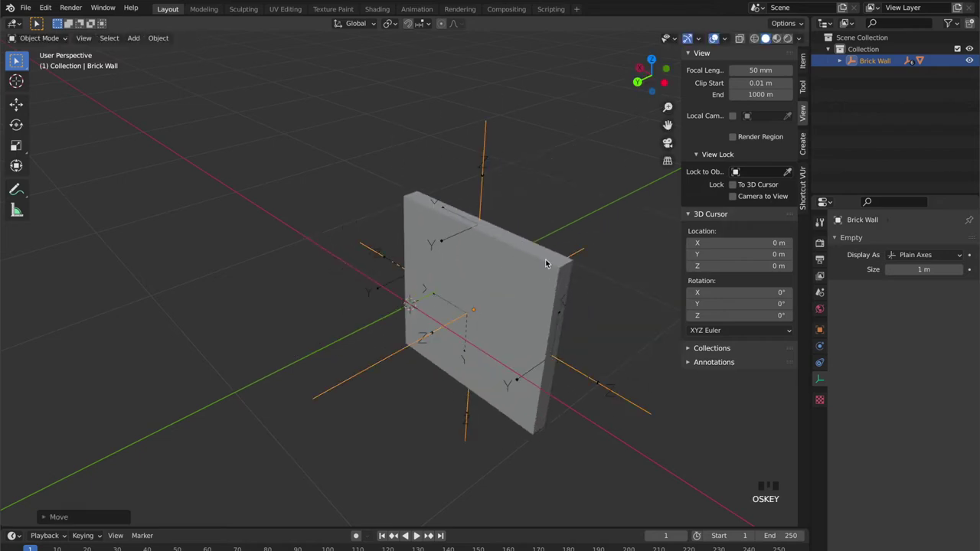
key("ctrl+z")
- Expand the Brick Wall hierarchy and inspect the location, rotation and scale of each anchor empty
left_click(840, 60)
left_click(868, 72)
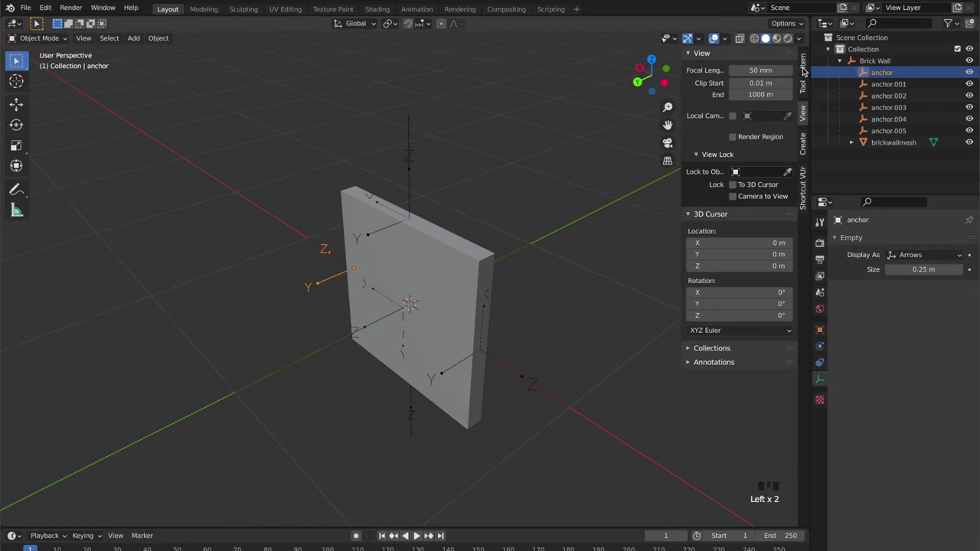
left_click(803, 65)
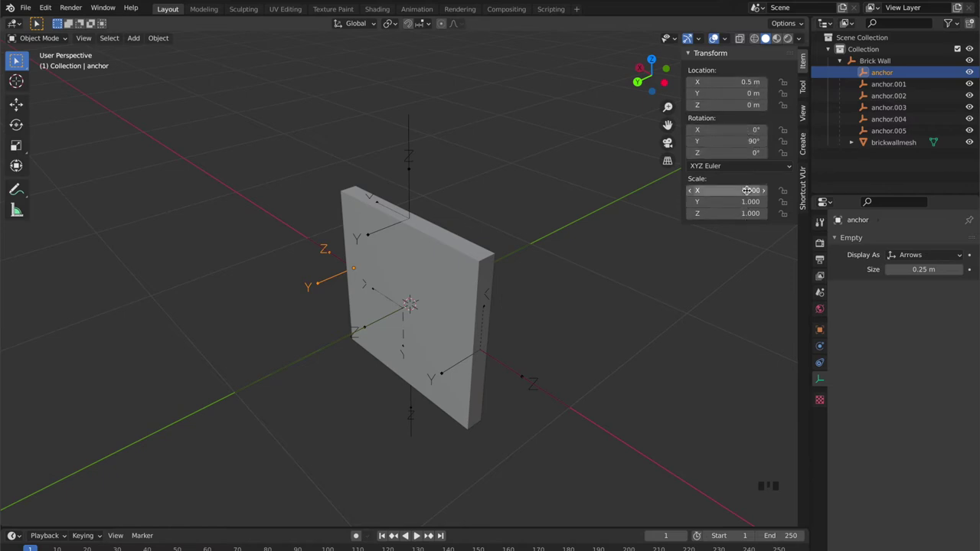
left_click(869, 85)
left_click(870, 97)
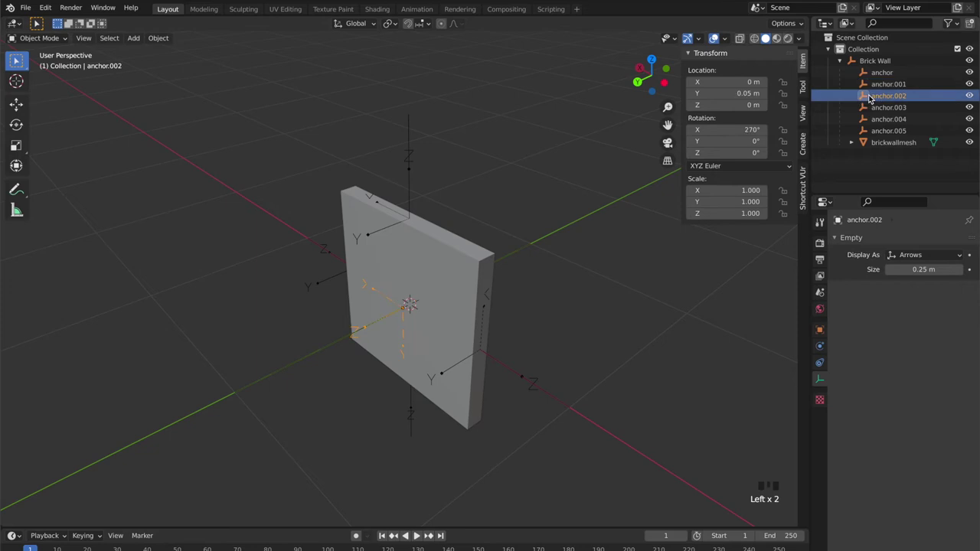
left_click(870, 108)
left_click(870, 119)
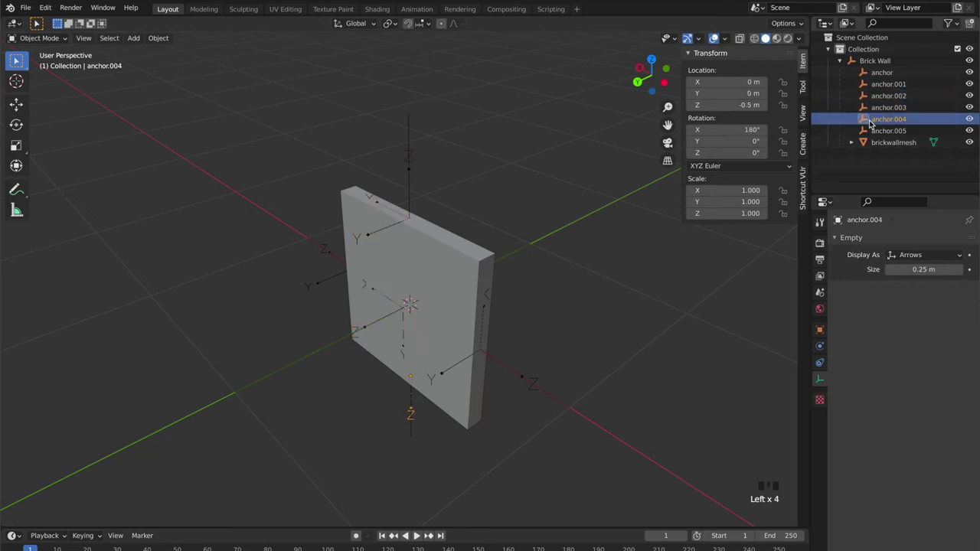
left_click(870, 131)
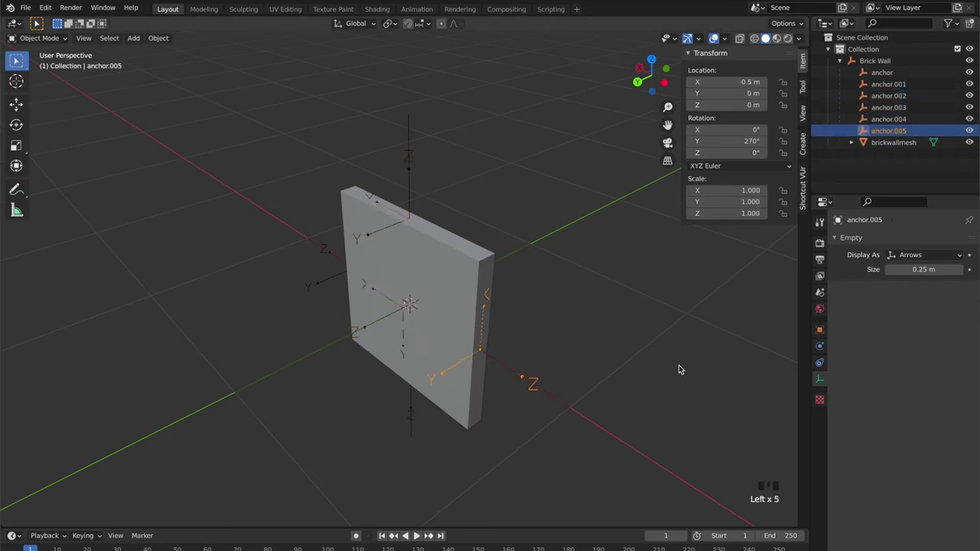
left_click(532, 308)
- Apply All Transforms to brickwallmesh and deselect it
left_click(462, 255)
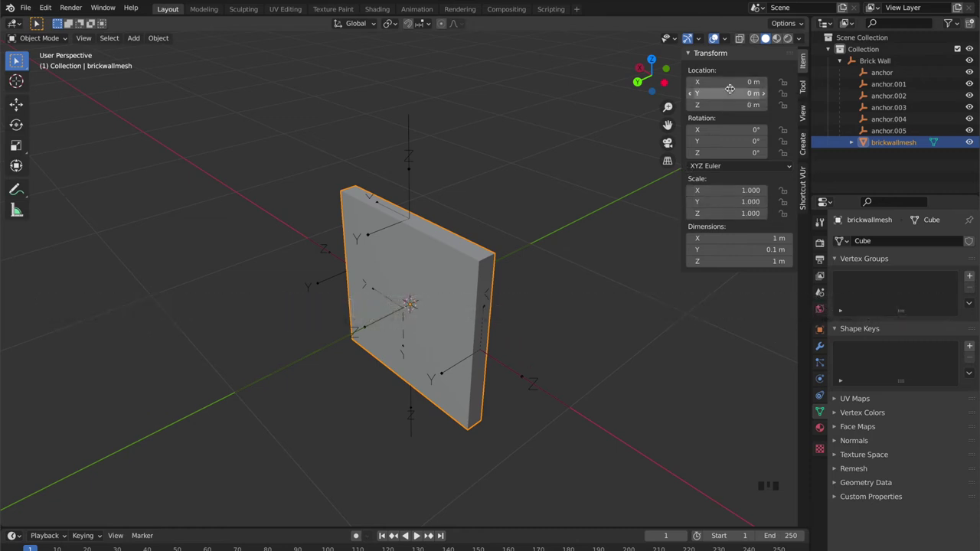
key("ctrl+a")
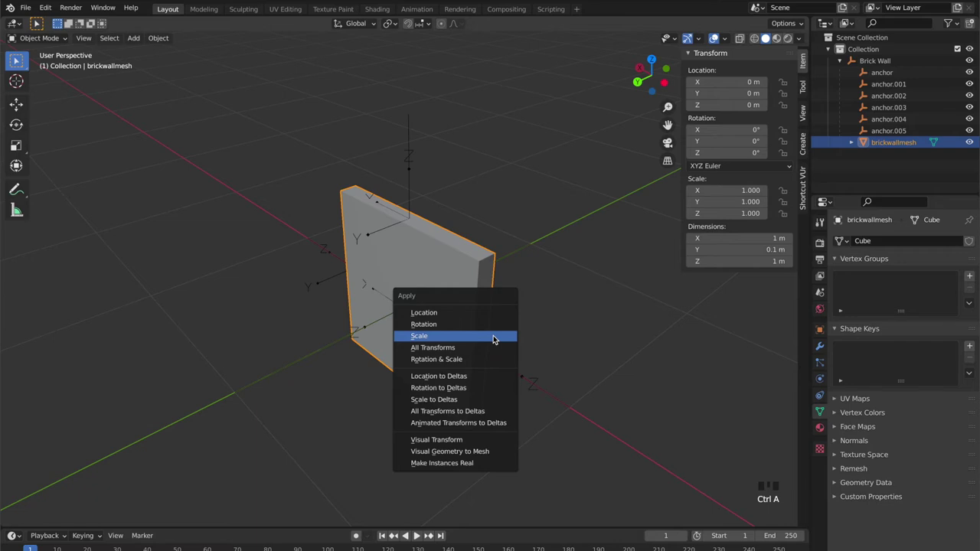
left_click(457, 350)
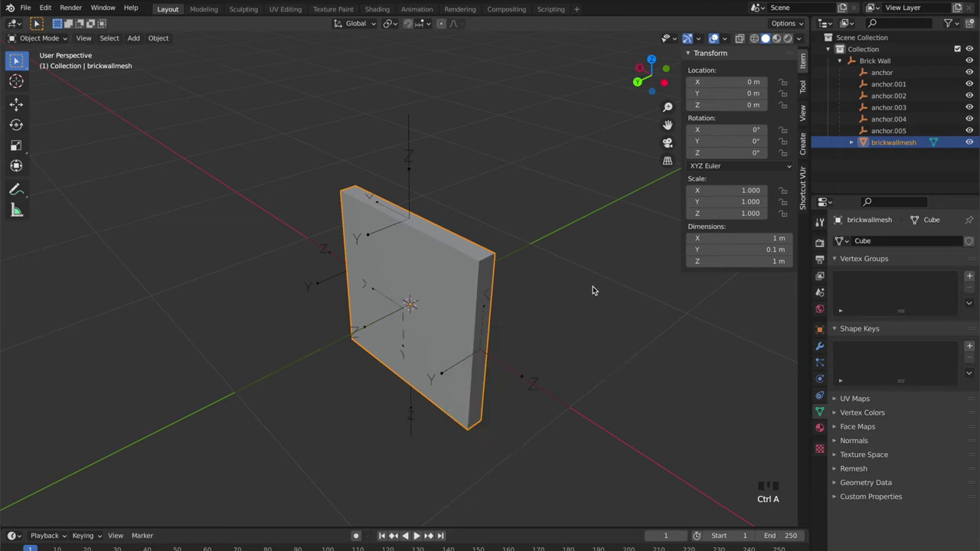
left_click(592, 286)
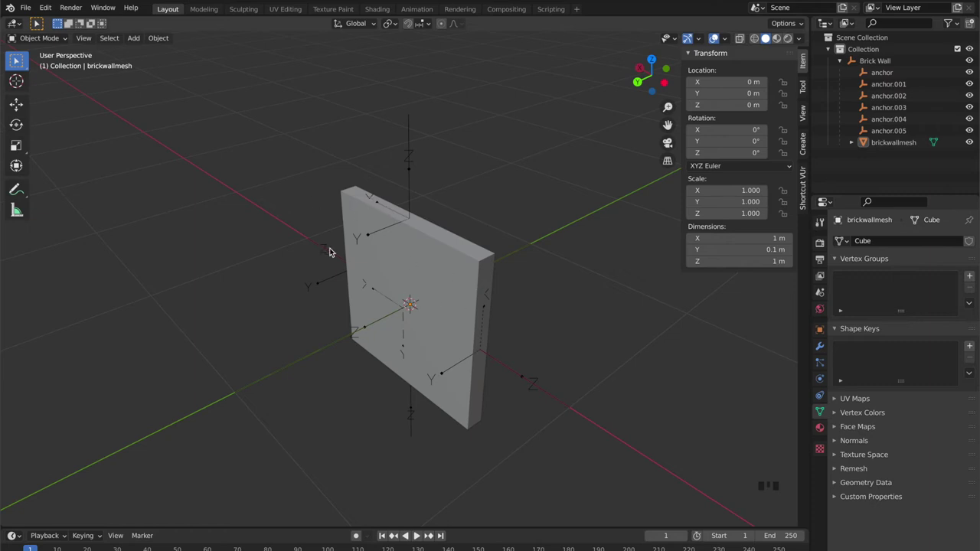
- Switch to Photoshop and create a new 256 × 256 px document with a white background at 72 pixels/inch
middle_click_drag(346, 321, 347, 321)
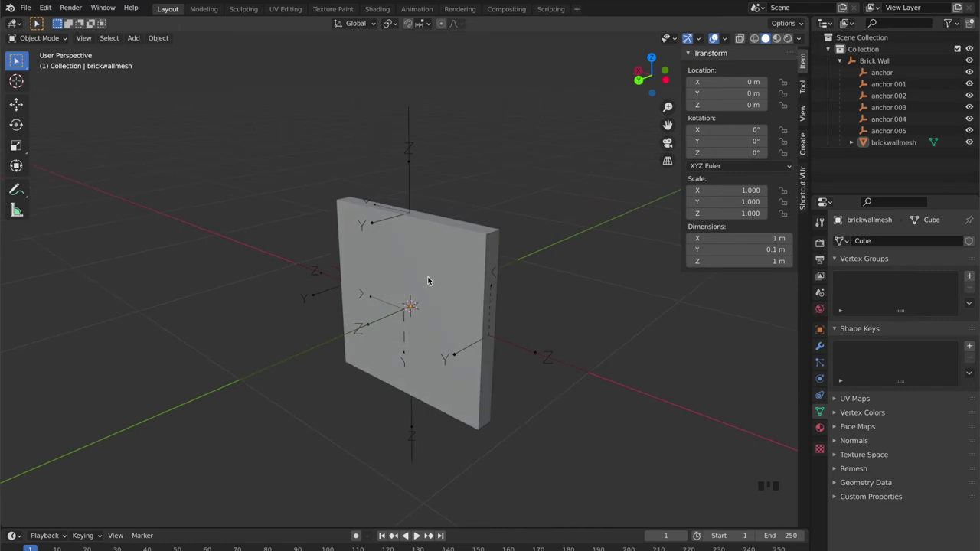
key("F4")
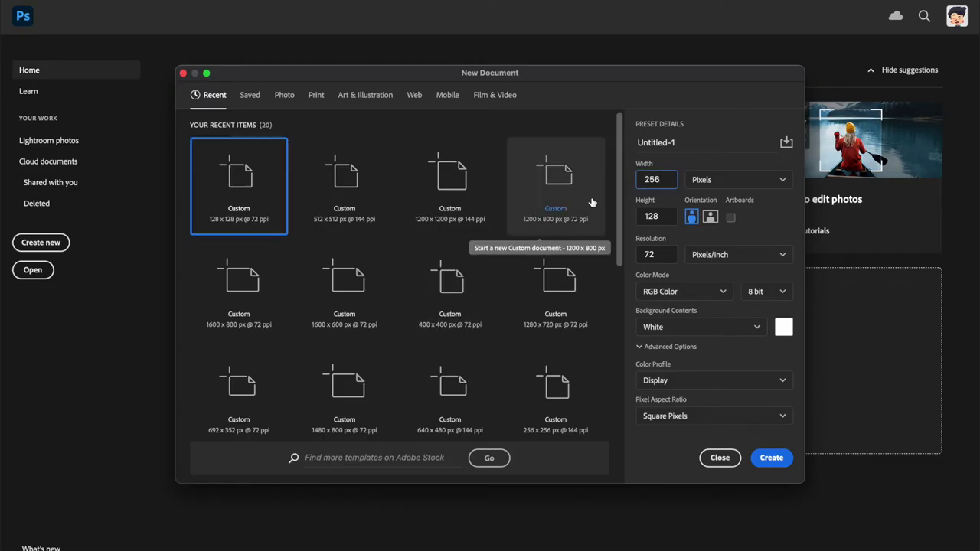
double_click(591, 175)
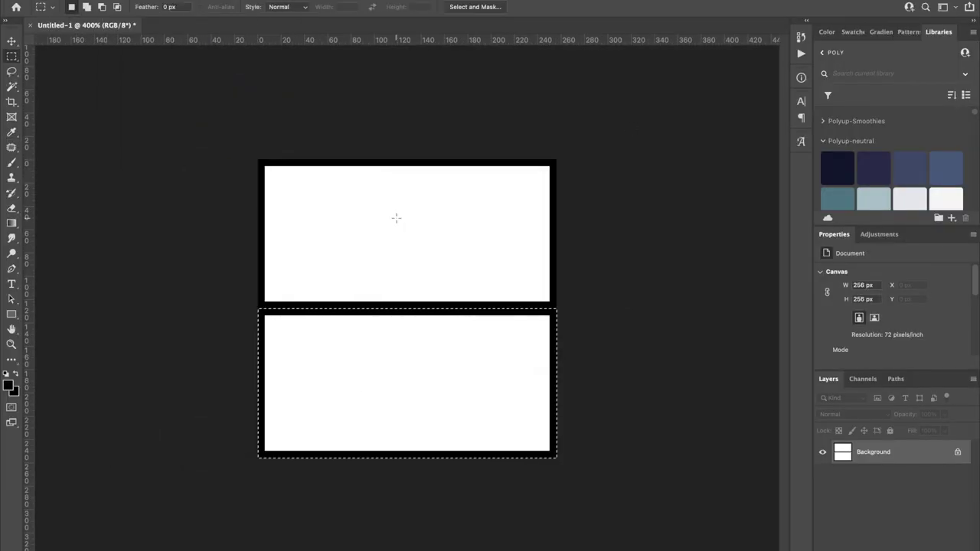
- Offset the brick rows into a staggered, tileable layout and define the whole canvas as a pattern
mouse_move(280, 219)
left_click(479, 274)
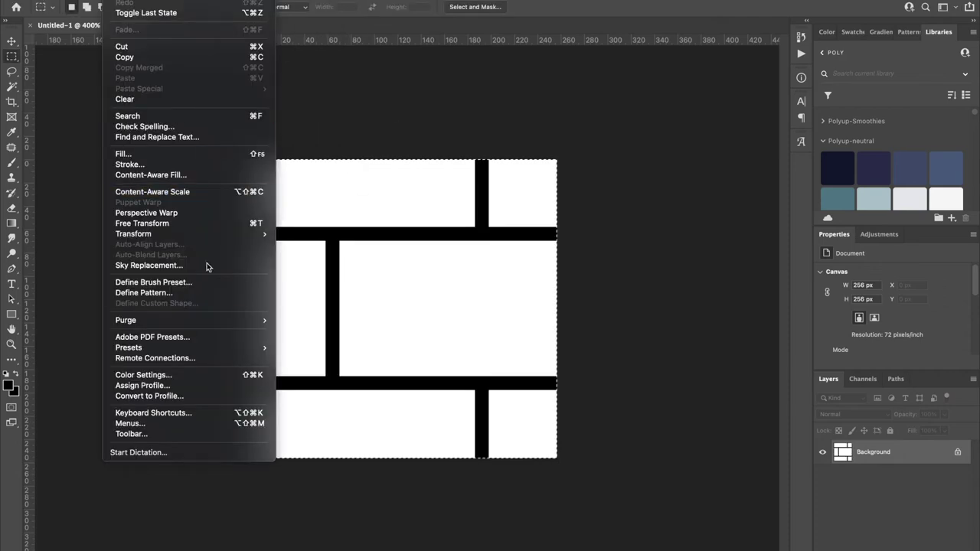
left_click(207, 290)
key("Return")
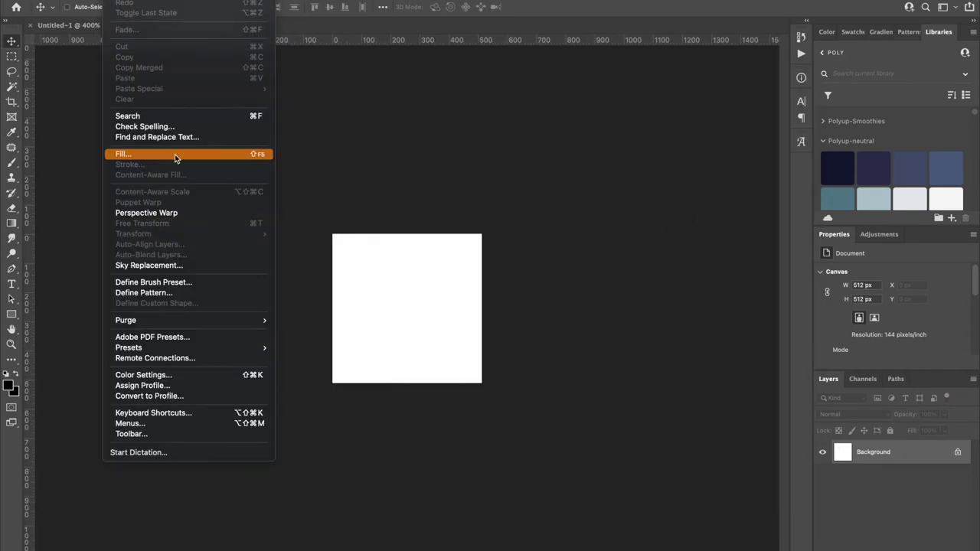
- Try filling a 512 × 512 px canvas with the custom brick pattern at 100% opacity
left_click(170, 156)
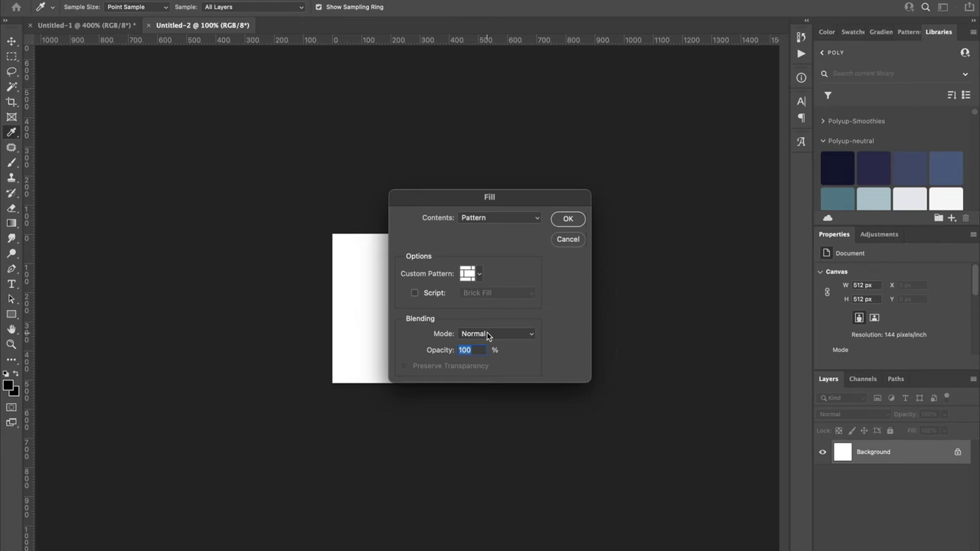
left_click(568, 219)
key("v")
key("super+plus")
key("super+z")
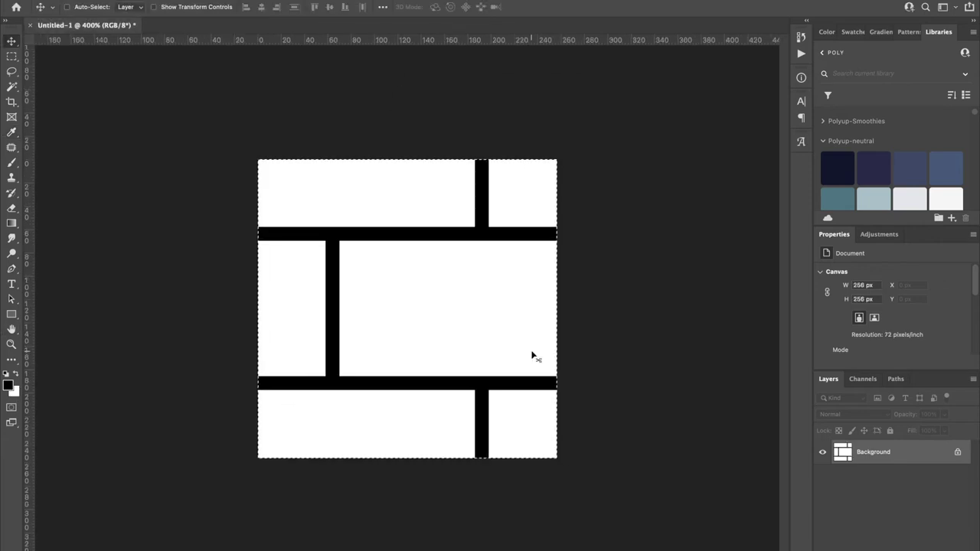
- Create a 1024 × 1024 px document filled with the brick pattern and unlock its background layer
key("super+n")
key("Return")
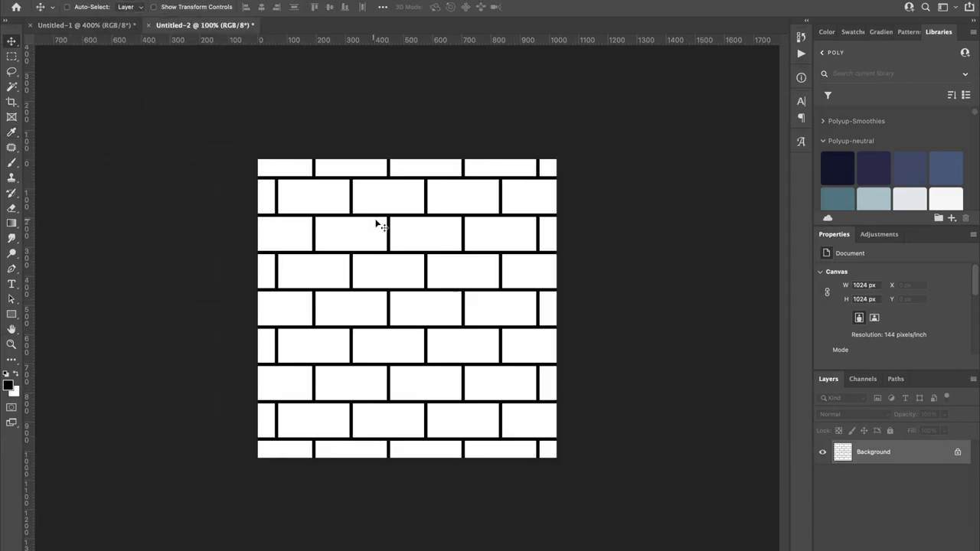
left_click(958, 452)
- Select several scattered bricks, including ones cut by the canvas edges, and shade them grey on a new layer above the brick pattern
key("super+plus")
key("m")
left_click_drag(521, 273, 664, 344)
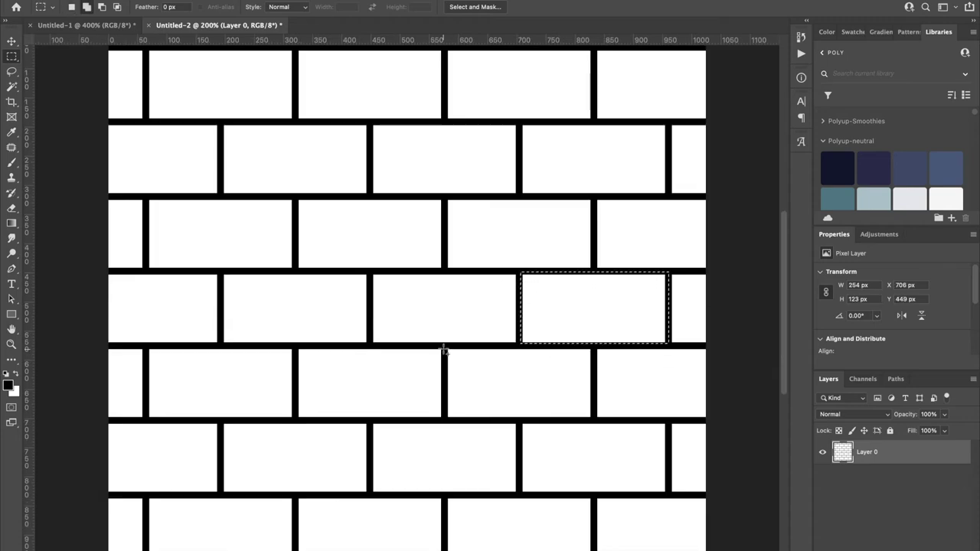
left_click_drag(297, 348, 443, 419, "shift")
left_click_drag(370, 423, 518, 495, "shift")
left_click_drag(293, 201, 147, 270, "shift")
scroll(306, 306, "down", 3)
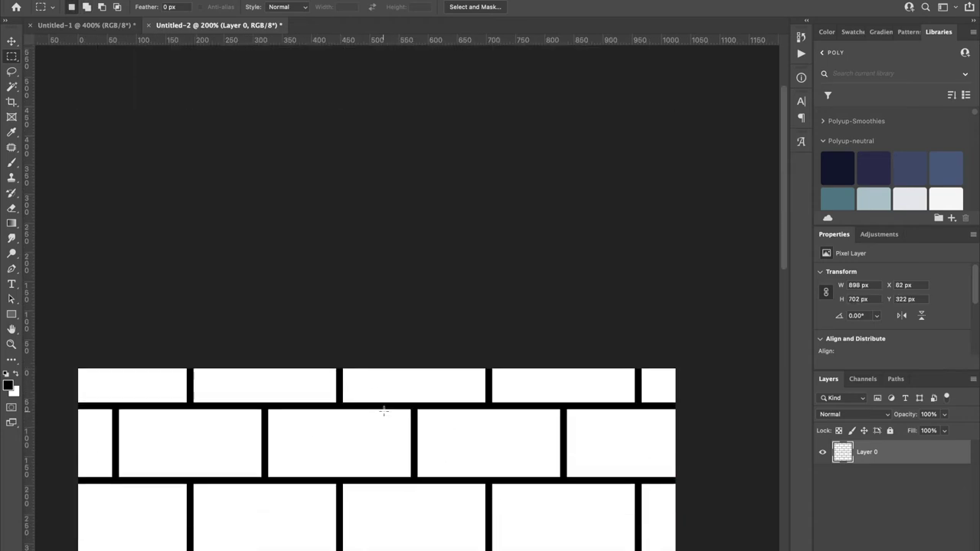
key("super+shift+alt+n")
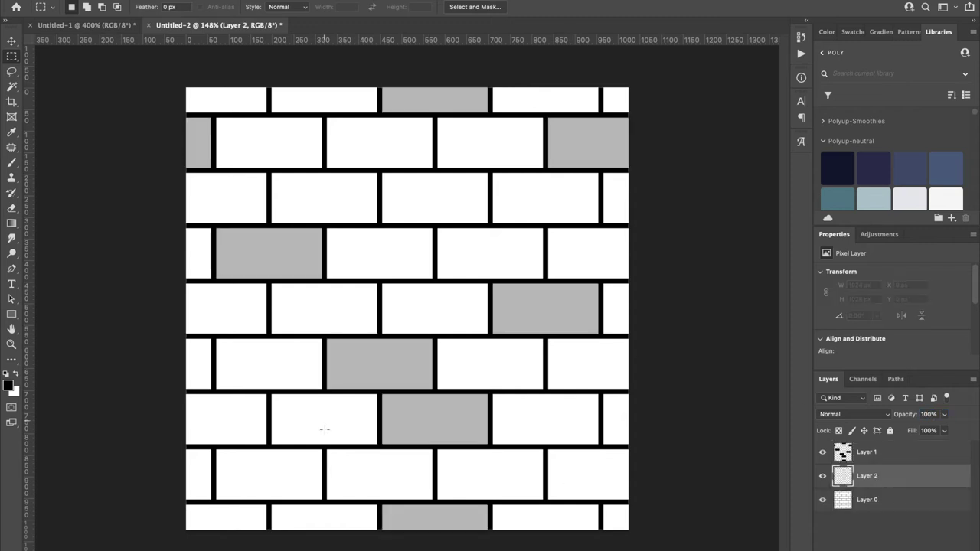
- Fill a second set of scattered bricks with black on Layer 2 and set the layer's opacity to 10%
left_click_drag(216, 450, 324, 503)
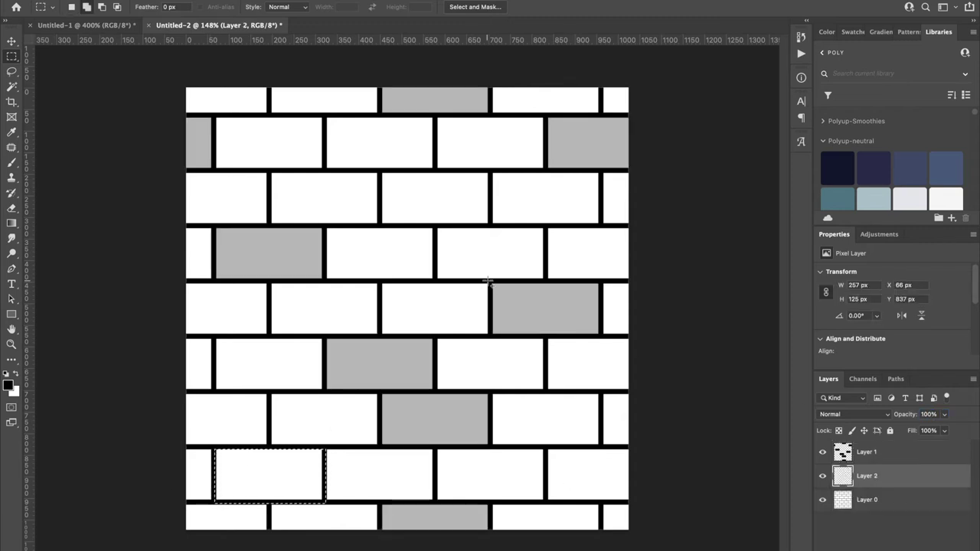
left_click_drag(602, 170, 490, 224, "shift")
left_click_drag(379, 169, 270, 226, "shift")
left_click_drag(605, 396, 652, 448, "shift")
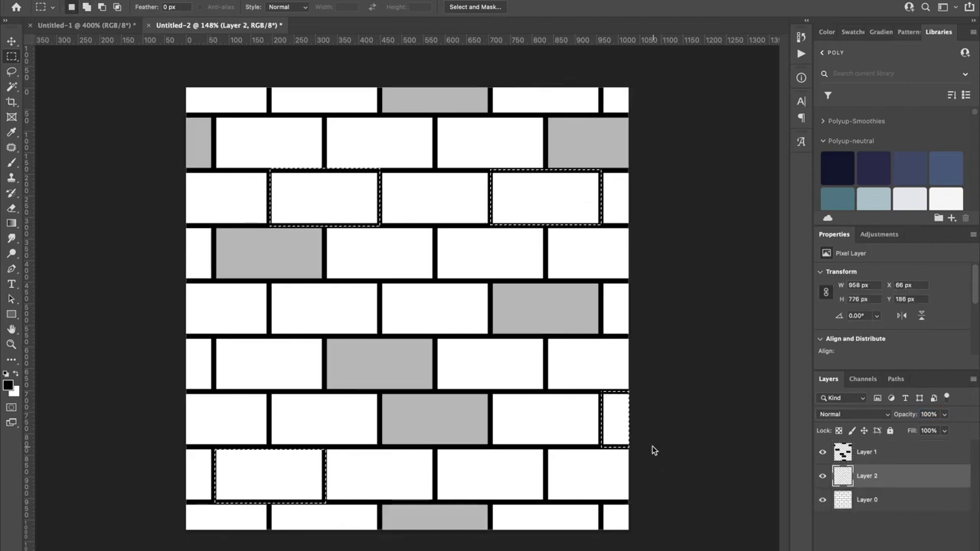
left_click_drag(267, 393, 171, 446, "shift")
key("alt+BackSpace")
key("ctrl+d")
key("1")
- Fill one more brick near the wall's centre on Layer 2 and raise the layer's opacity to 35%
left_click_drag(380, 282, 491, 337)
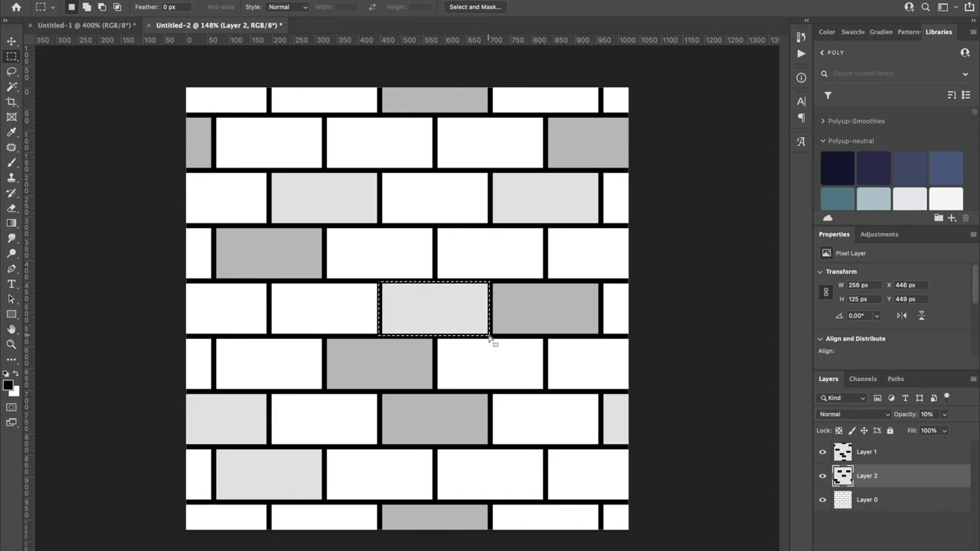
key("alt+BackSpace")
key("ctrl+d")
left_click_drag(906, 414, 938, 415)
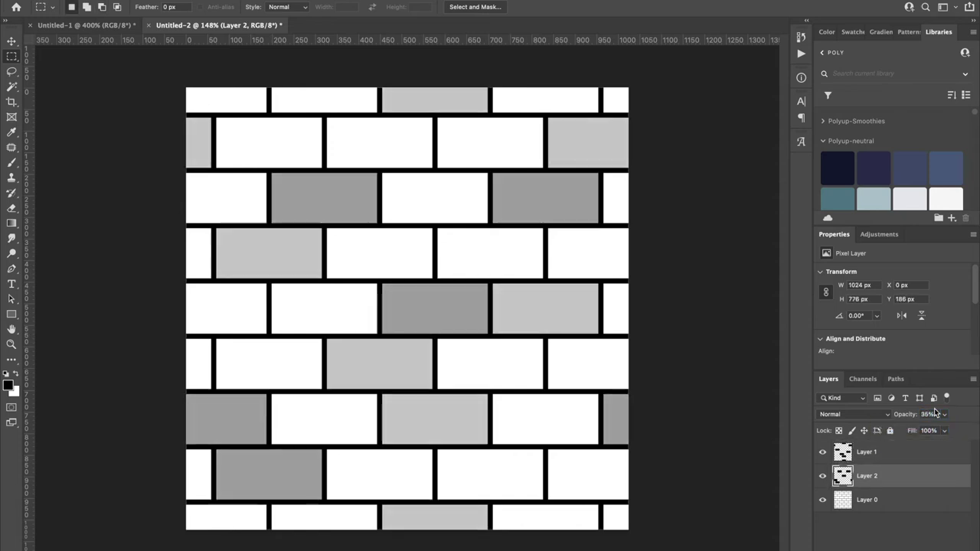
- Add a Levels adjustment layer above the brick layers with the black output level at 140
left_click(891, 397)
left_click(924, 363)
left_click_drag(839, 319, 904, 327)
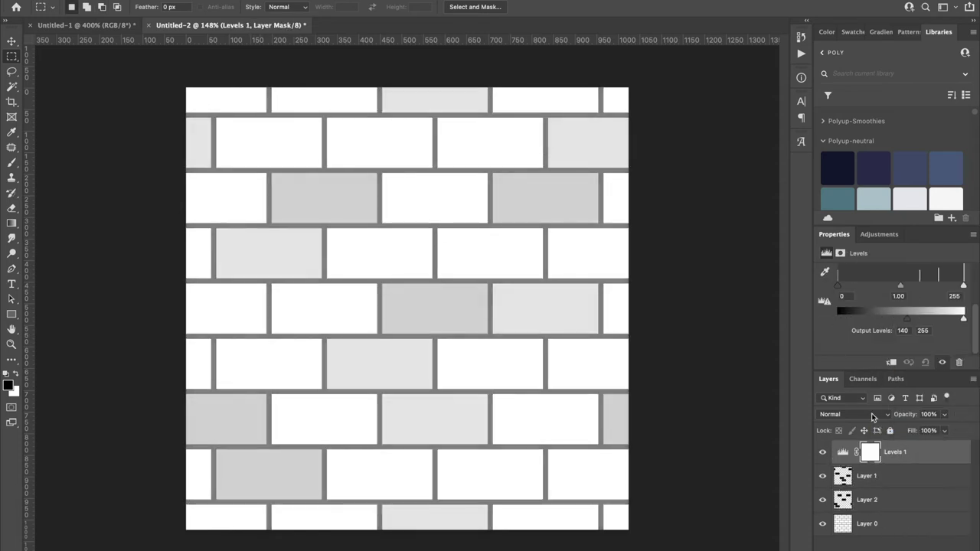
key("v")
left_click(714, 313)
- Save the document in Photoshop format as "brickwall texture" within the PolyUp work folder
key("super+s")
left_click(279, 176)
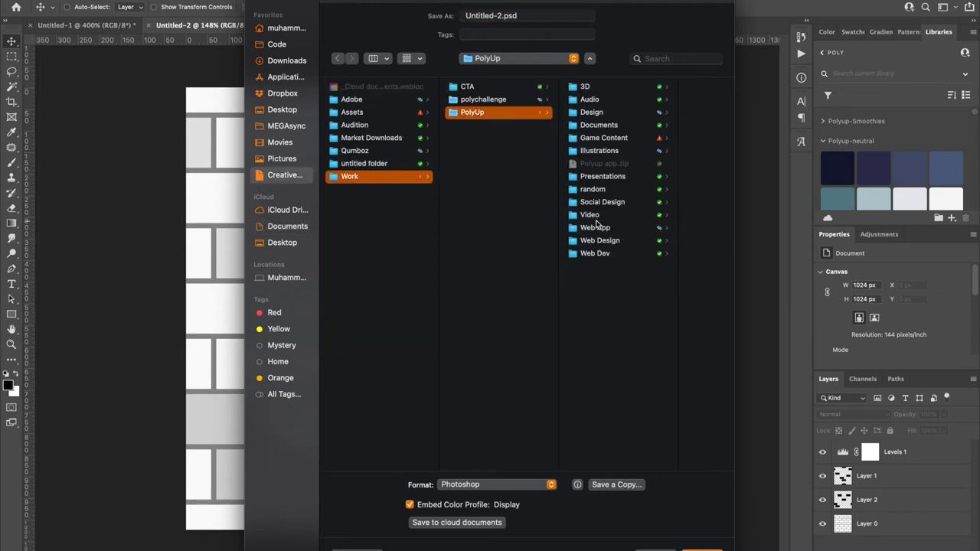
type("brickwall texture")
key("Return")
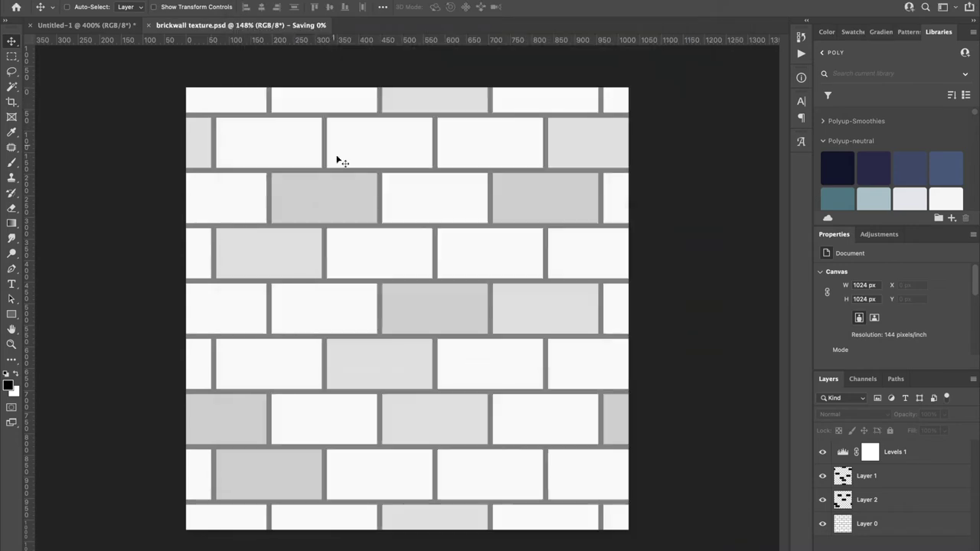
- Save a full-size copy of the brickwall texture in another image format
key("super+alt+s")
left_click(498, 485)
left_click(501, 385)
key("Return")
left_click(941, 303)
- Resize the brickwall texture to 512 px and save a copy in an image format
key("super+alt+i")
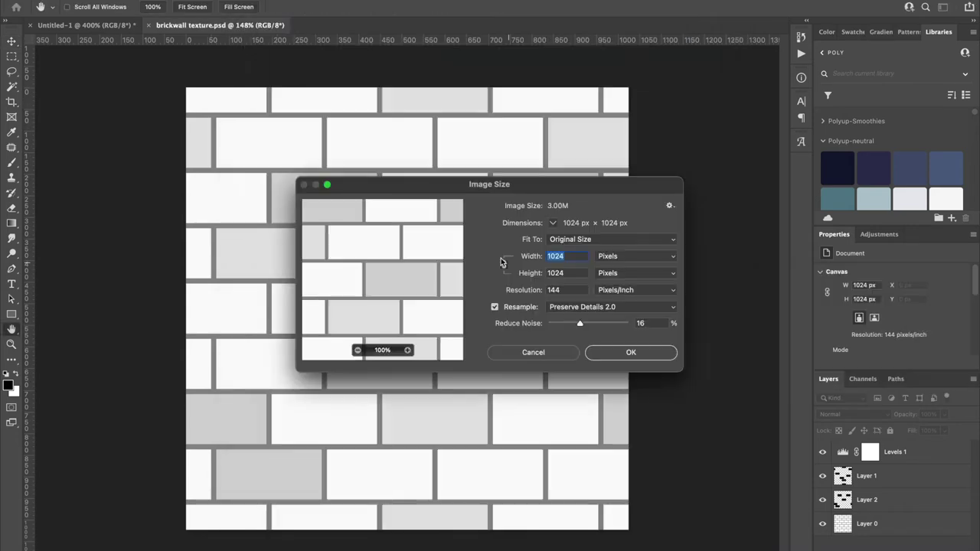
type("512")
key("Return")
key("super+alt+s")
left_click(498, 486)
left_click(472, 518)
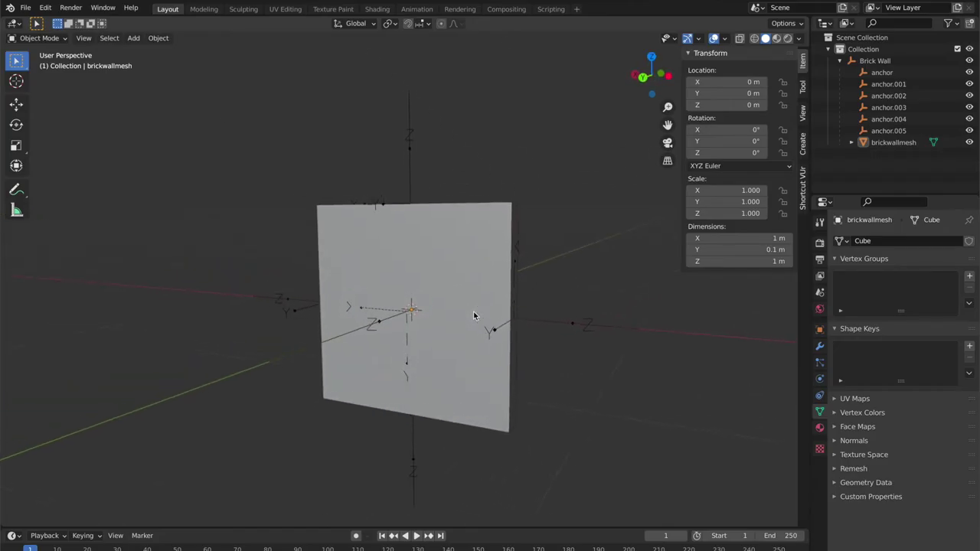
- Switch to Blender, select brickwallmesh and open the UV Editing workspace
scroll(473, 312, "left", 5)
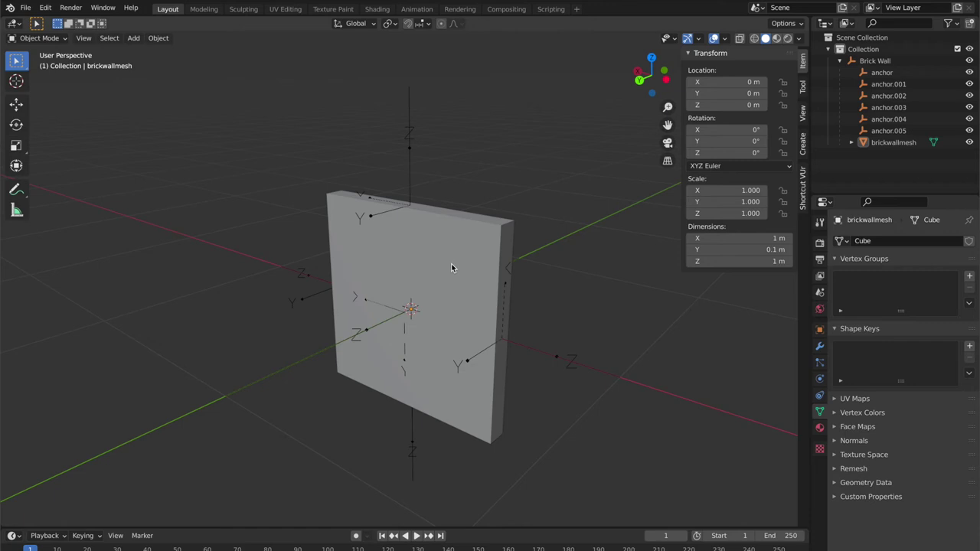
scroll(451, 264, "left", 5)
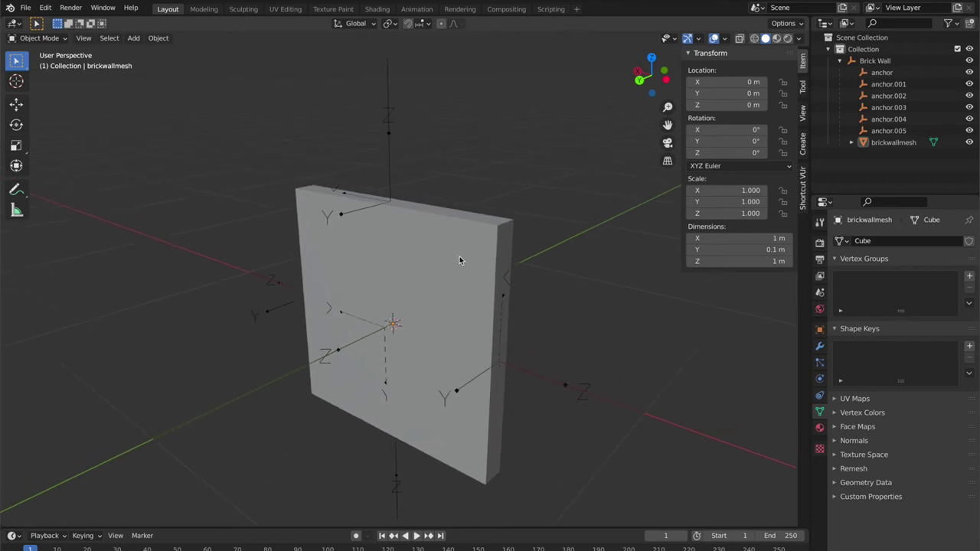
left_click(459, 260)
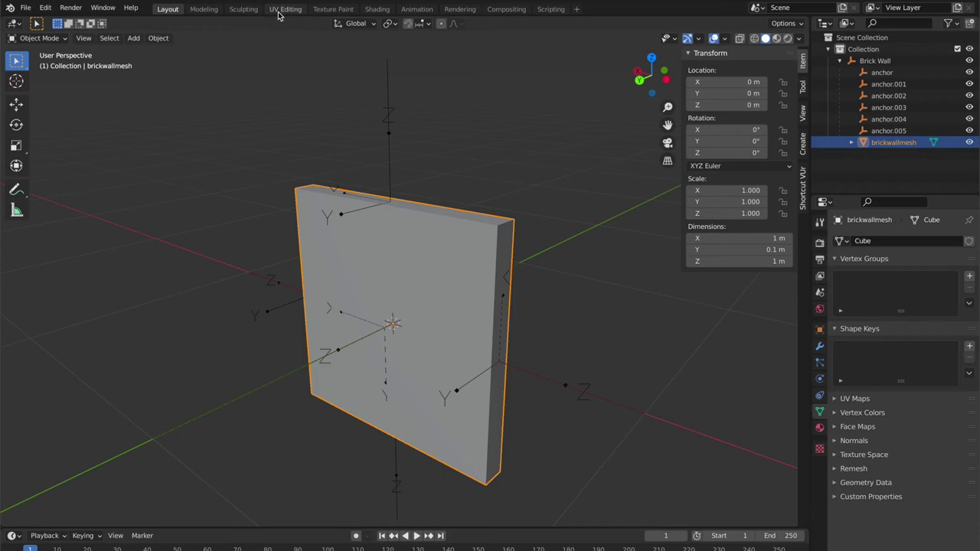
left_click(579, 10)
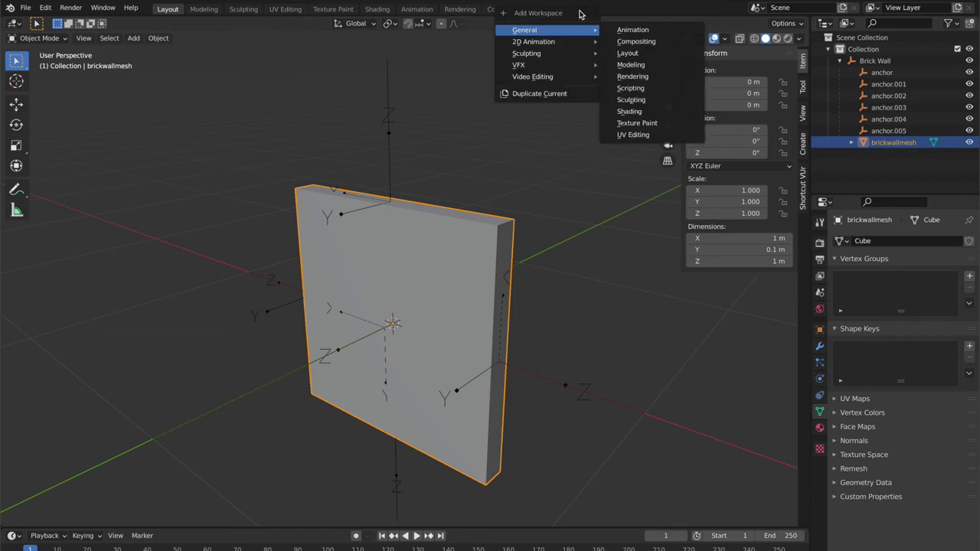
mouse_move(577, 32)
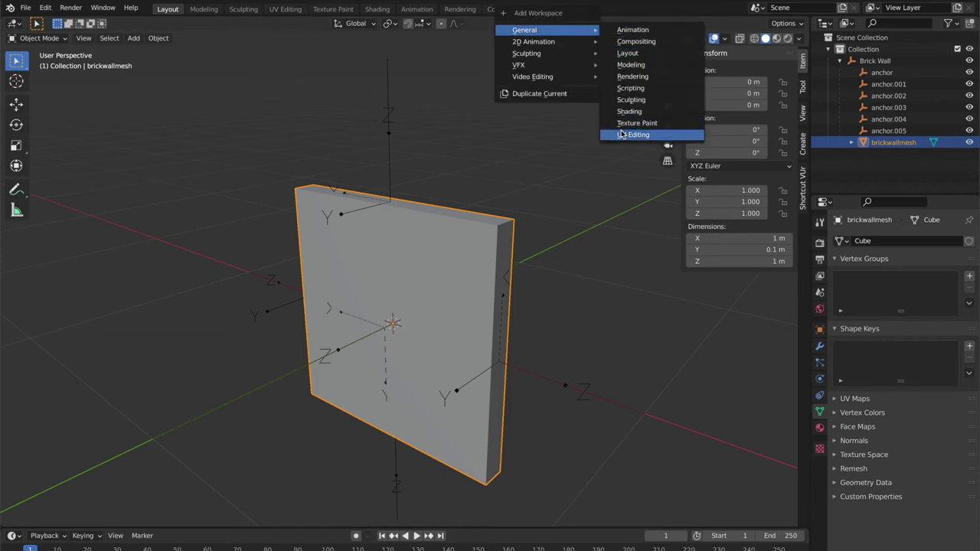
left_click(291, 12)
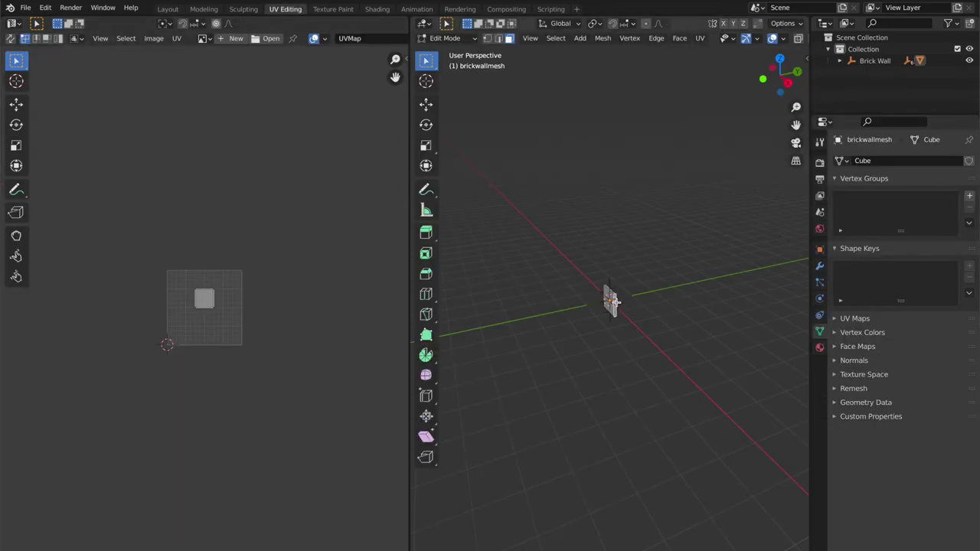
- Frame brickwallmesh in the 3D view and select all its faces in Edit Mode to show their UV layout
key("Tab")
key("KP_Decimal")
middle_click_drag(687, 197, 678, 202)
key("Tab")
key("a")
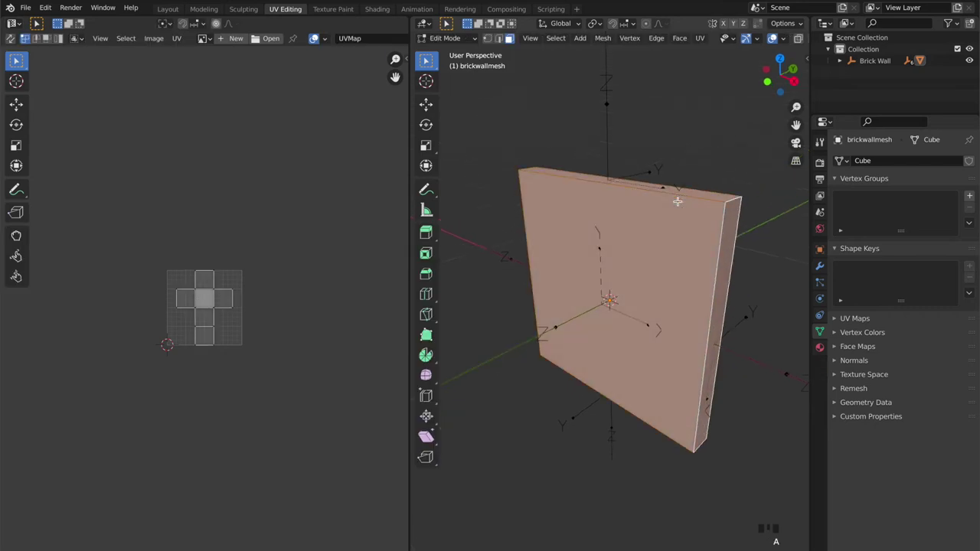
scroll(245, 324, "up", 5)
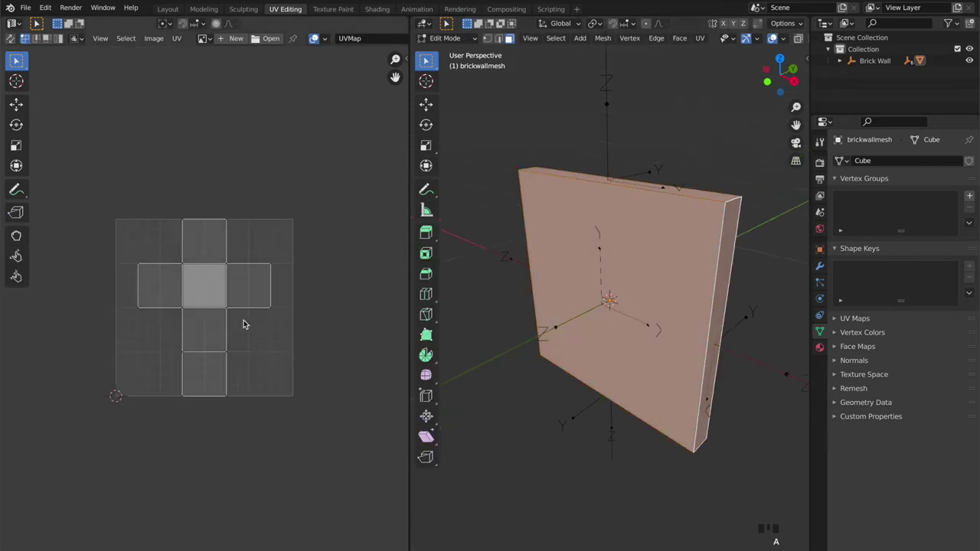
scroll(176, 314, "up", 2)
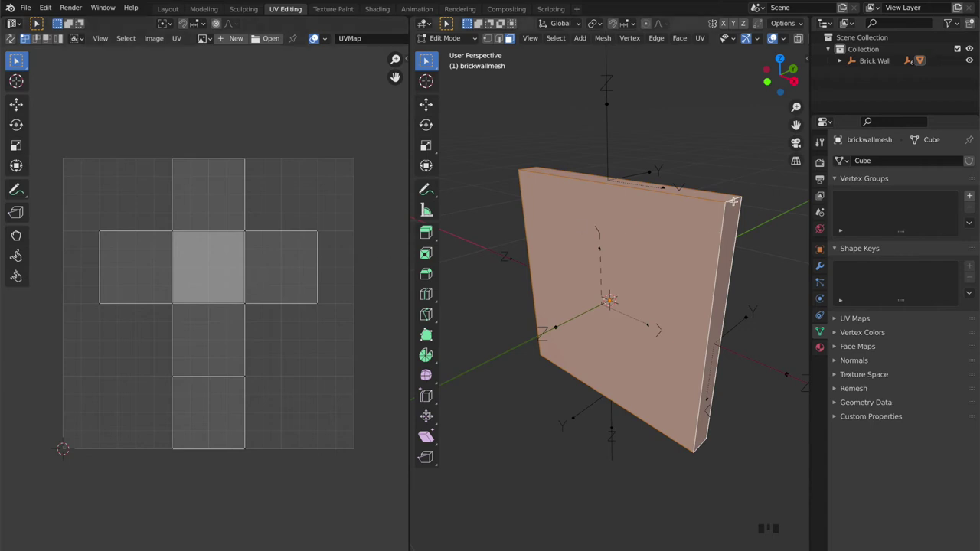
- Try unwrapping all faces of brickwallmesh with the standard Unwrap operation
key("KP_6")
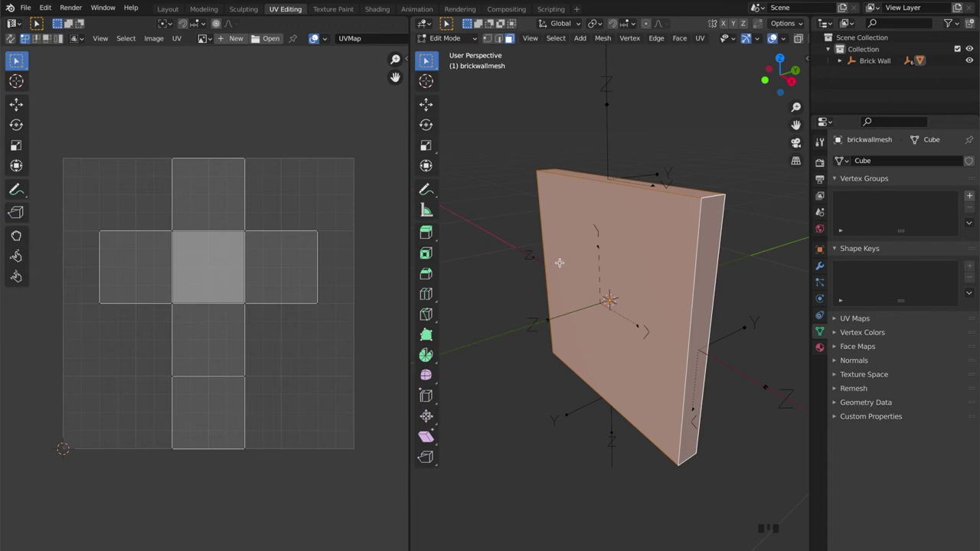
key("u")
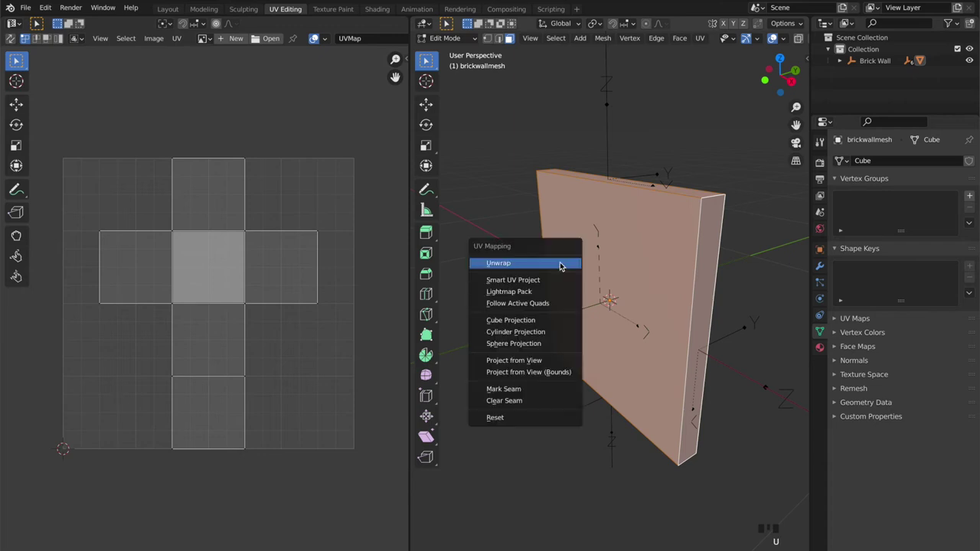
left_click(560, 264)
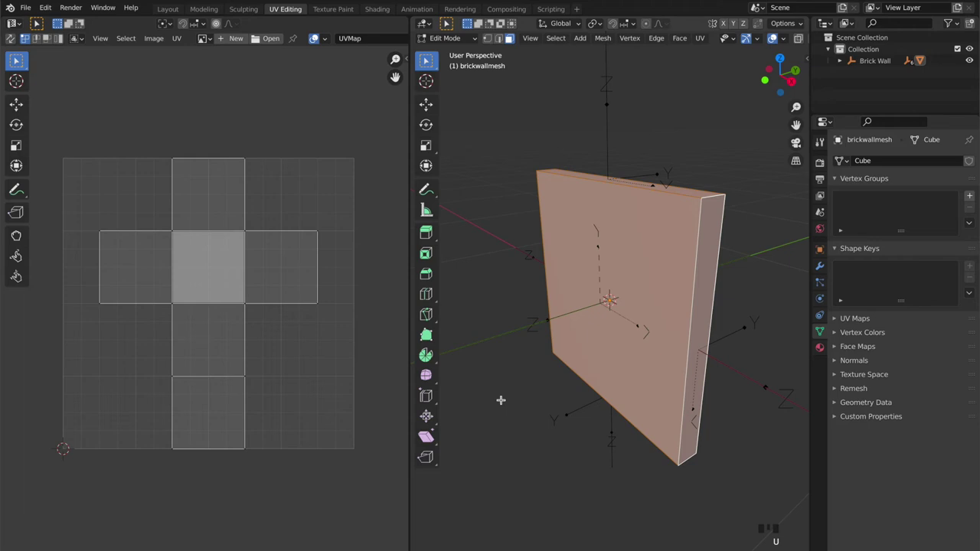
- Unwrap all faces of brickwallmesh with Smart UV Project
key("u")
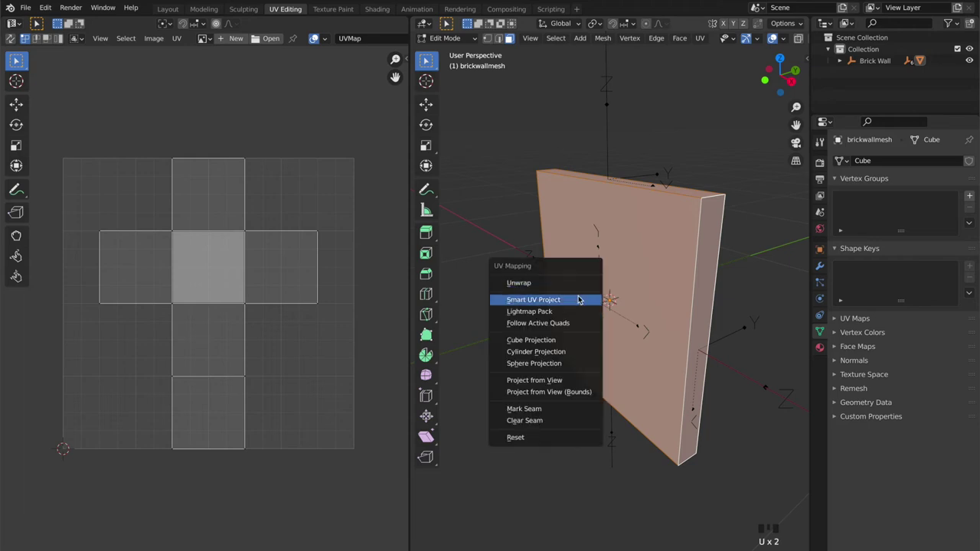
left_click(579, 299)
left_click(575, 389)
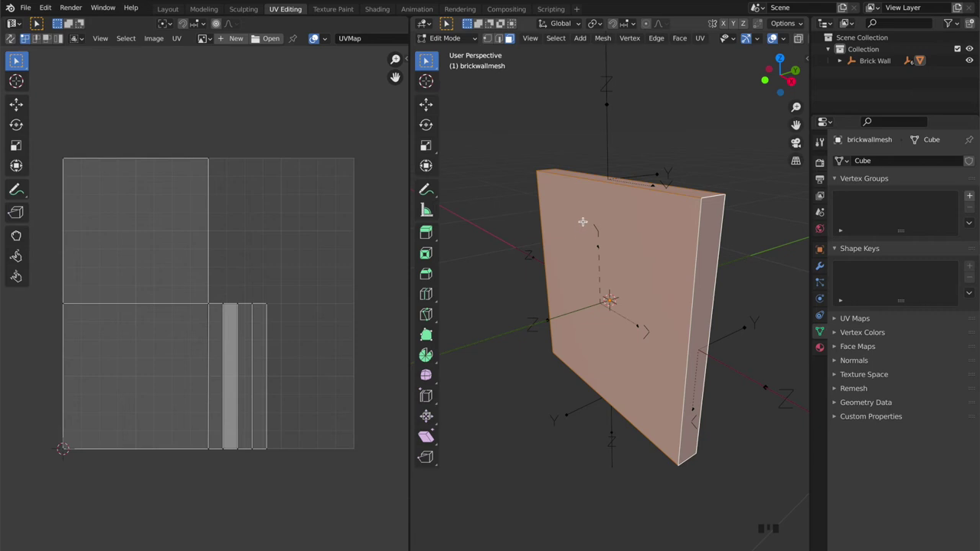
- Examine the large-face and thin side-face islands in the UV layout, and return brickwallmesh to Object Mode
key("u")
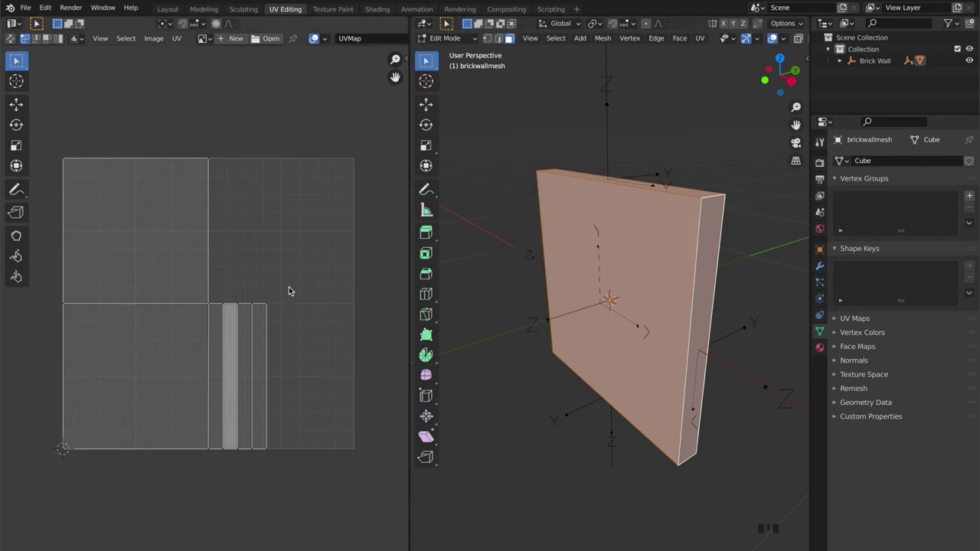
left_click_drag(288, 289, 204, 468)
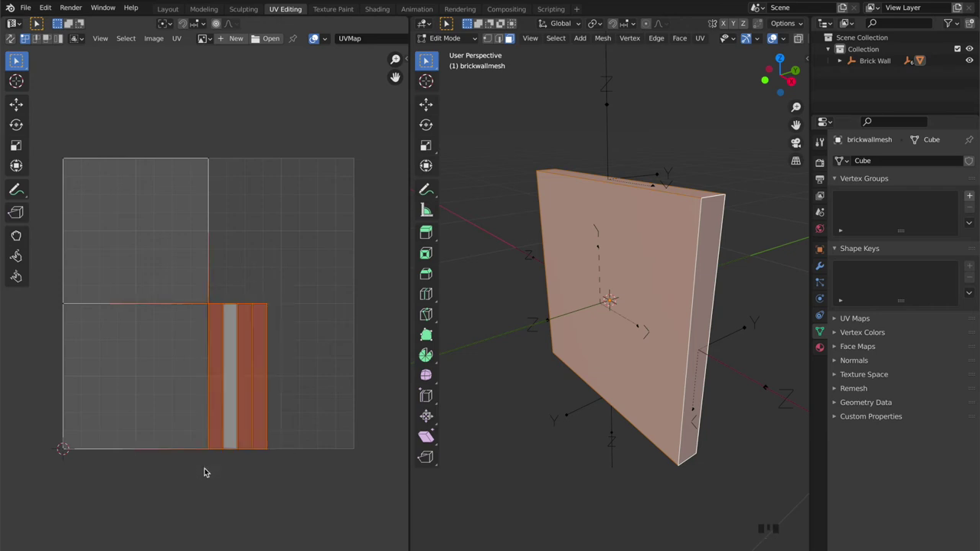
double_click(175, 371)
left_click_drag(221, 104, 214, 467)
left_click(227, 442)
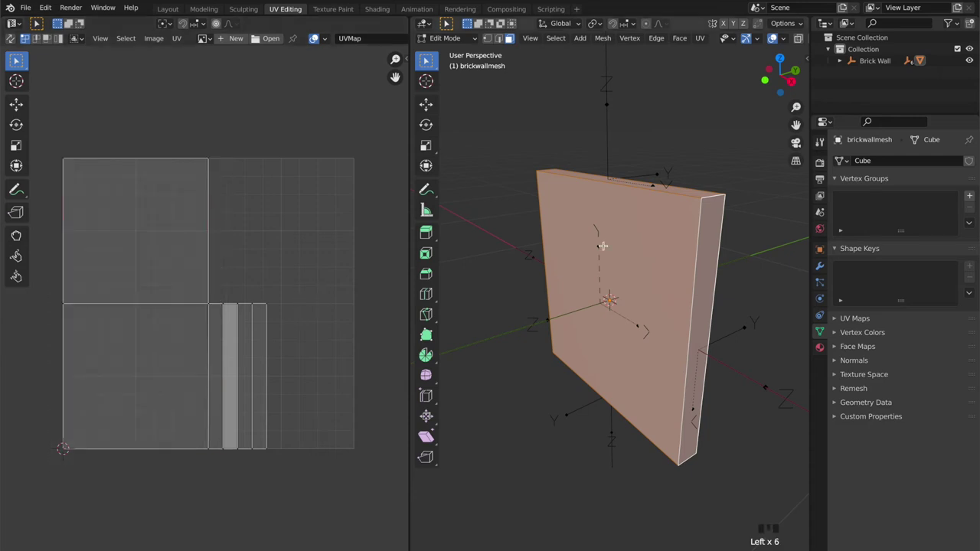
key("Tab")
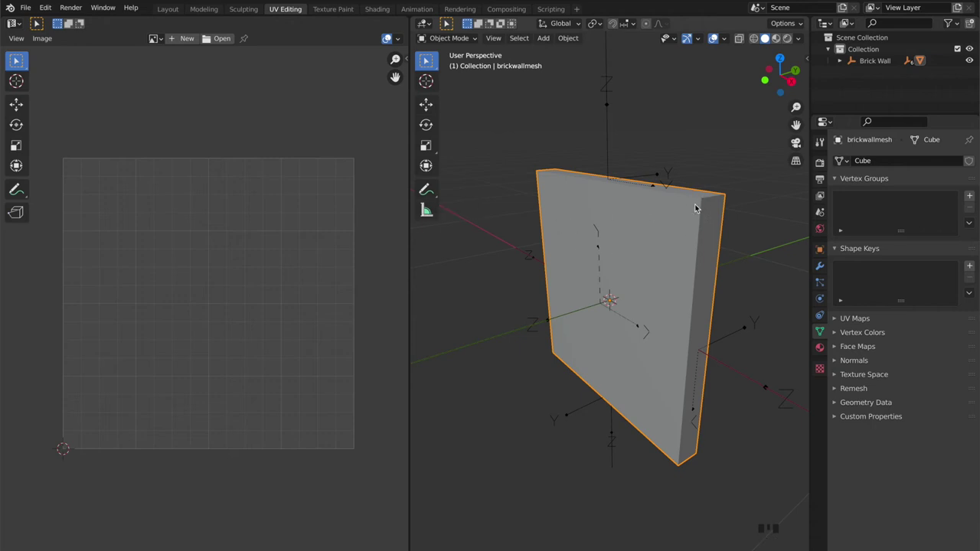
- Assign an Image Texture using brickwall texture.png to the Base Color of brickwallmesh's material
middle_click_drag(697, 209, 696, 208)
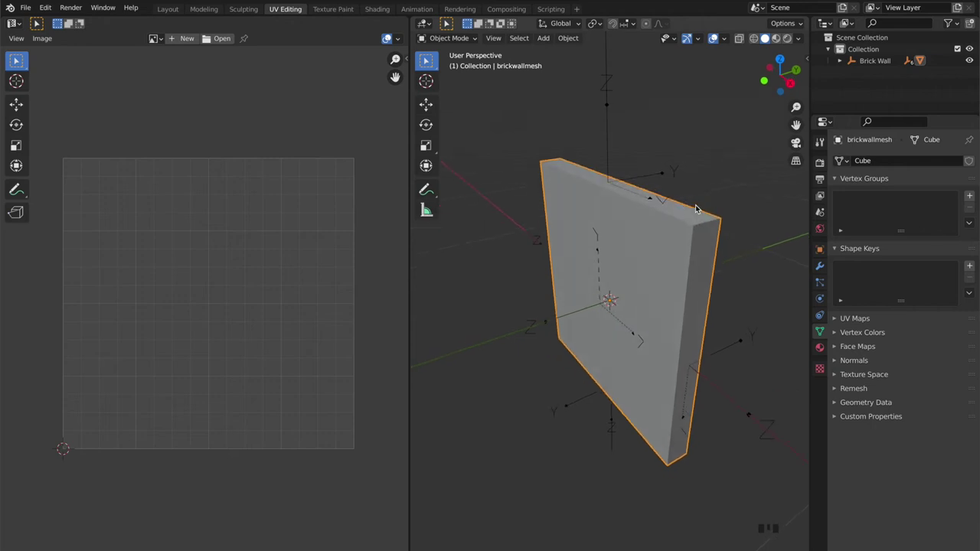
left_click(819, 347)
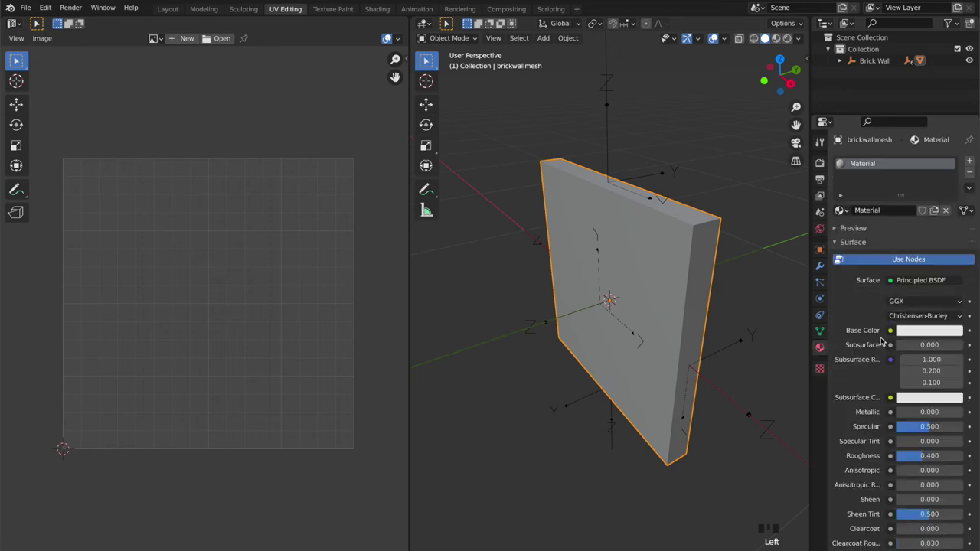
scroll(884, 337, "down", 1)
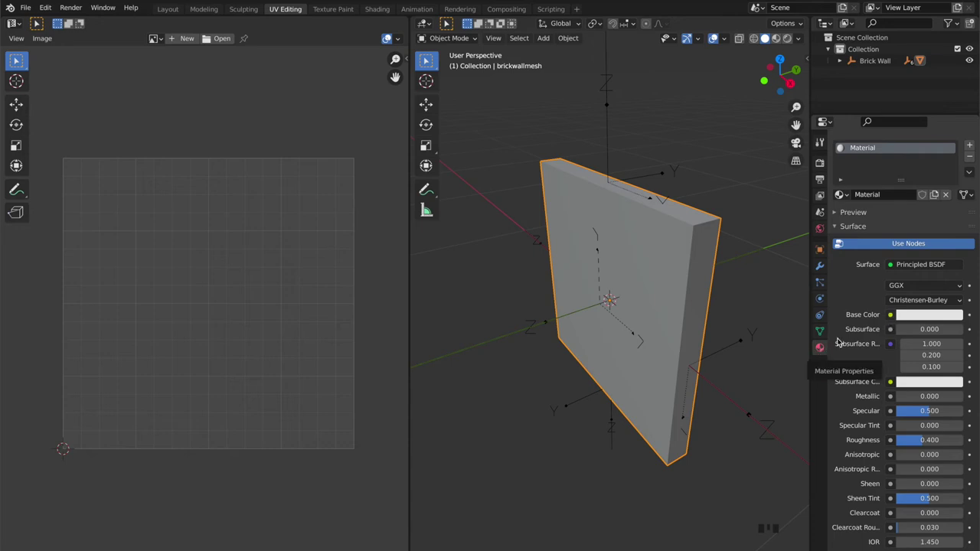
left_click(890, 316)
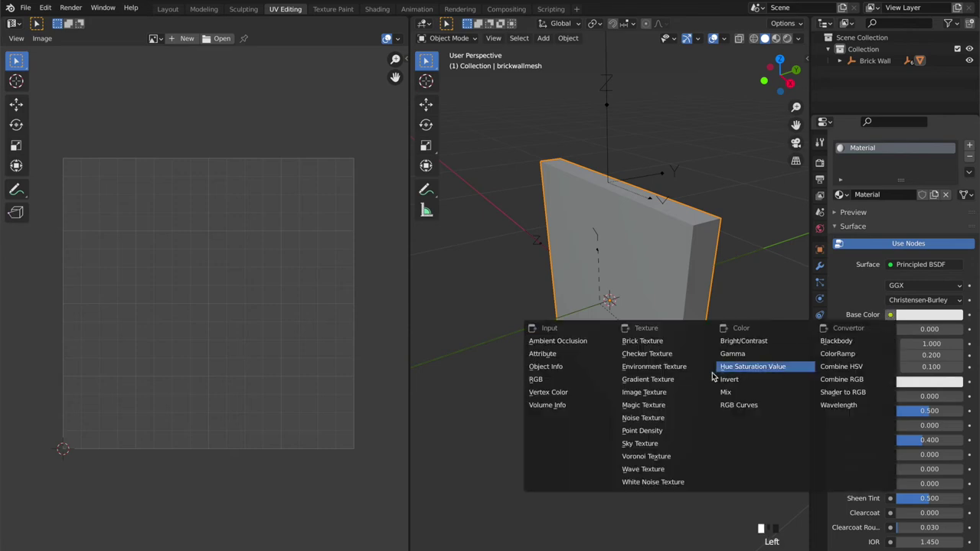
left_click(686, 394)
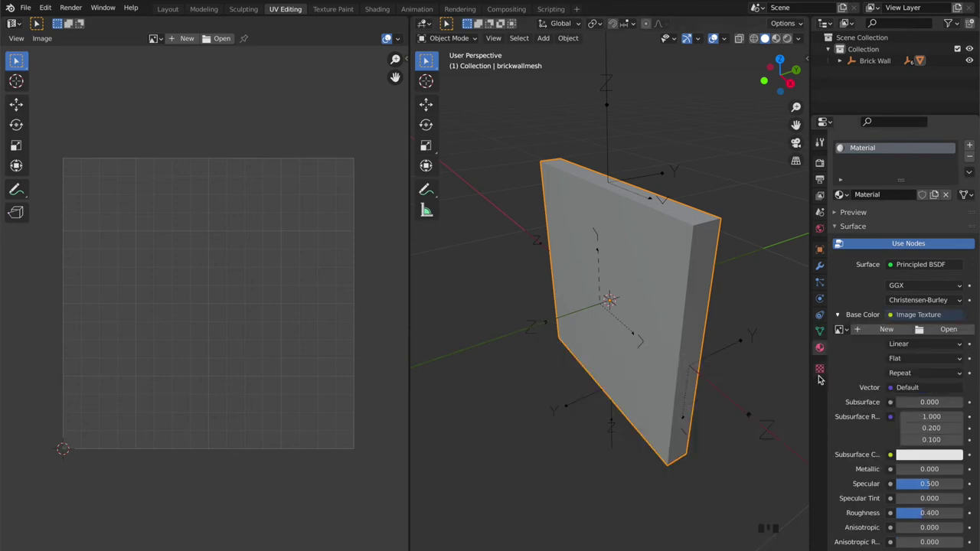
left_click(932, 334)
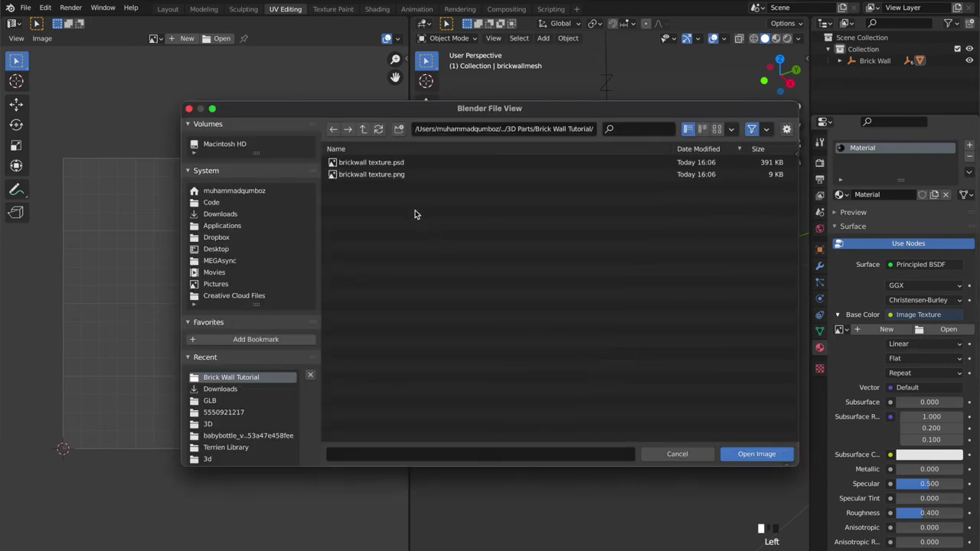
left_click(392, 176)
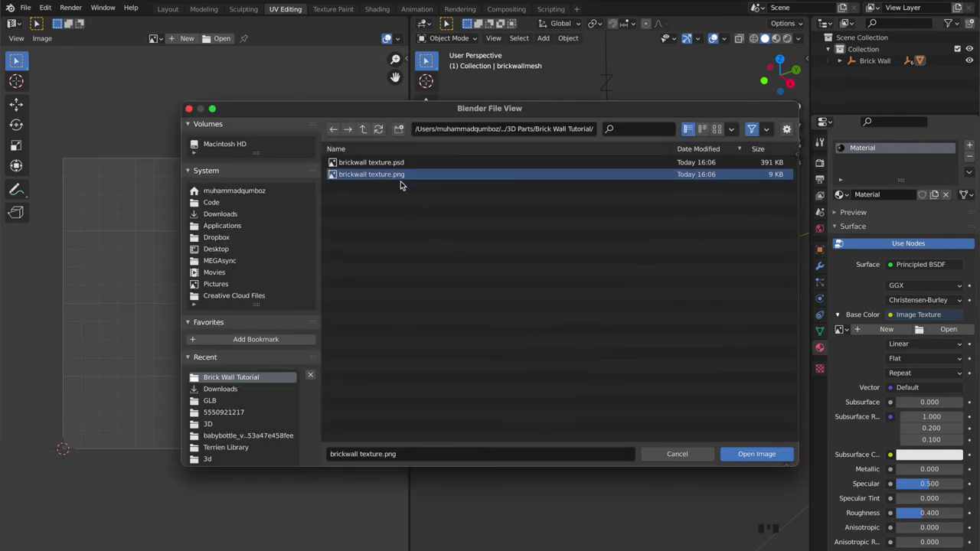
left_click(757, 456)
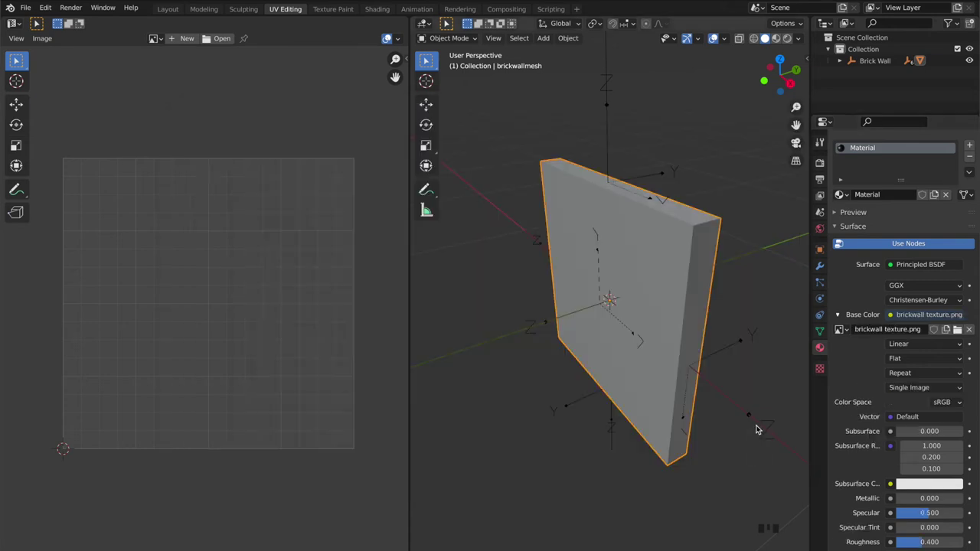
- Set the UV Editing 3D view to Material Preview shading and look over the brick texture on the wall
middle_click_drag(662, 293, 661, 289)
key("z")
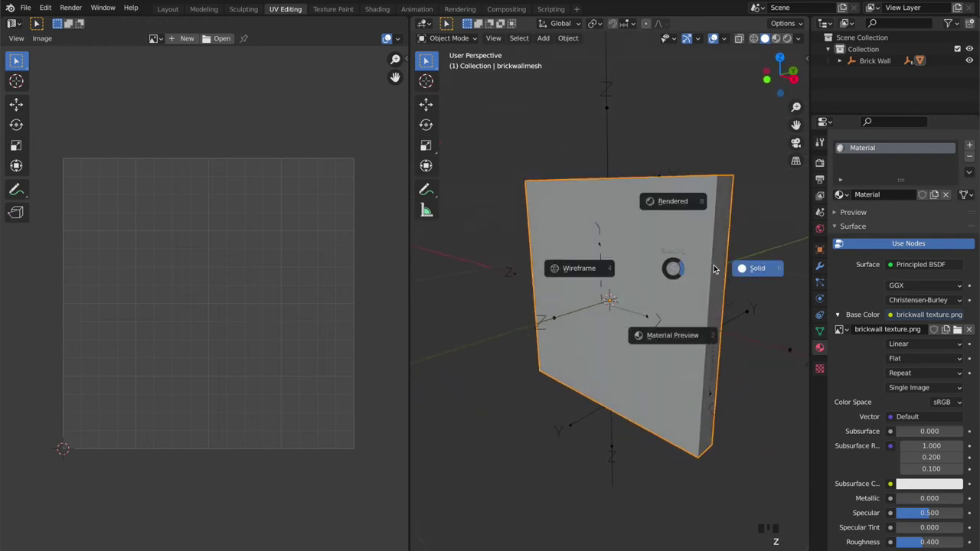
left_click(692, 334)
middle_click_drag(698, 325, 667, 317)
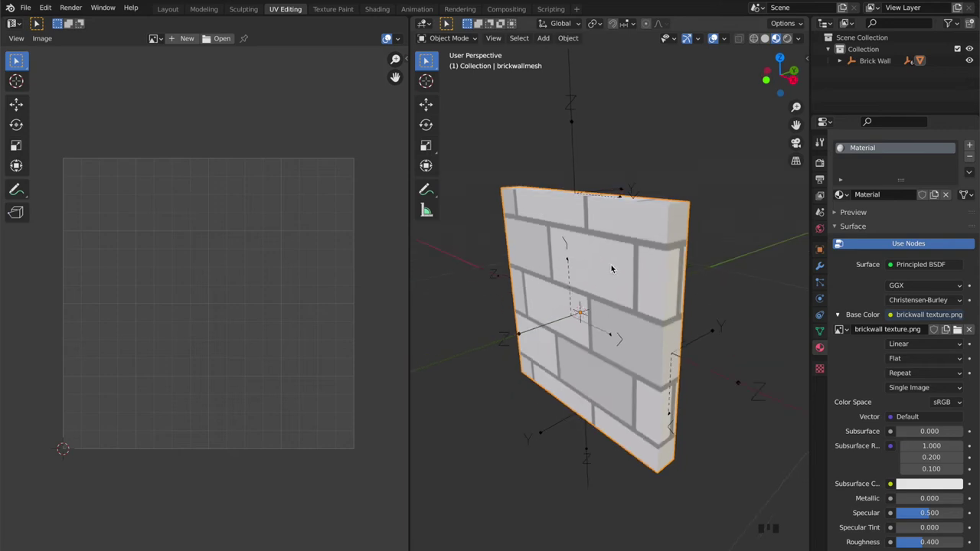
- Inspect brickwallmesh's UV layout over the brick texture in Edit Mode, selecting the upper-left large-face island
key("Tab")
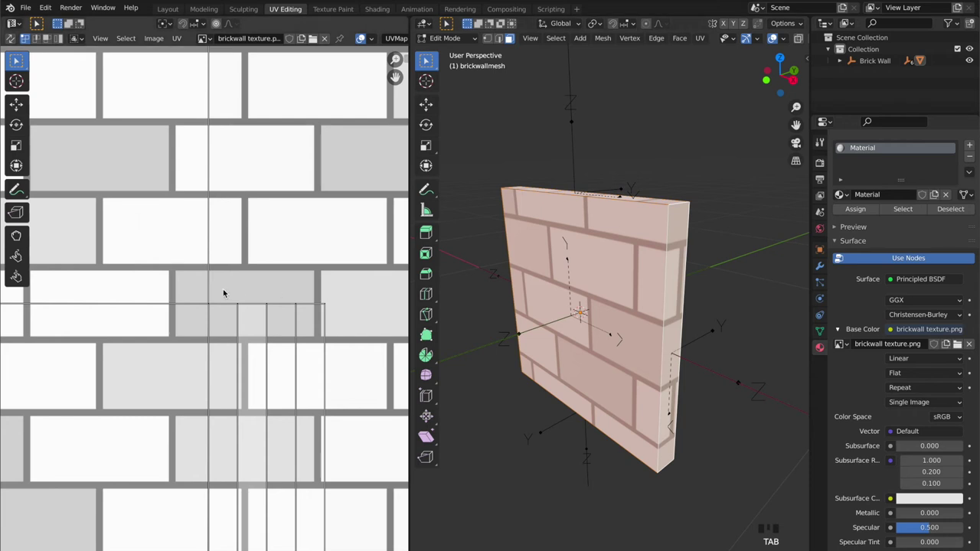
scroll(223, 291, "down", 3)
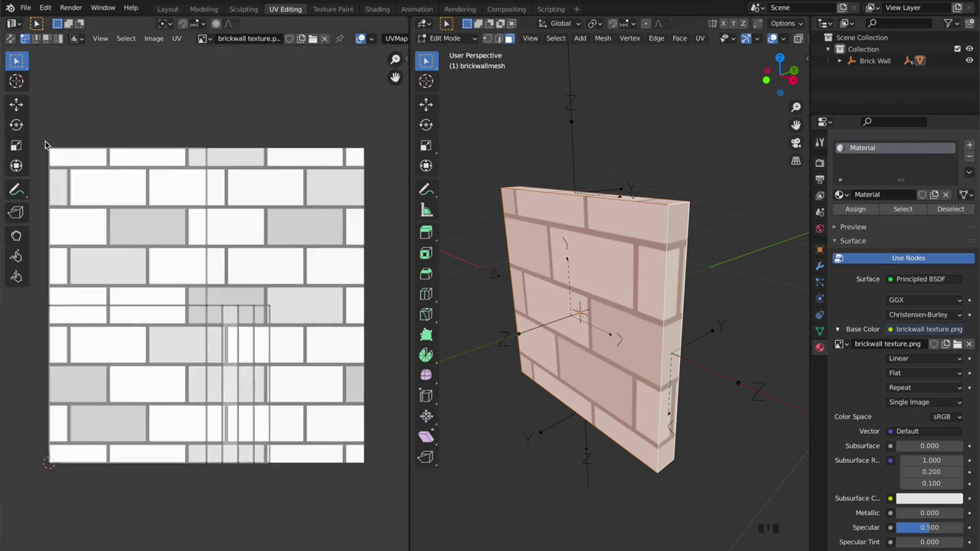
left_click_drag(43, 148, 213, 313)
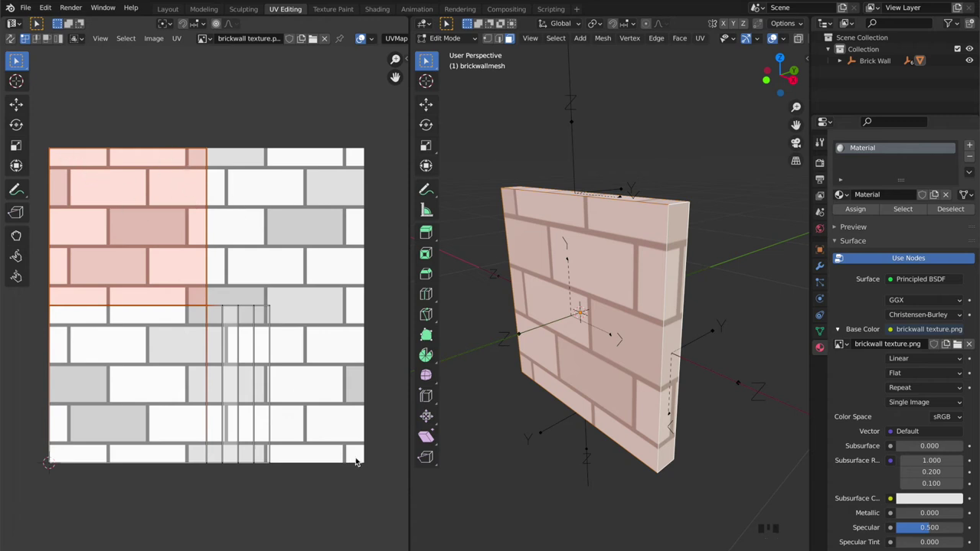
- Unwrap all faces of brickwallmesh again with Cube Projection, return to Object Mode and deselect everything
key("u")
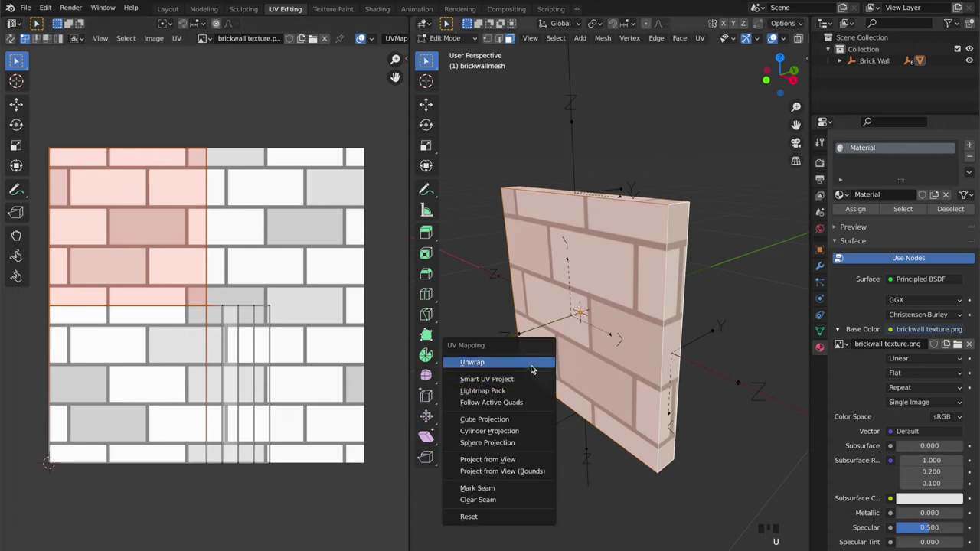
left_click(531, 365)
key("u")
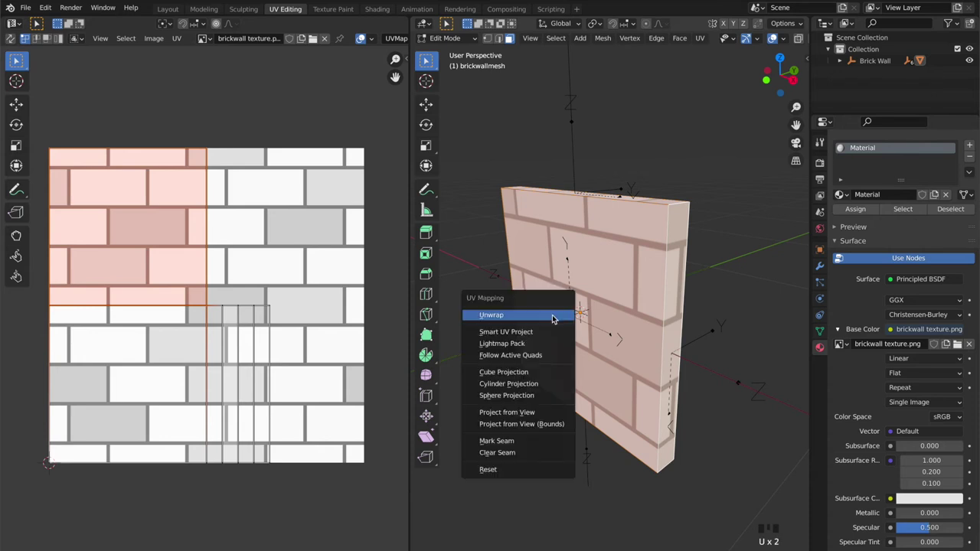
left_click(540, 373)
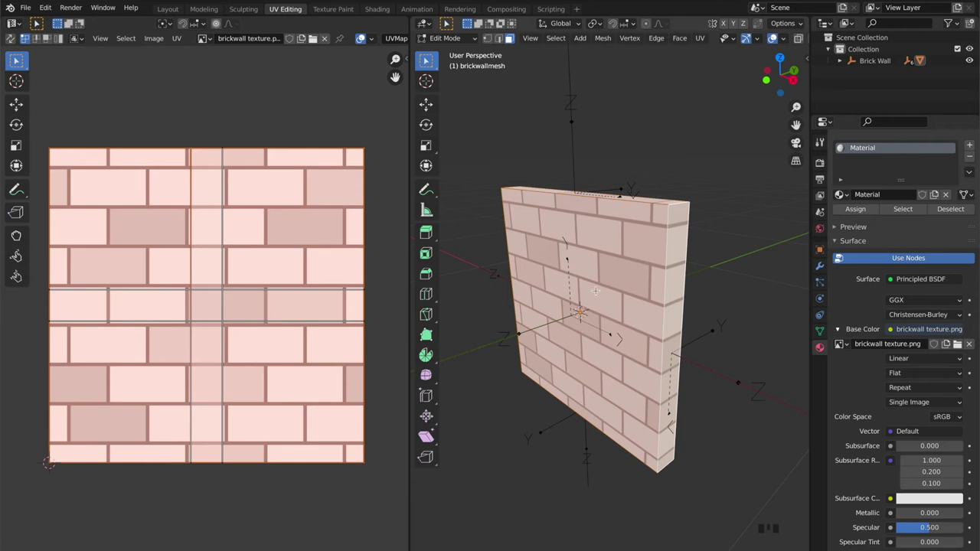
middle_click_drag(595, 291, 599, 301)
key("Tab")
key("alt+a")
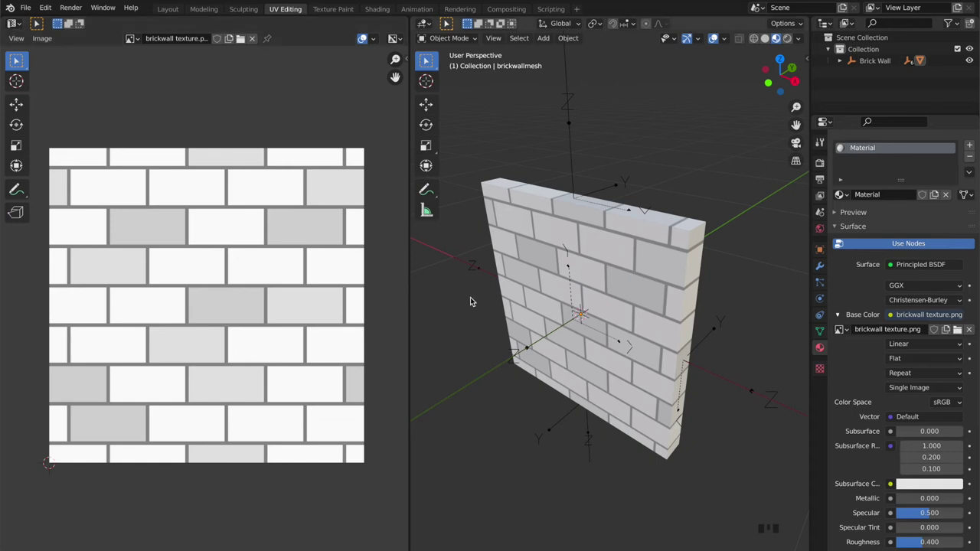
- Switch to the Layout workspace and display its 3D view in Material Preview shading
left_click(172, 11)
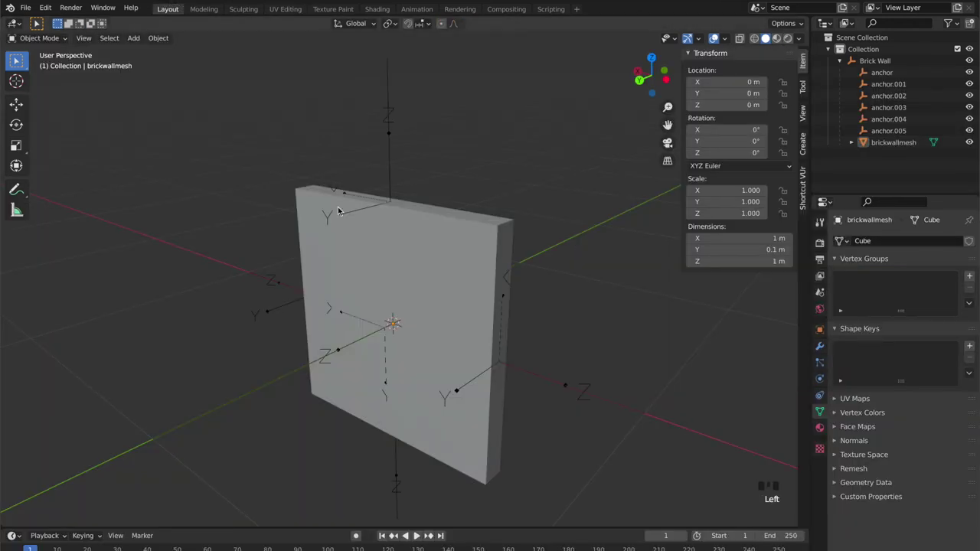
key("z")
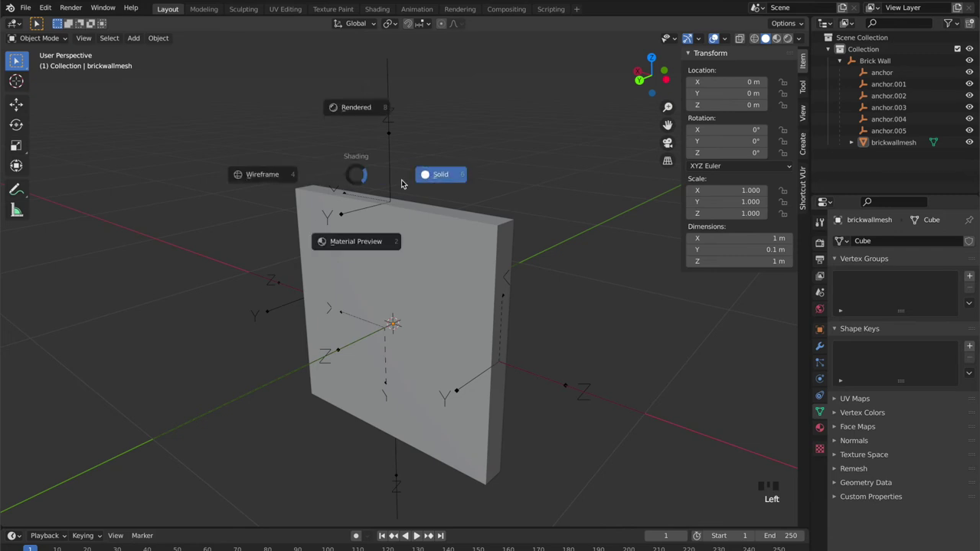
left_click(394, 242)
middle_click_drag(428, 201, 389, 198)
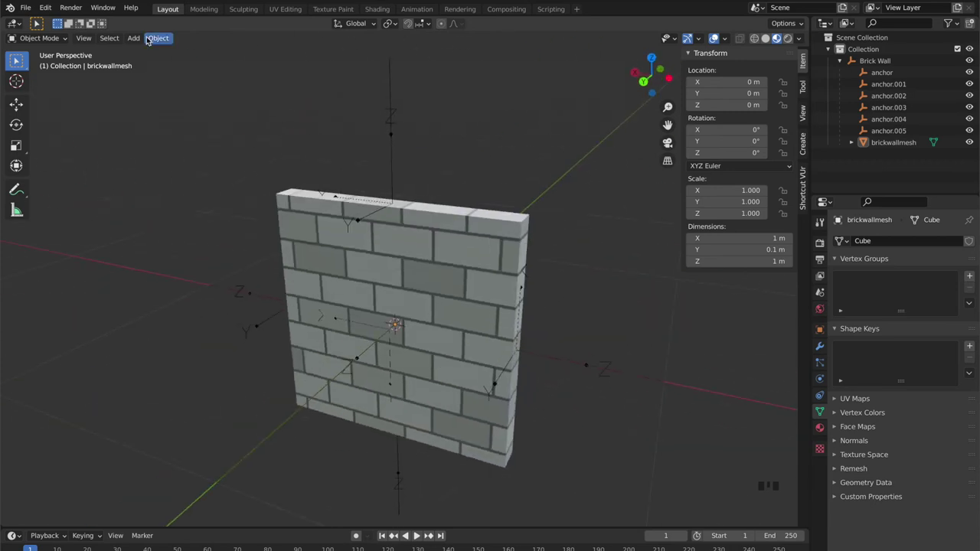
- Export the scene as glTF Embedded (.gltf) to brickwalltutorial.gltf in the Brick Wall Tutorial folder
left_click(27, 8)
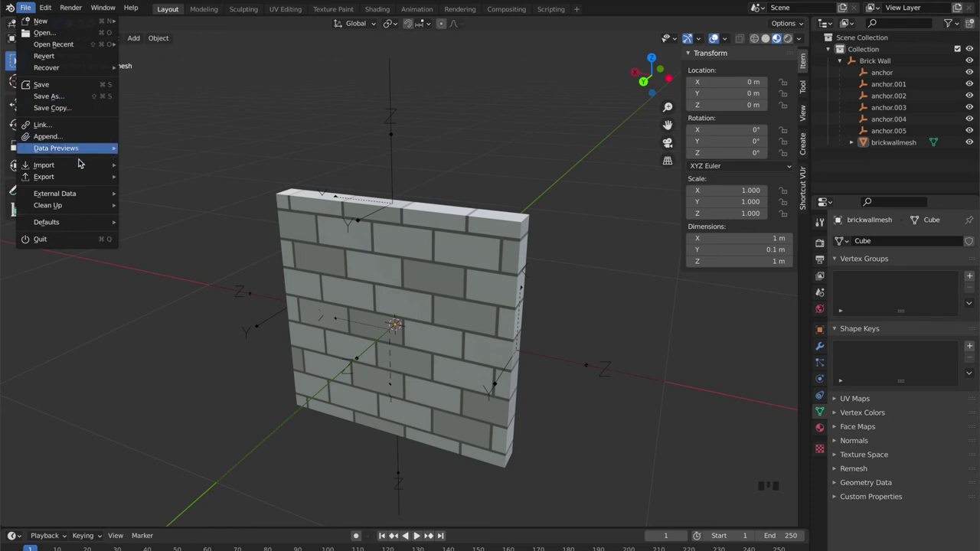
mouse_move(99, 178)
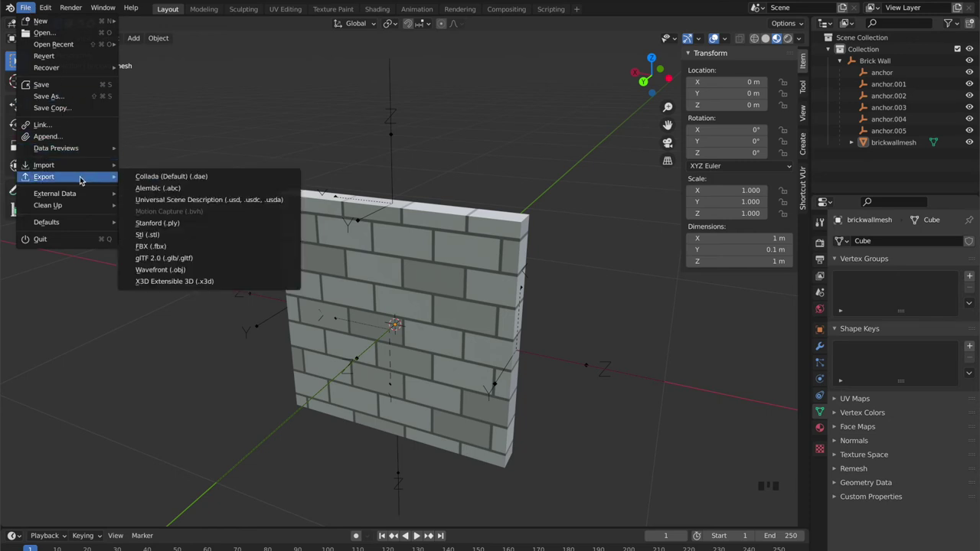
left_click(161, 261)
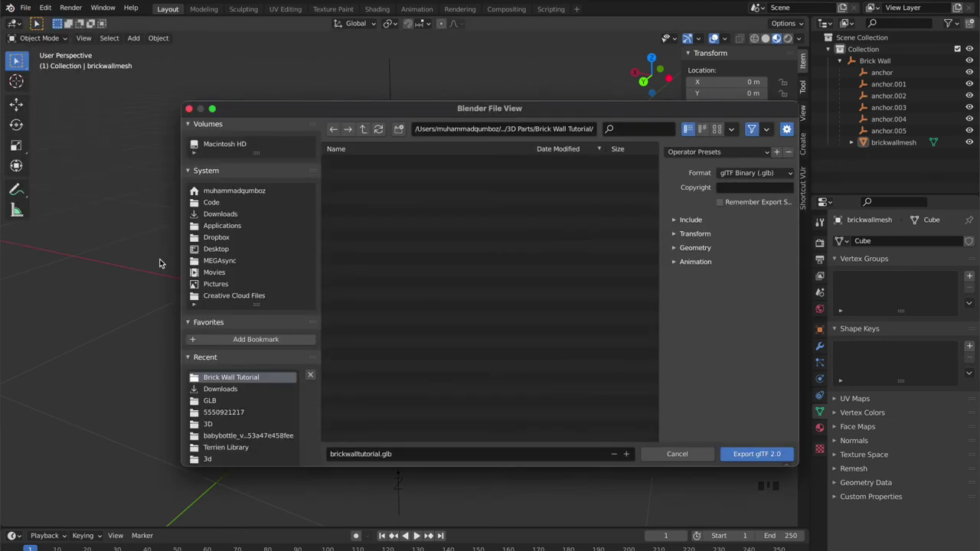
left_click(729, 174)
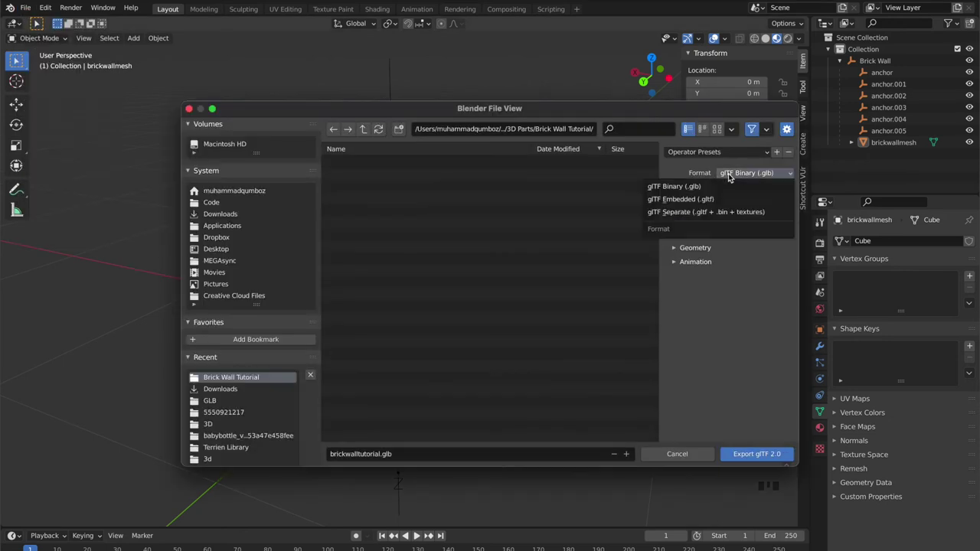
left_click(711, 200)
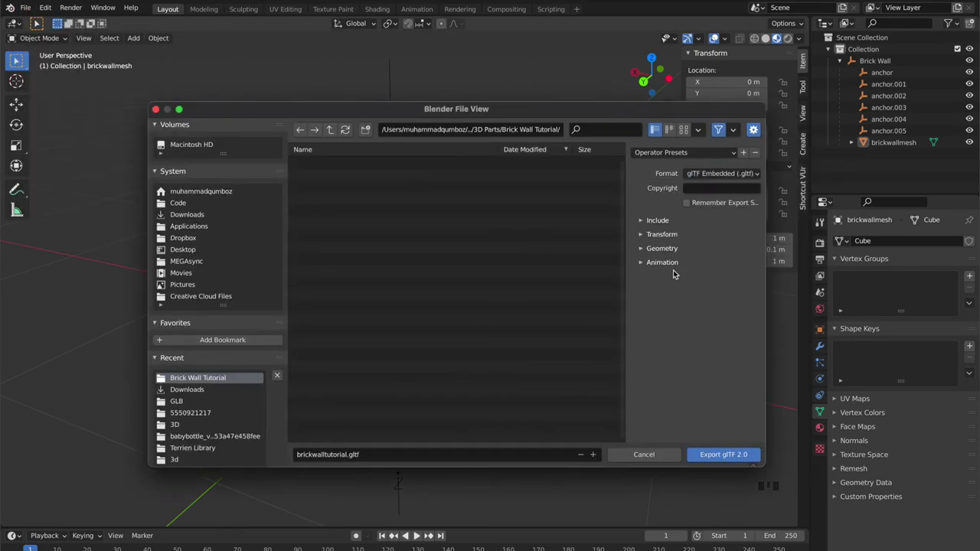
left_click(703, 457)
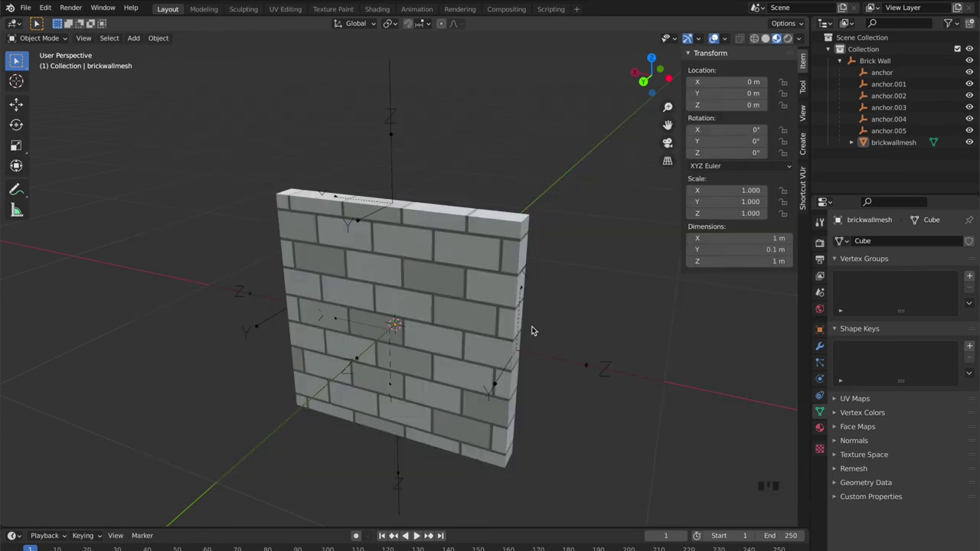
- Switch to Finder and select the exported brickwalltutorial.gltf in the Brick Wall Tutorial folder to check its details
key("super+Tab")
key("super+Tab")
key("super+Tab")
key("super+Tab")
key("super+Tab")
key("super+Tab")
key("super+Tab")
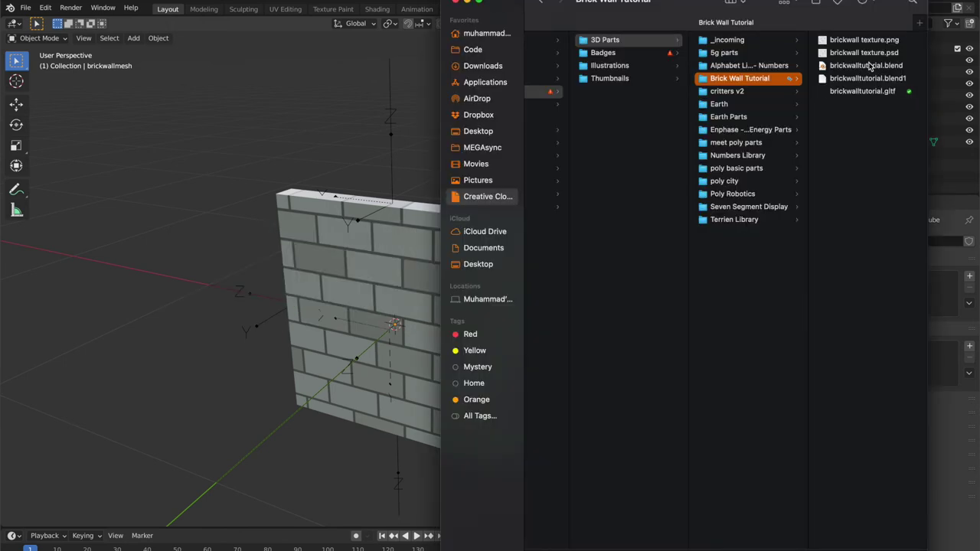
left_click(842, 94)
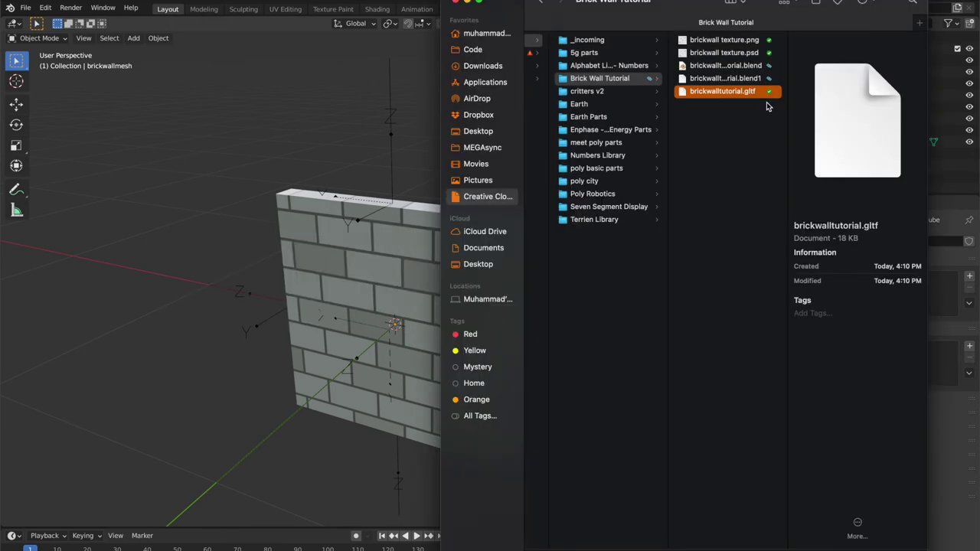
left_click(842, 241)
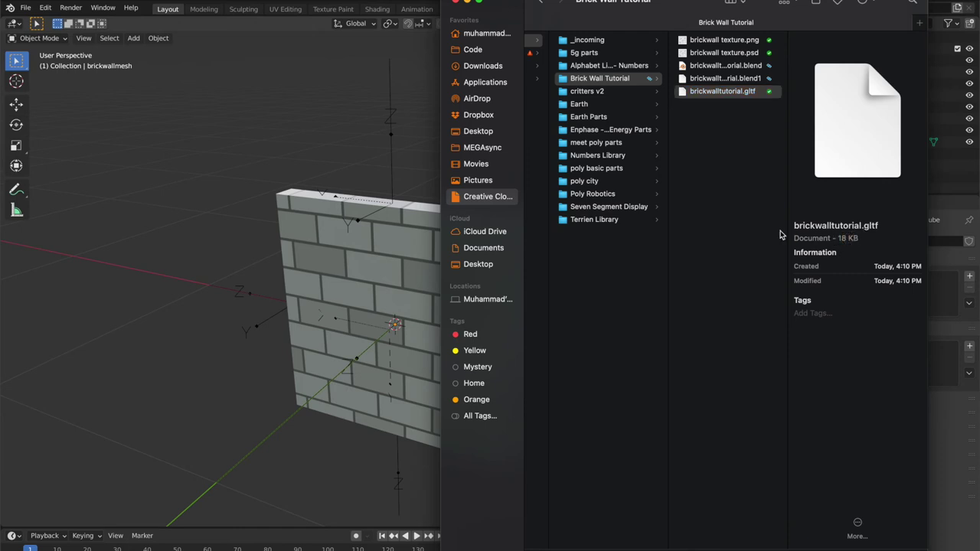
left_click(763, 96)
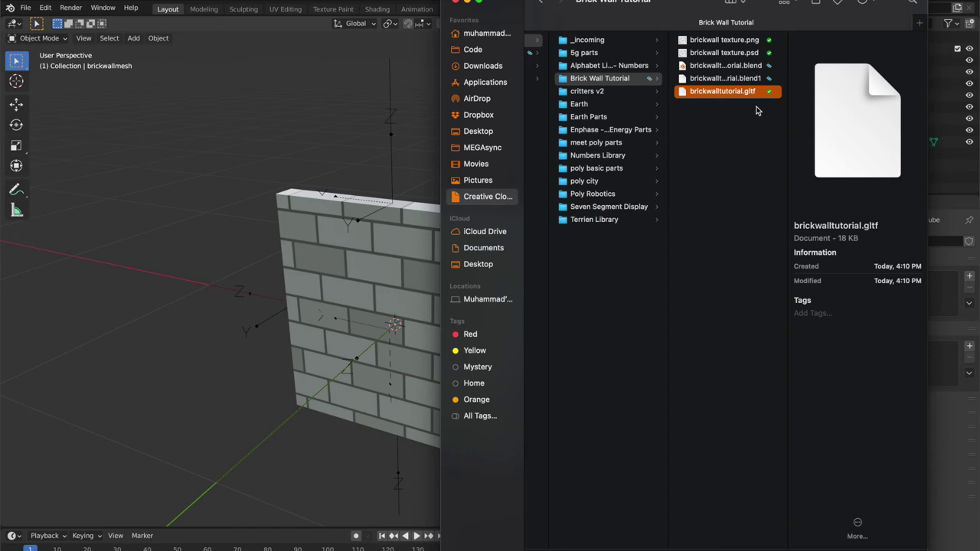
- Switch to Chrome, go to threejs.org and open the three.js editor with its empty scene seen at an angle
key("super+Tab")
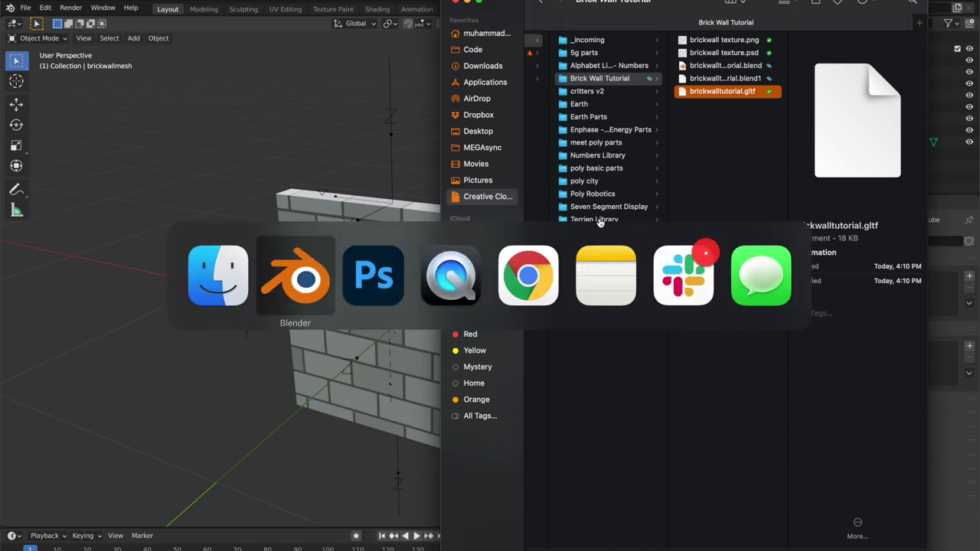
left_click(525, 281)
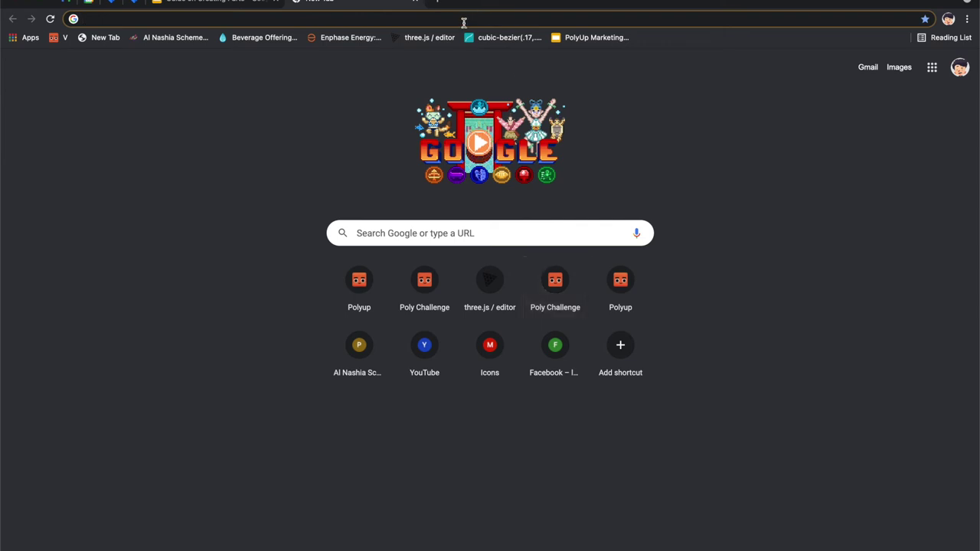
type("threejs.org")
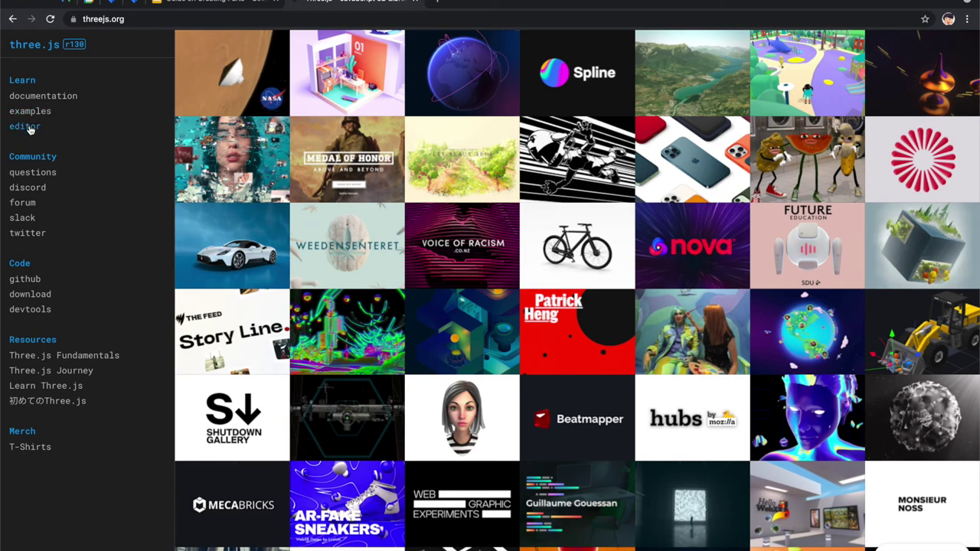
left_click(27, 128)
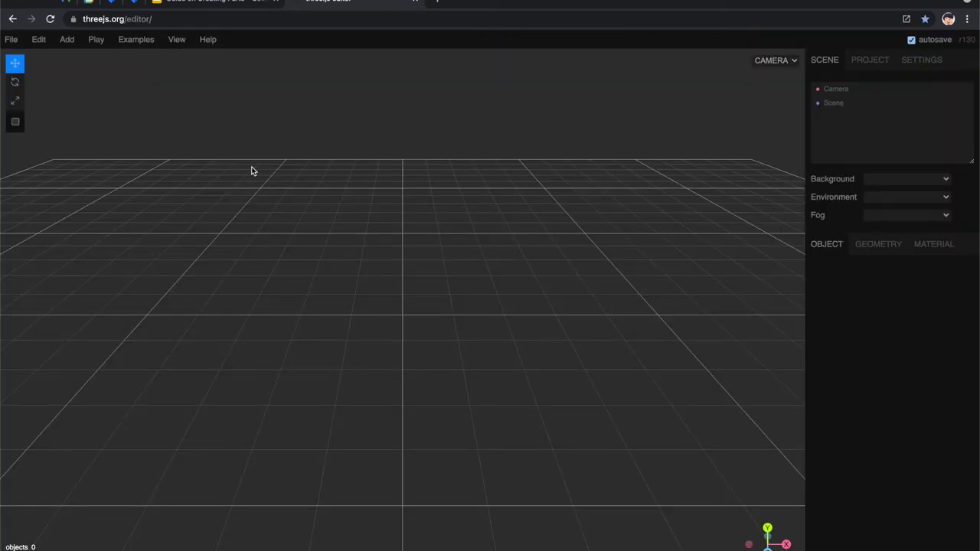
left_click_drag(251, 170, 235, 208)
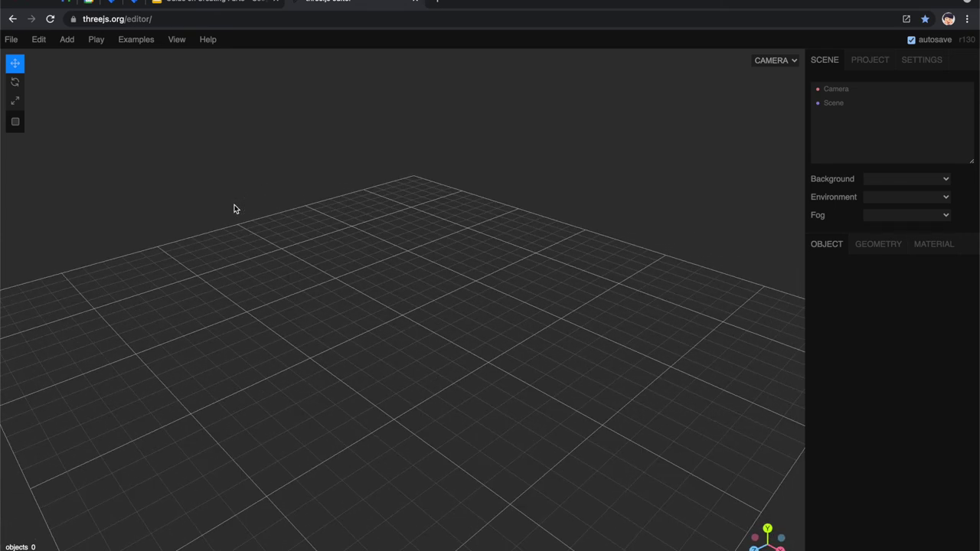
- Import brickwalltutorial.gltf from the Brick Wall Tutorial folder in Finder into the three.js editor scene in Chrome
scroll(236, 208, "up", 5)
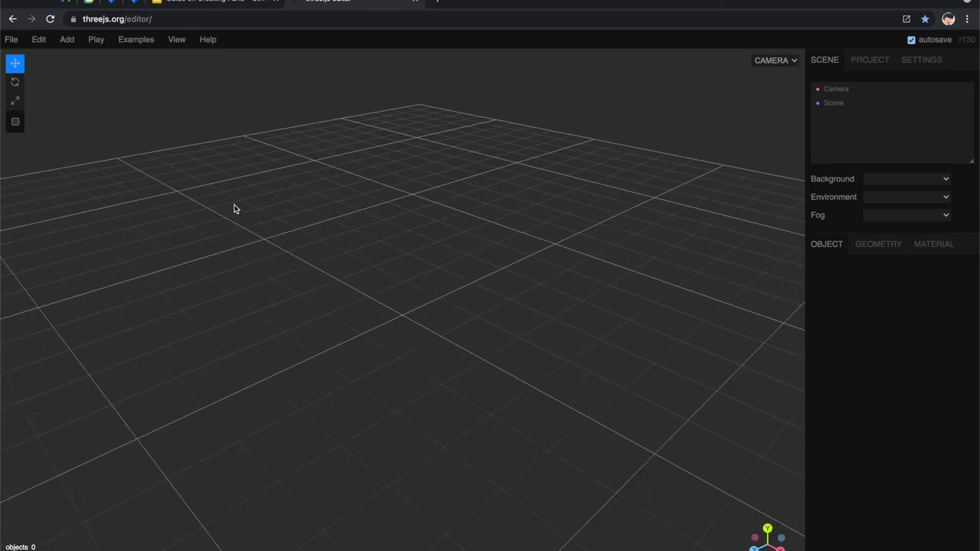
key("super+Tab")
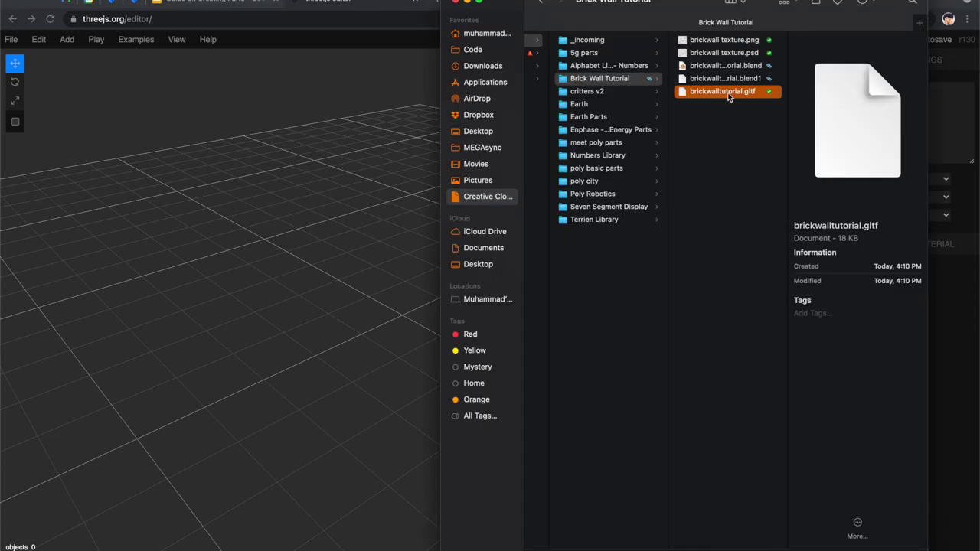
left_click_drag(728, 95, 373, 304)
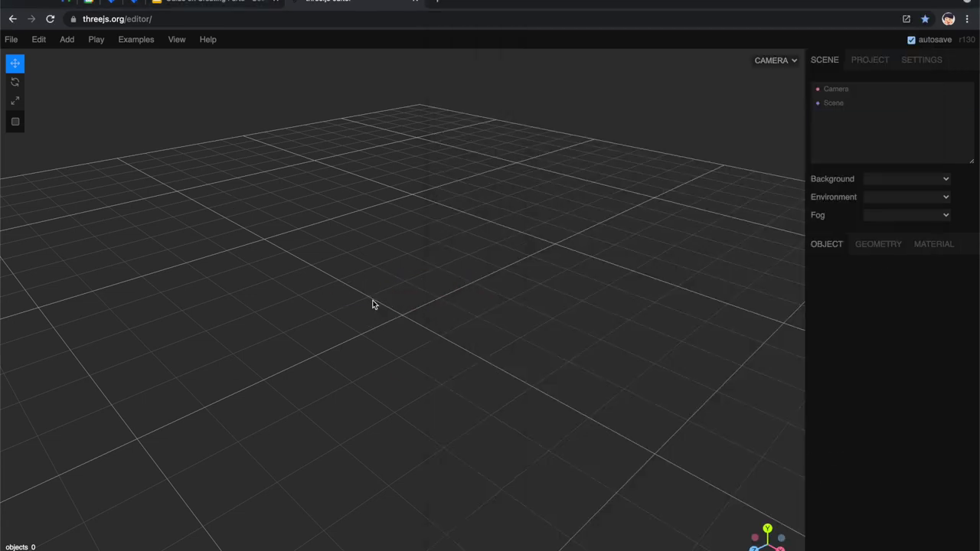
left_click(441, 353)
scroll(433, 338, "up", 5)
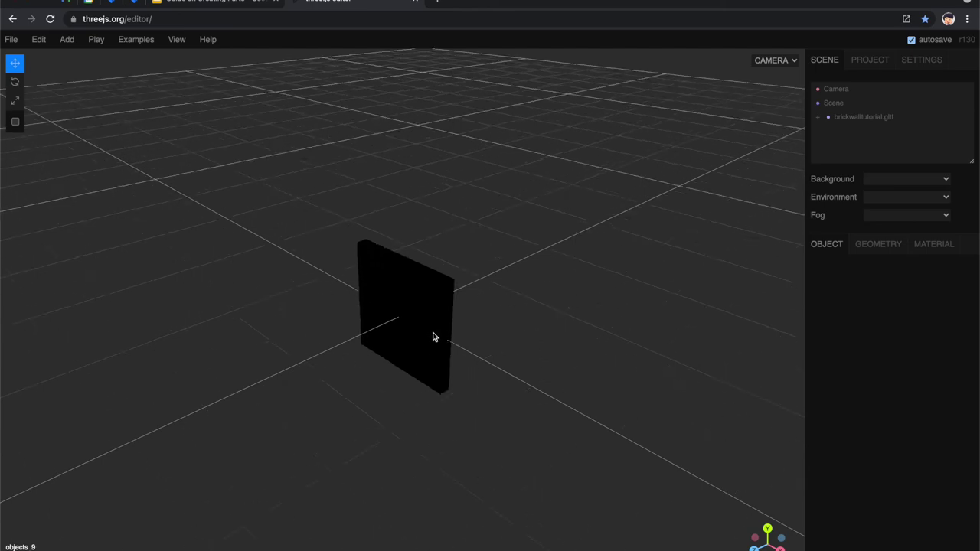
scroll(433, 338, "up", 5)
scroll(433, 339, "down", 5)
mouse_move(498, 329)
left_mouse_down()
mouse_move(354, 326)
mouse_move(379, 281)
mouse_move(495, 339)
left_mouse_up()
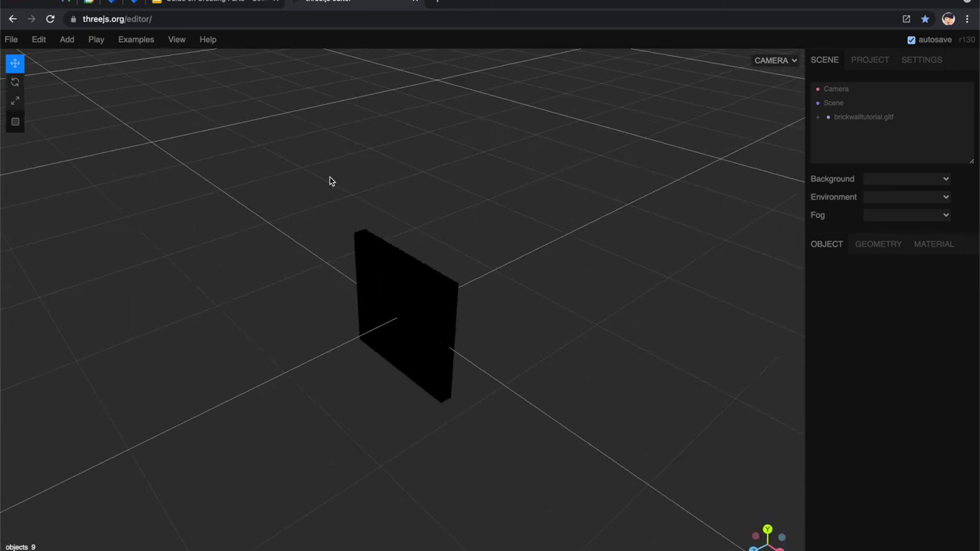
left_click_drag(330, 179, 337, 153)
- Add an AmbientLight and a DirectionalLight to the scene to illuminate the imported brick wall
mouse_move(67, 42)
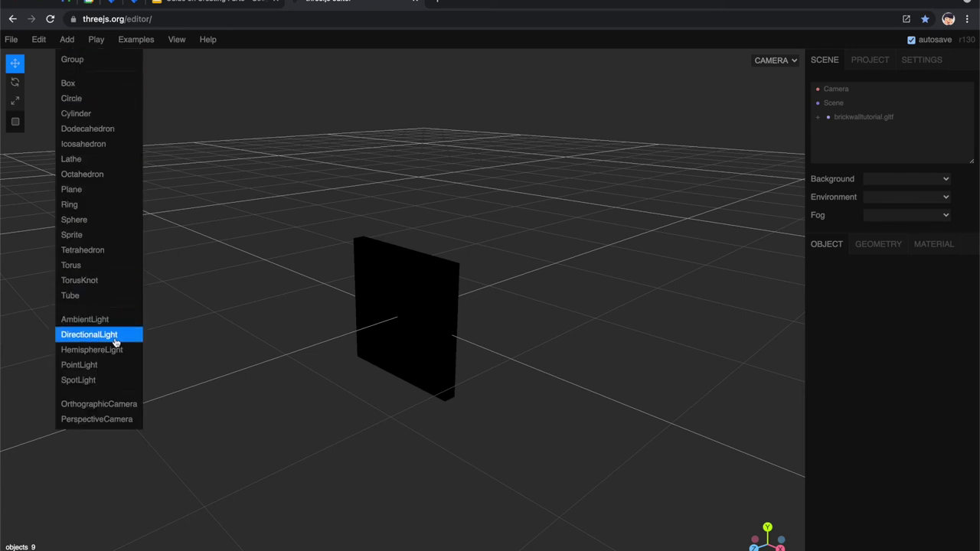
left_click(113, 322)
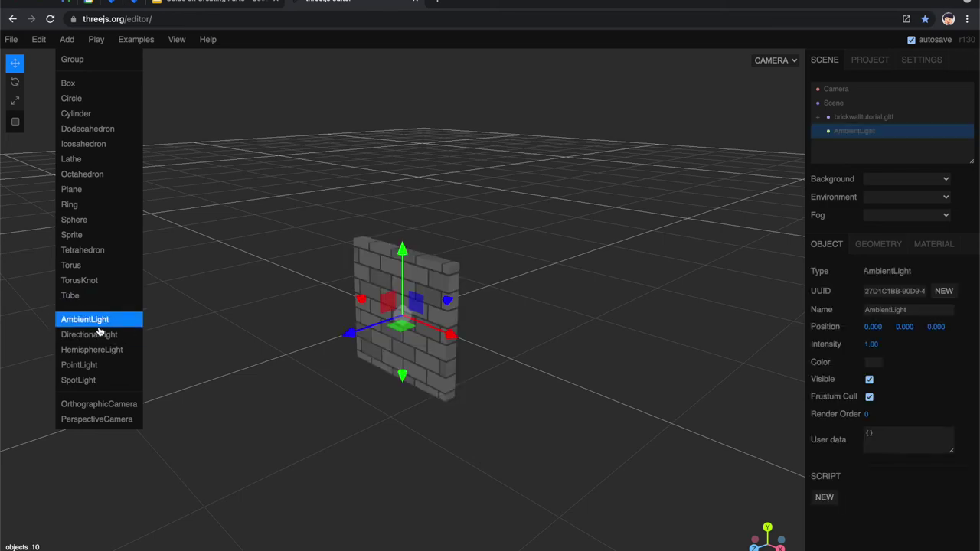
left_click(104, 336)
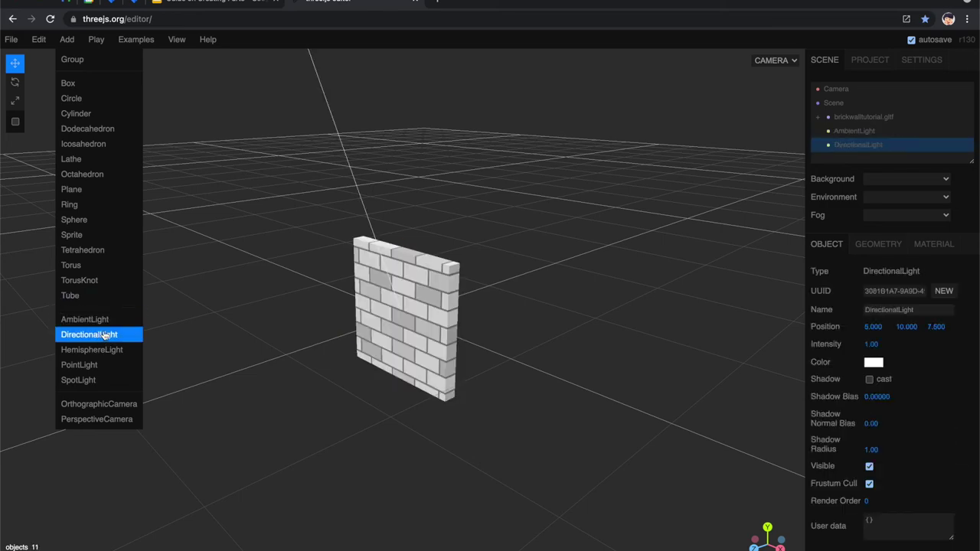
left_click(220, 294)
scroll(300, 284, "down", 3)
scroll(334, 290, "up", 5)
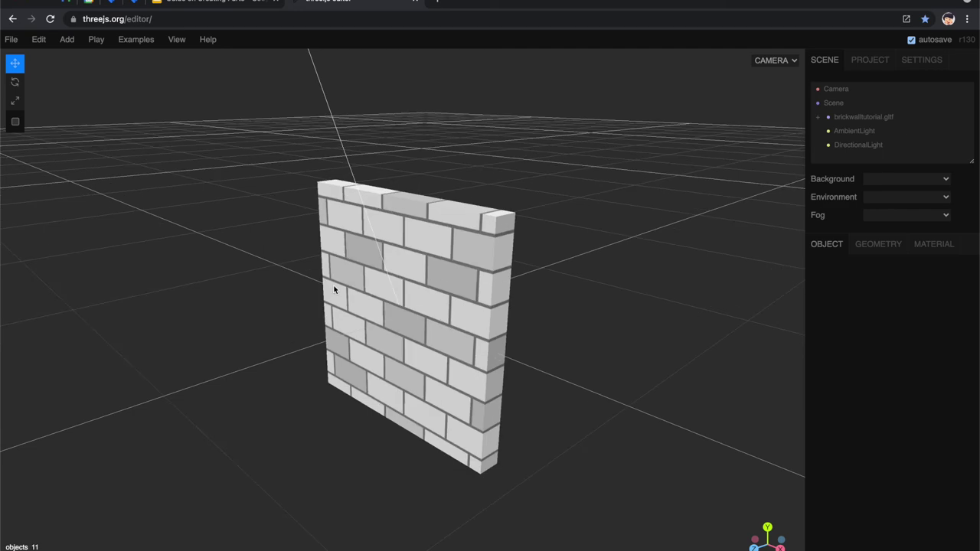
left_click_drag(333, 287, 400, 299)
- Rename the brick wall mesh inside the Brick_Wall group as colorable_brickwallmesh
double_click(401, 299)
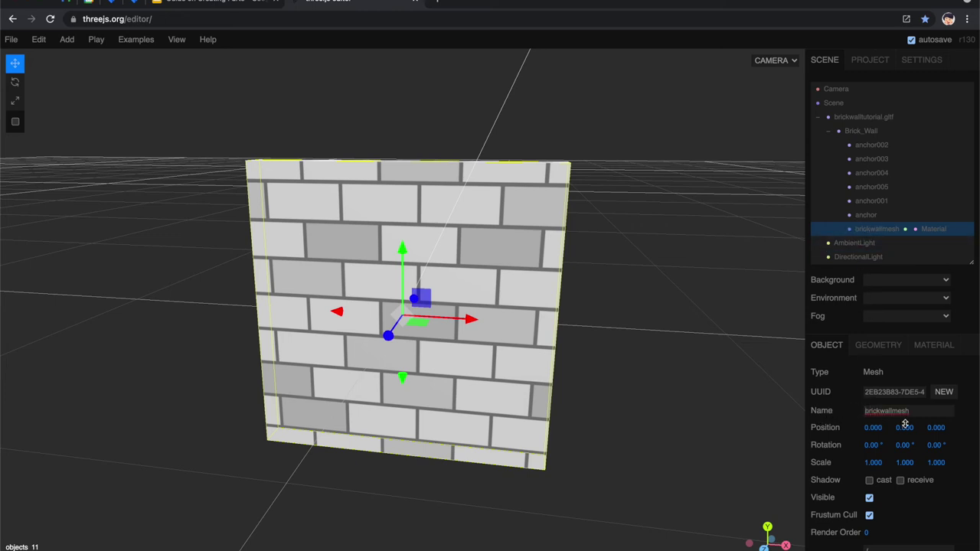
type("colorable_")
left_click_drag(889, 411, 952, 410)
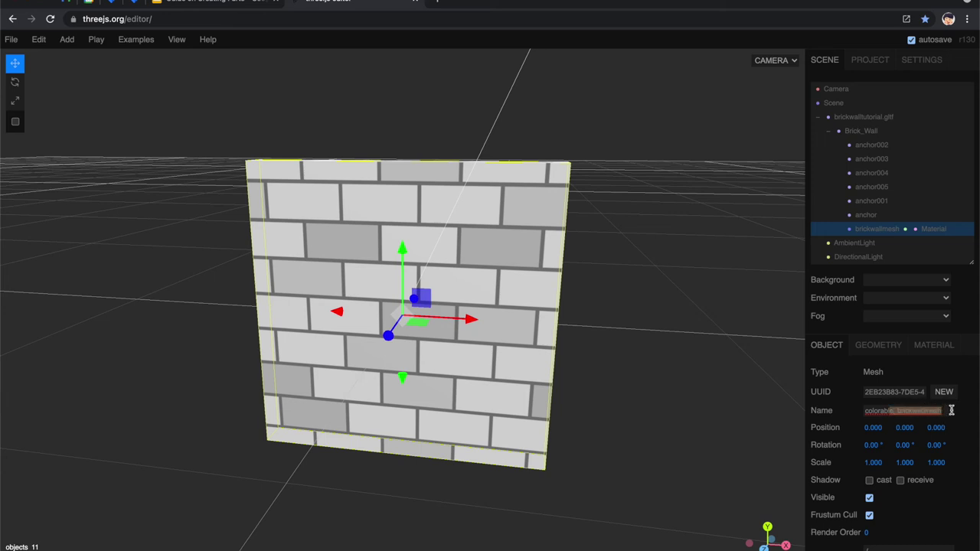
left_click(967, 417)
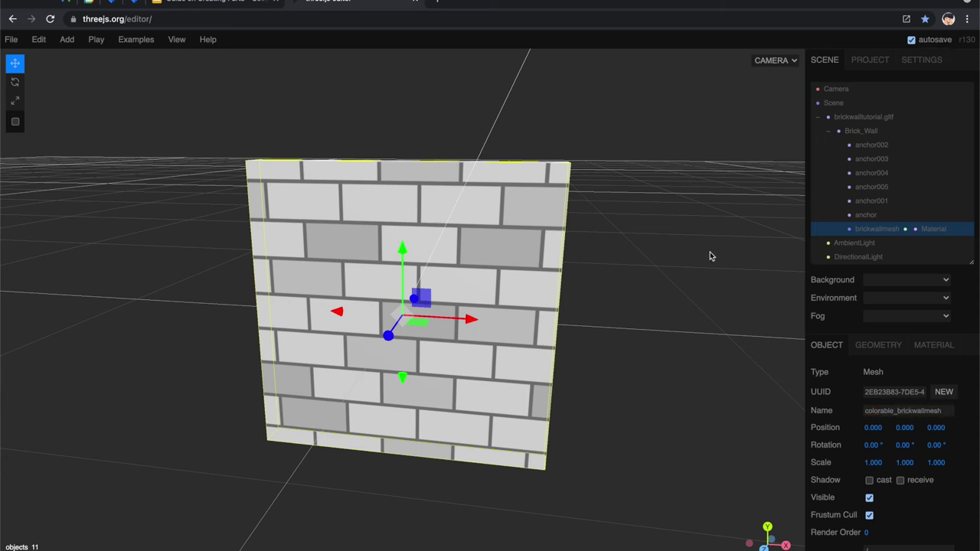
left_click(567, 293)
left_click(536, 283)
- Check the Brick_Wall group, its anchor object and the colorable_brickwallmesh object in the scene hierarchy
left_click(834, 133)
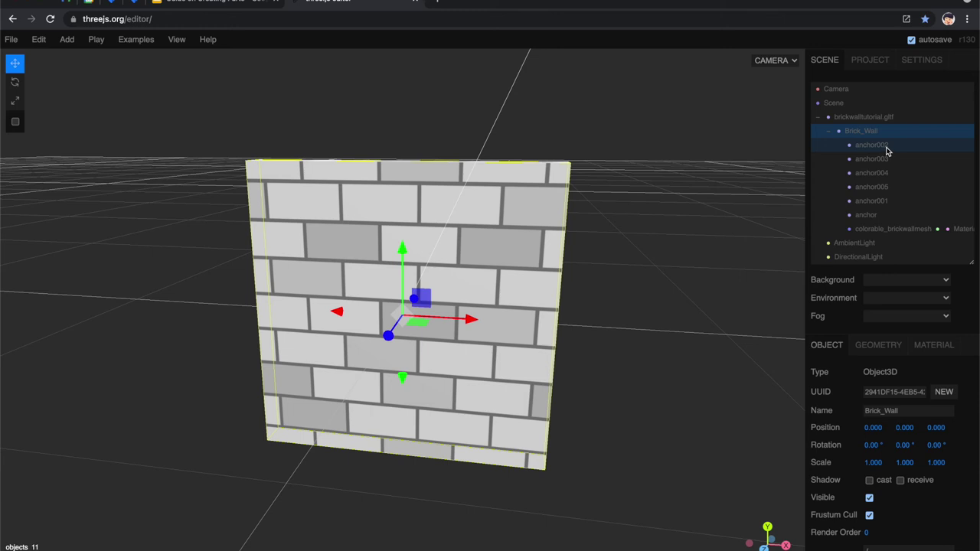
left_click(877, 216)
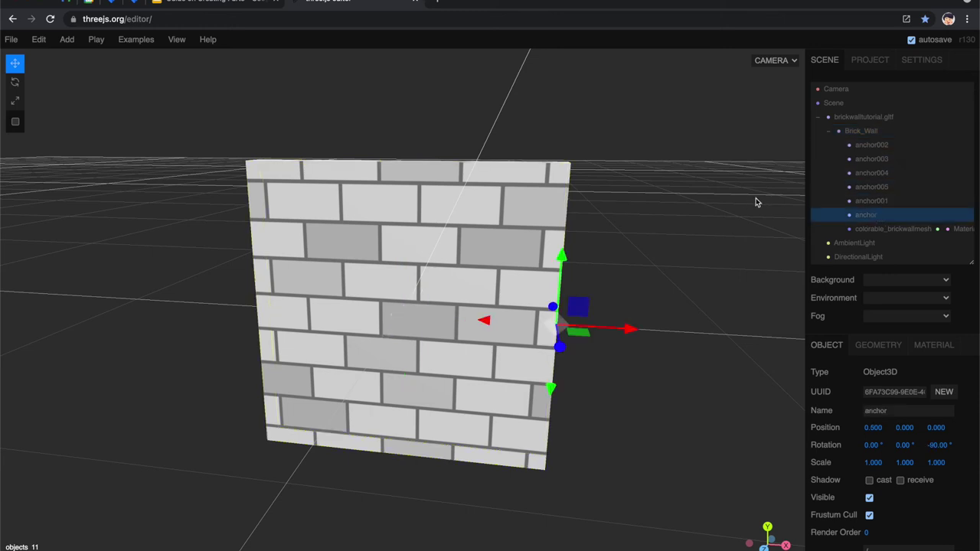
left_click(864, 229)
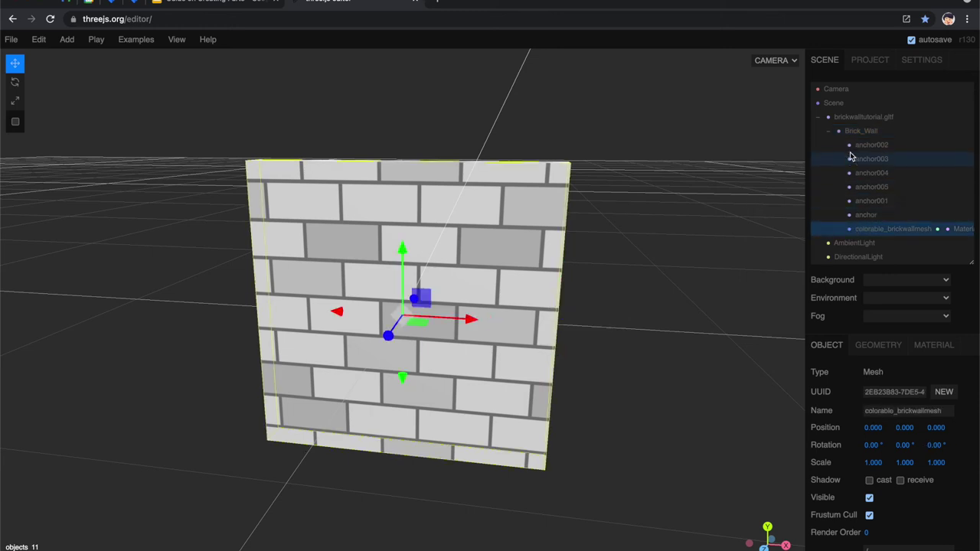
scroll(514, 302, "down", 5)
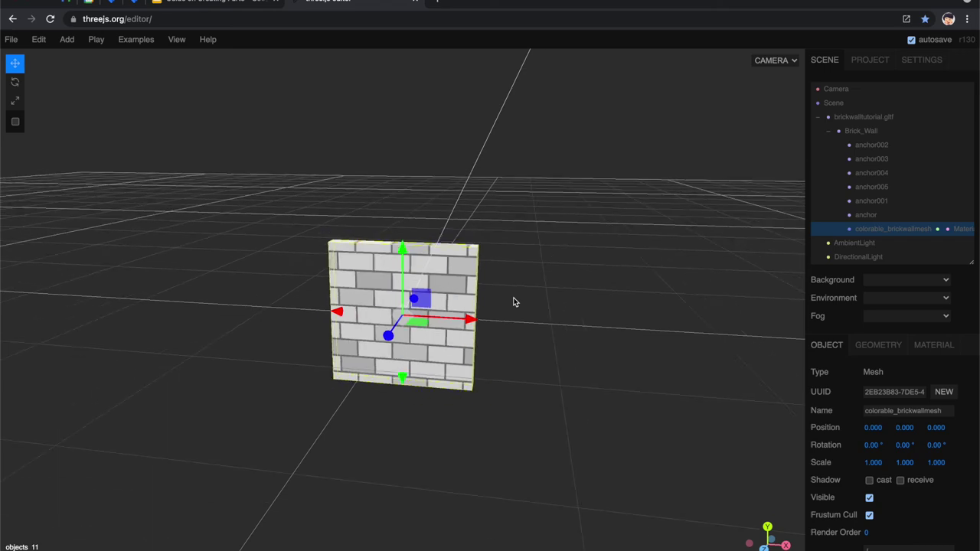
scroll(514, 301, "up", 5)
left_click_drag(564, 298, 513, 301)
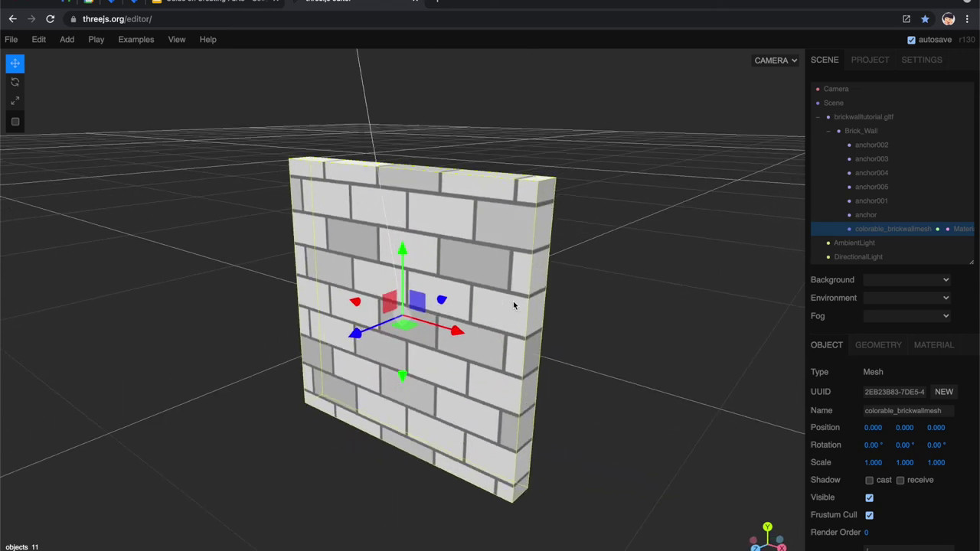
- Change the wall mesh's material type to MeshToonMaterial and enable its existing brick texture map
left_click(933, 345)
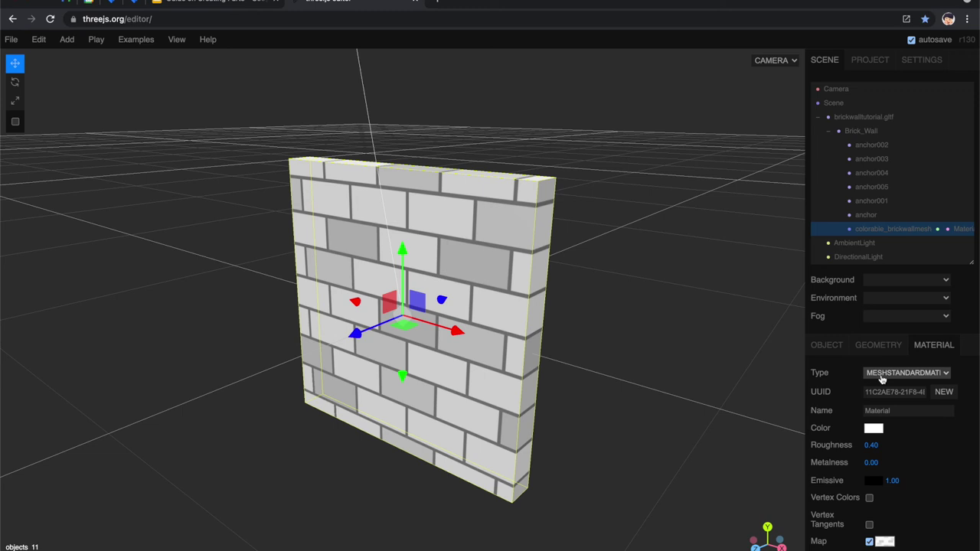
left_click(881, 376)
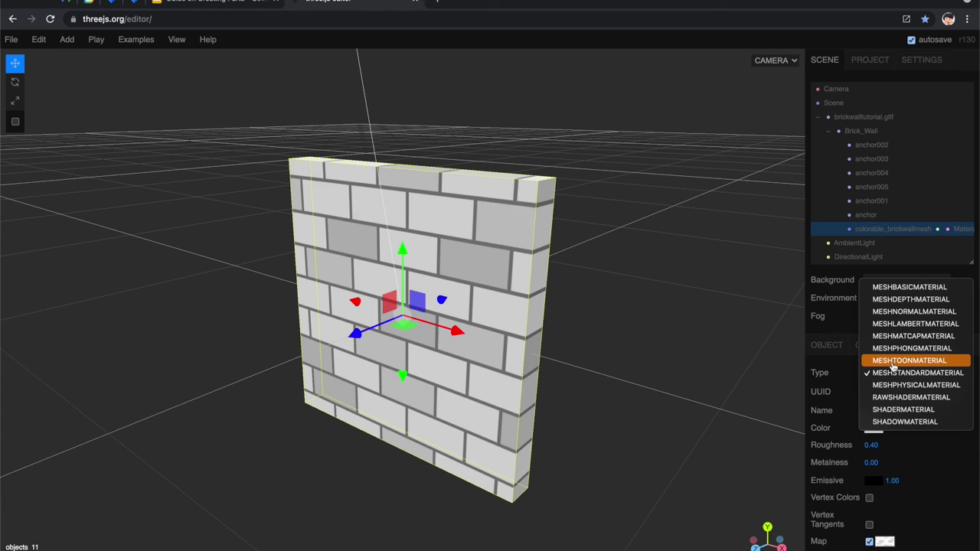
left_click(892, 366)
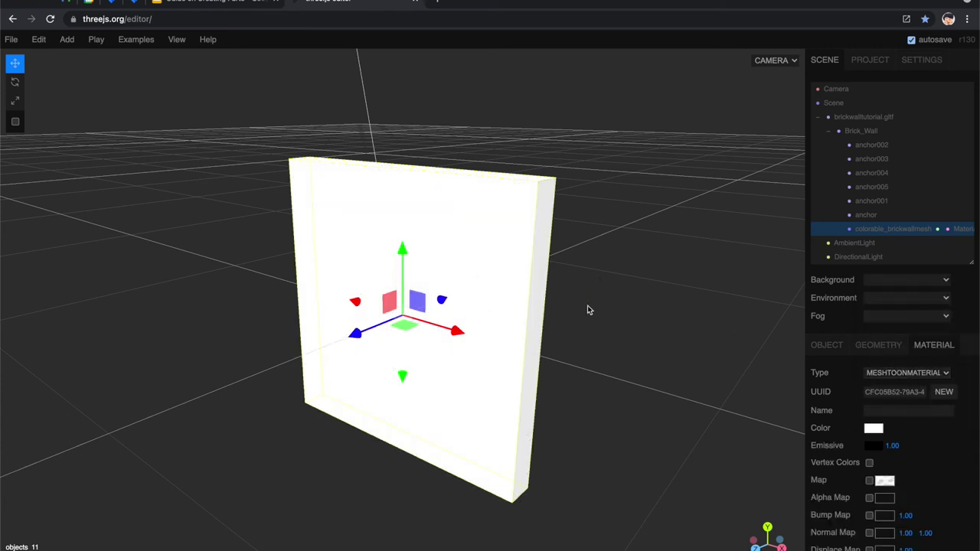
left_click_drag(681, 295, 648, 278)
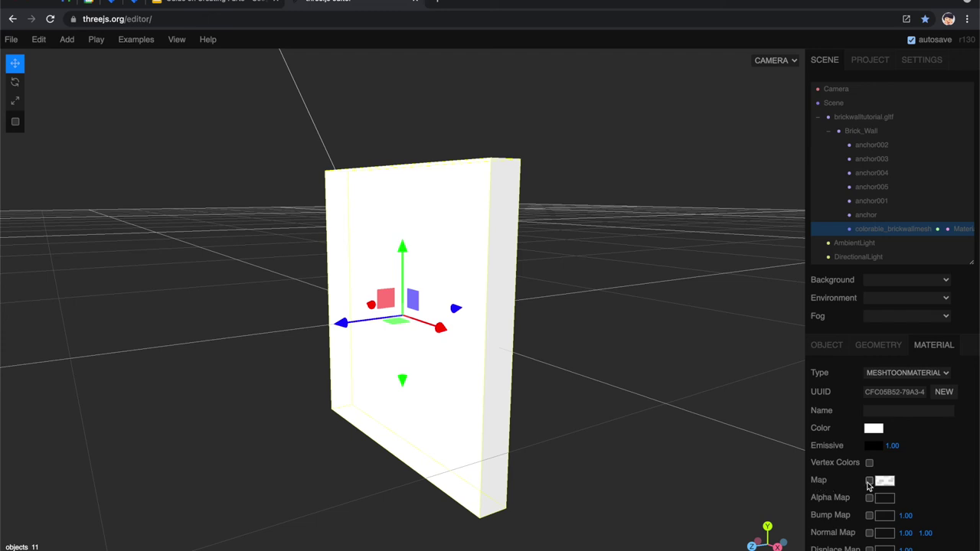
left_click(869, 482)
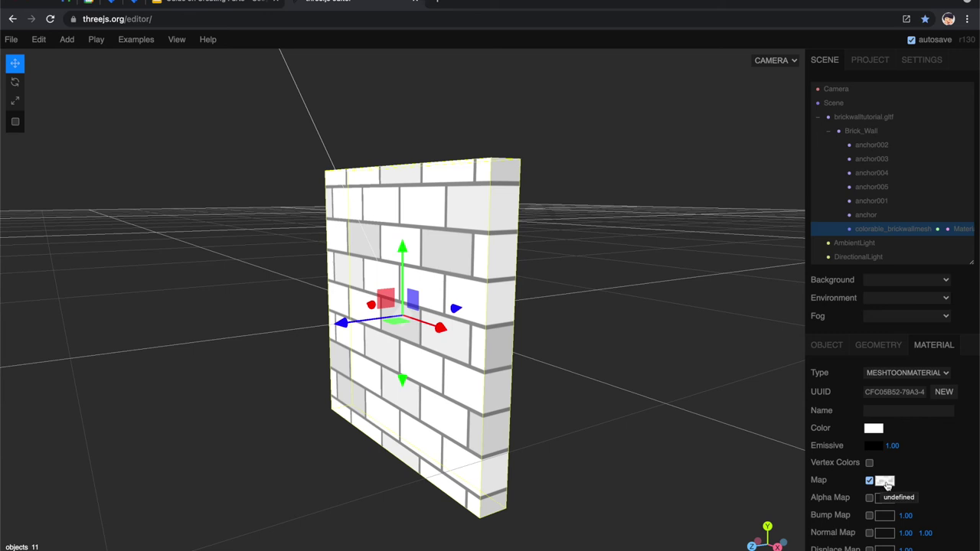
left_click(886, 484)
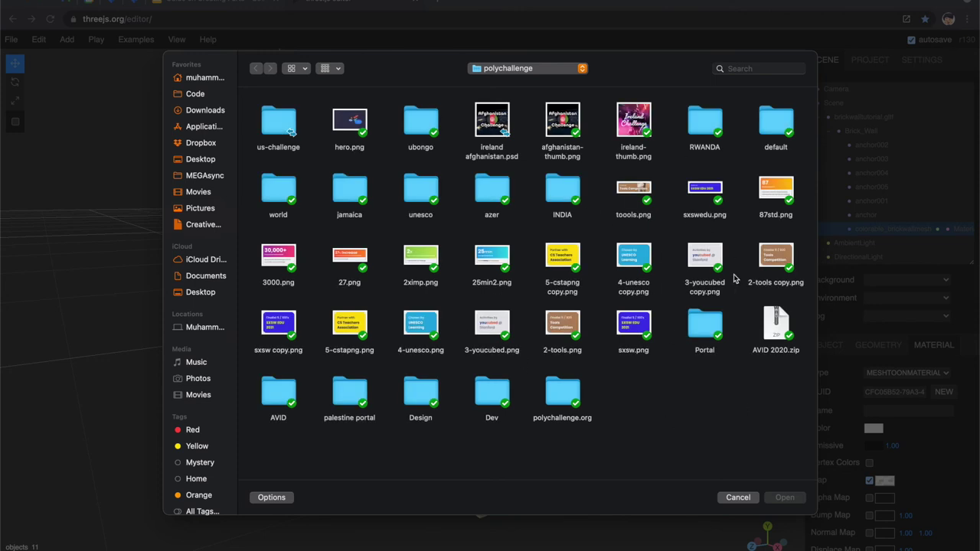
key("Escape")
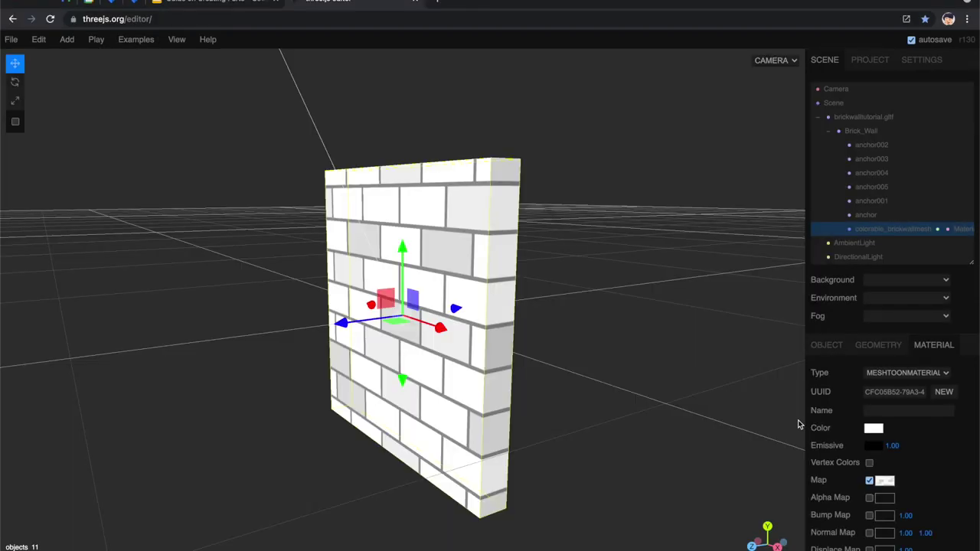
- Set the wall material's color to a dark reddish brown, RGB 54, 25, 13
left_click(873, 429)
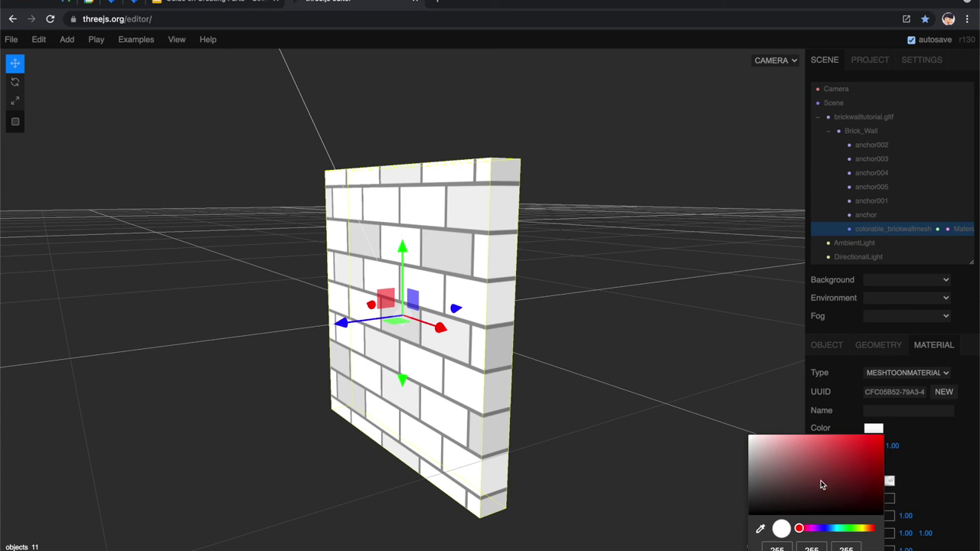
left_click(866, 528)
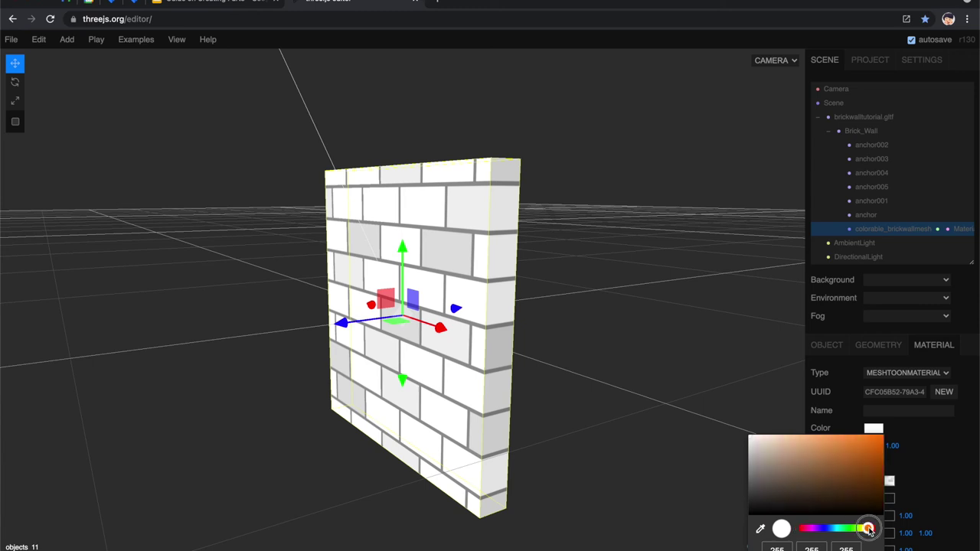
left_click(854, 475)
left_click_drag(866, 487, 851, 497)
left_click(834, 530)
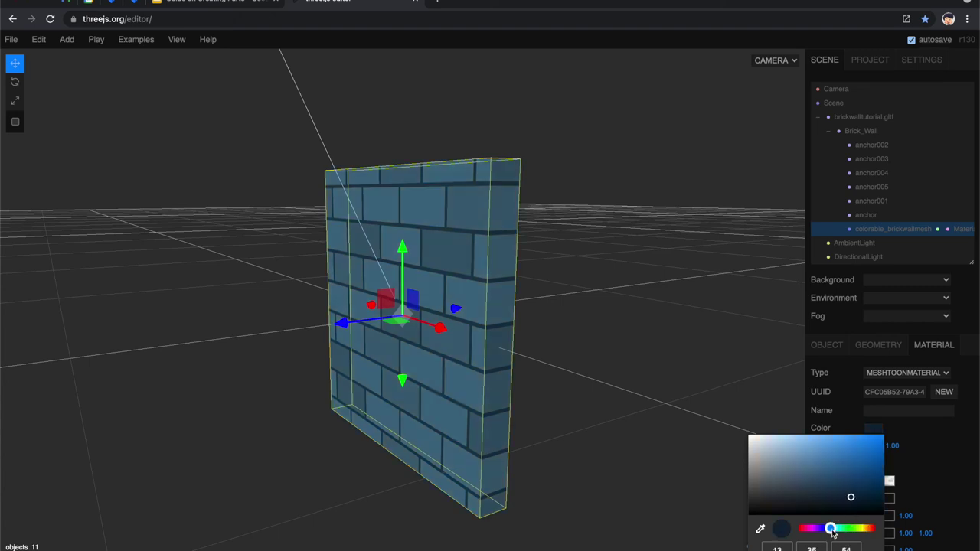
left_click_drag(860, 534, 871, 529)
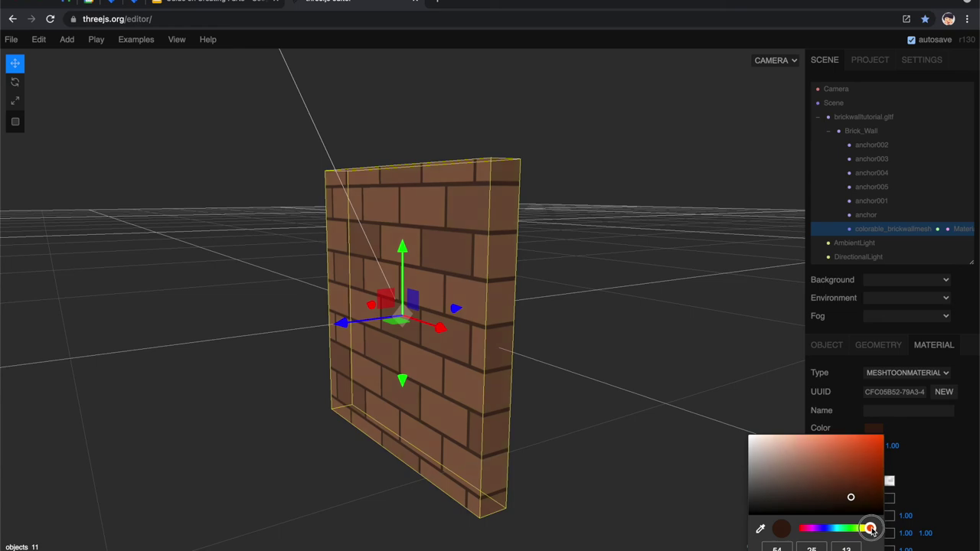
left_click(639, 411)
scroll(637, 409, "down", 5)
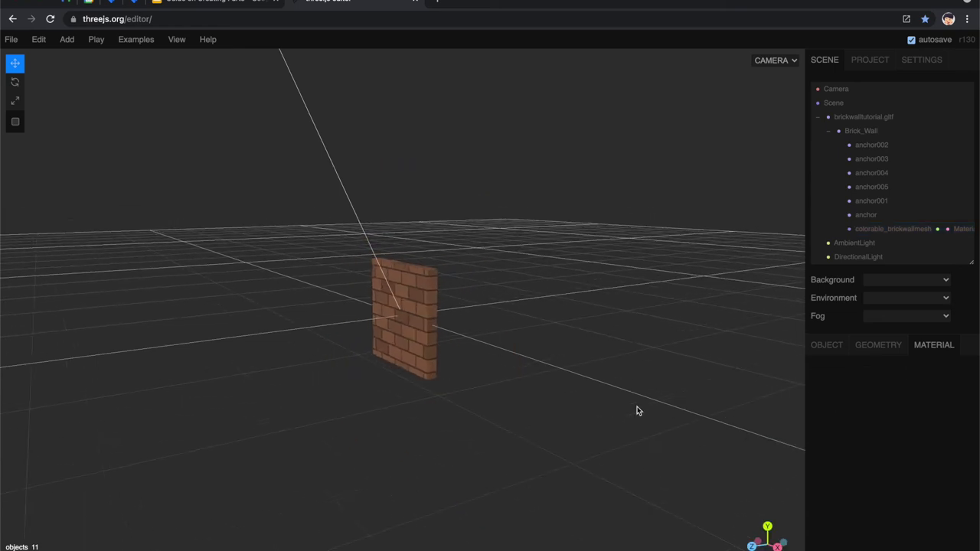
scroll(636, 409, "up", 5)
left_click(578, 370)
left_click_drag(578, 370, 604, 404)
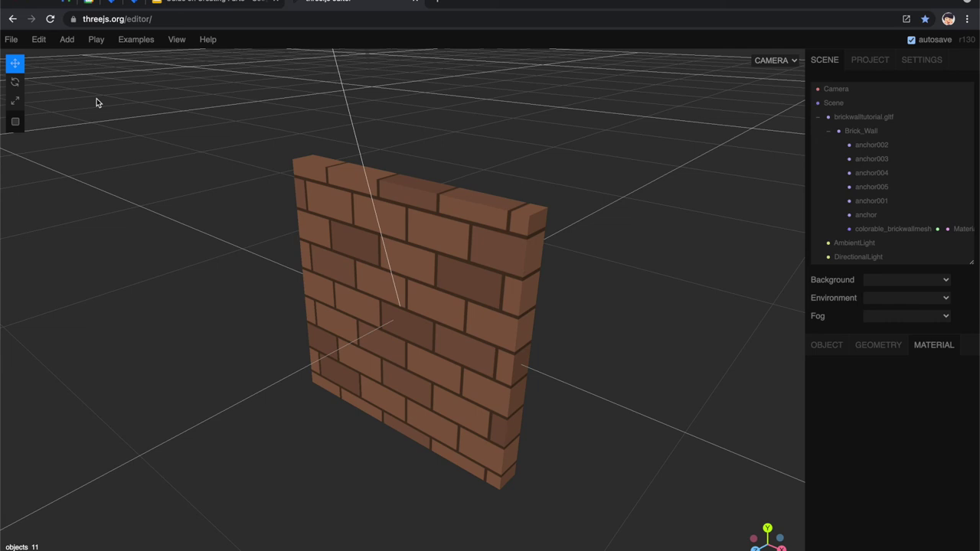
- Add a cylinder to the scene and set its top radius to 0 to form a cone
mouse_move(67, 43)
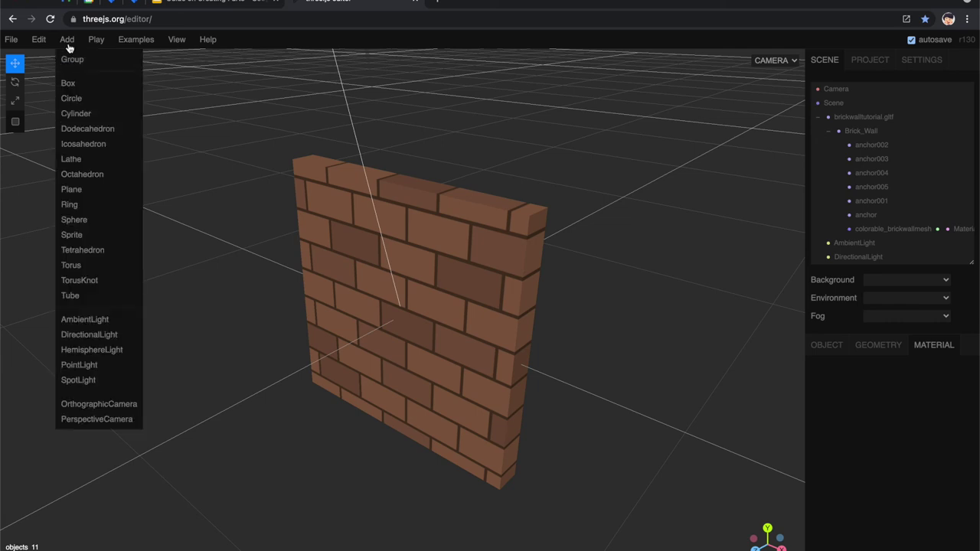
left_click(76, 113)
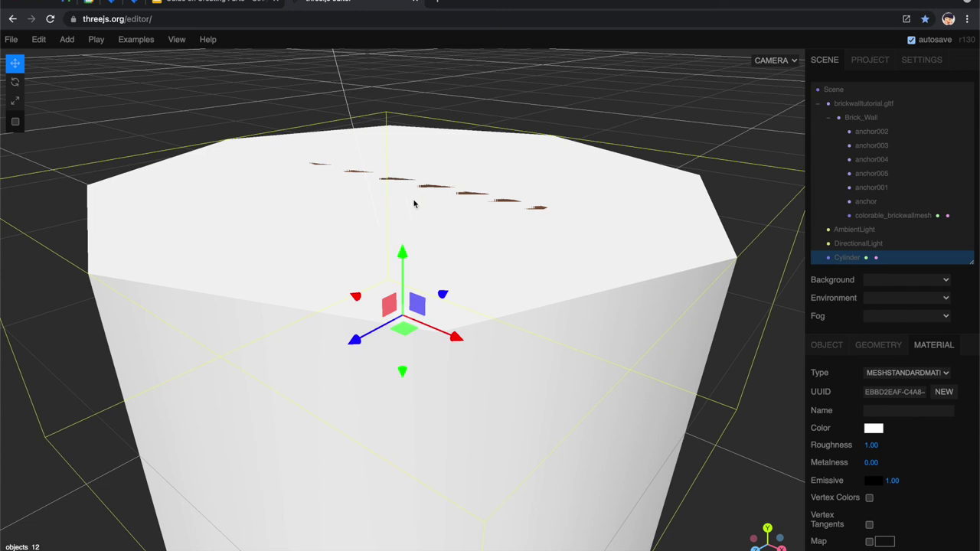
scroll(414, 204, "down", 5)
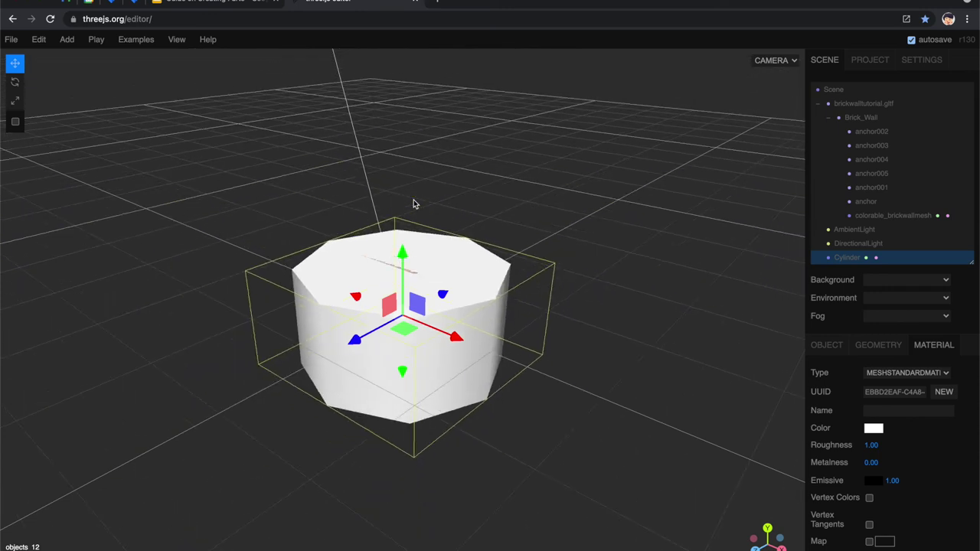
left_click(880, 347)
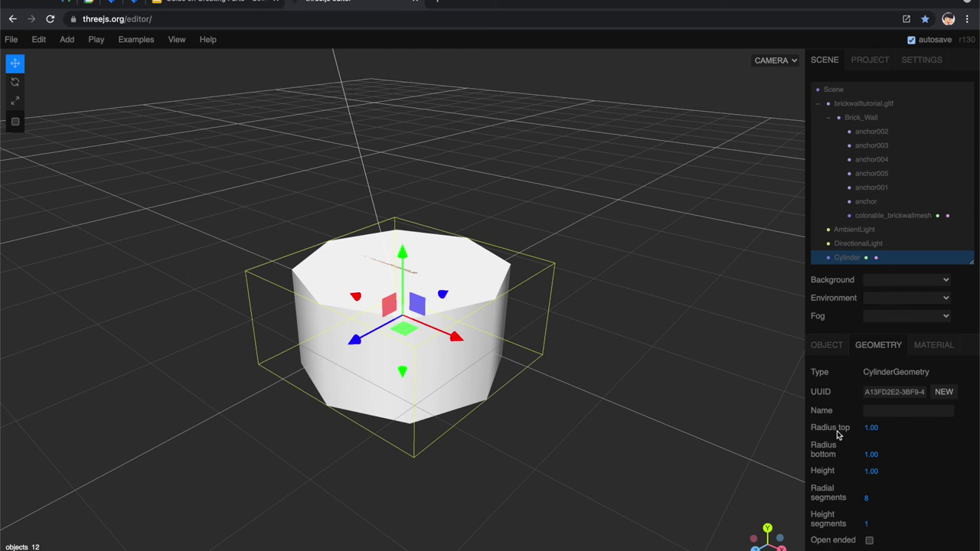
left_click(873, 430)
type("0")
key("Return")
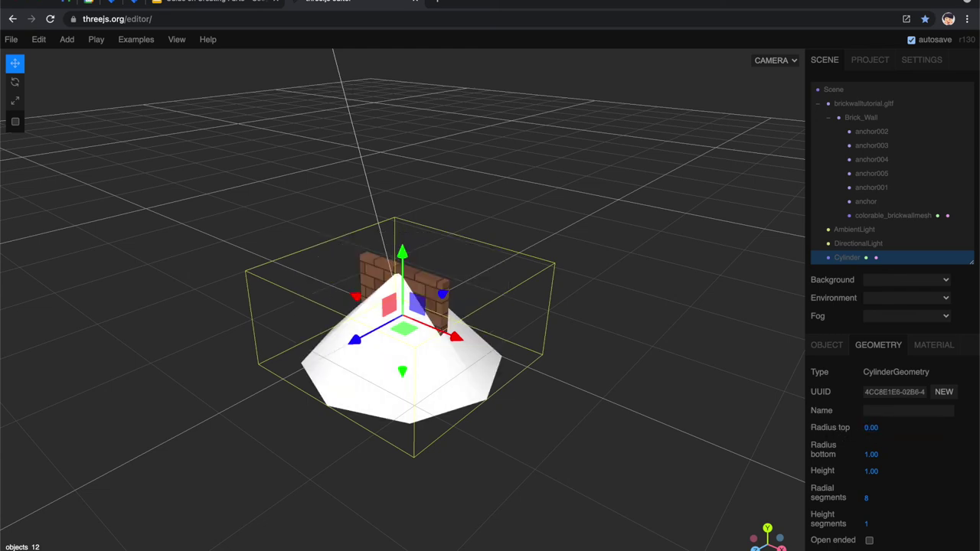
- Set the cone's bottom radius to 0.25
scroll(525, 404, "up", 10)
scroll(522, 403, "down", 3)
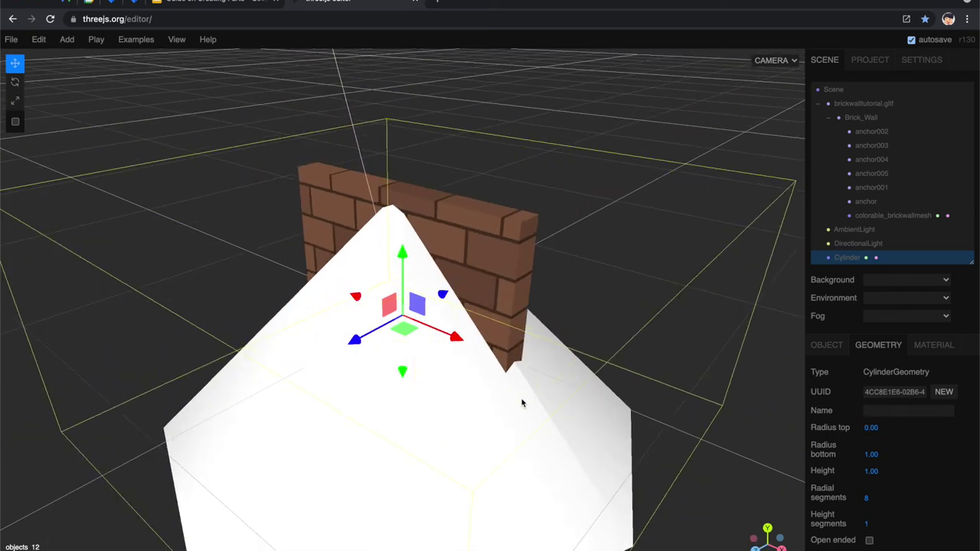
left_click(869, 453)
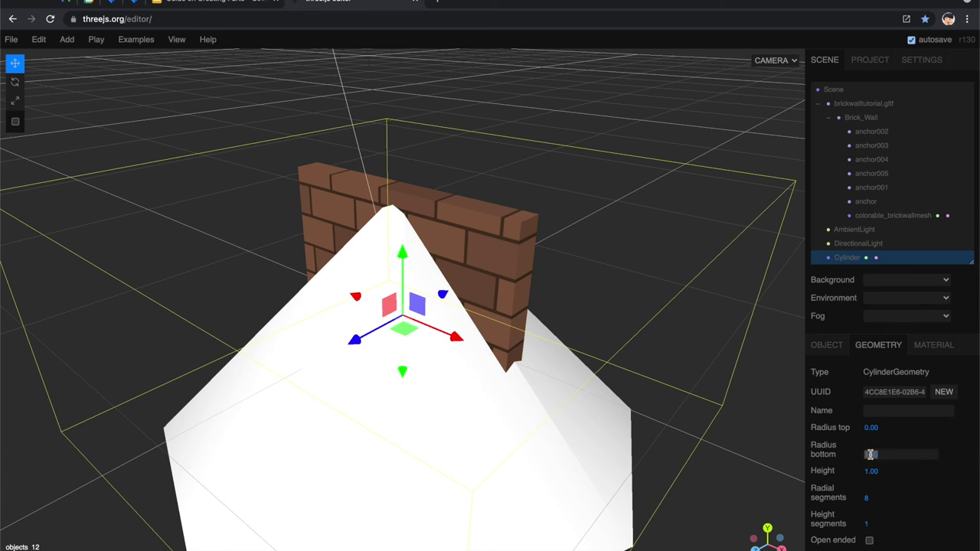
type("25")
key("Return")
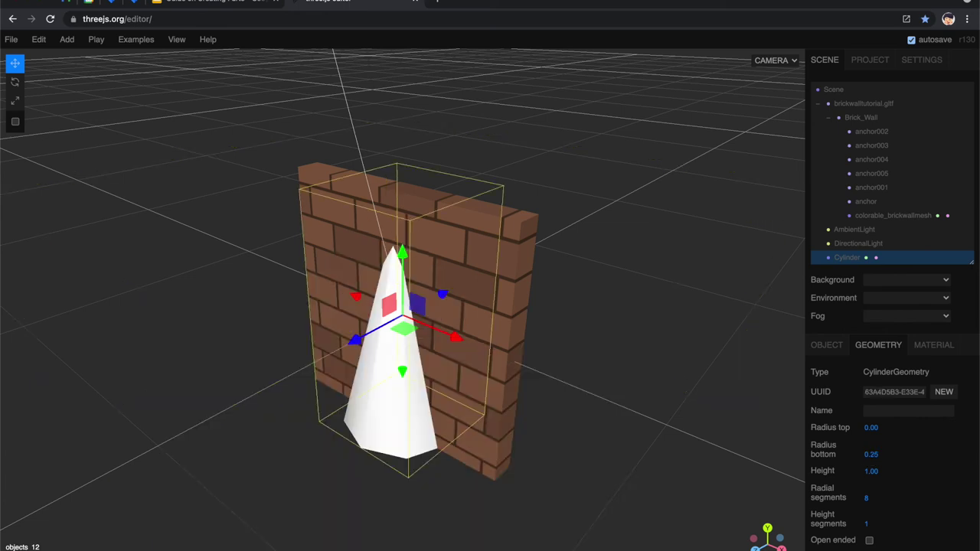
- Move the cone away from the wall, and reset its position to 0, 0, 0
left_click_drag(398, 337, 197, 350)
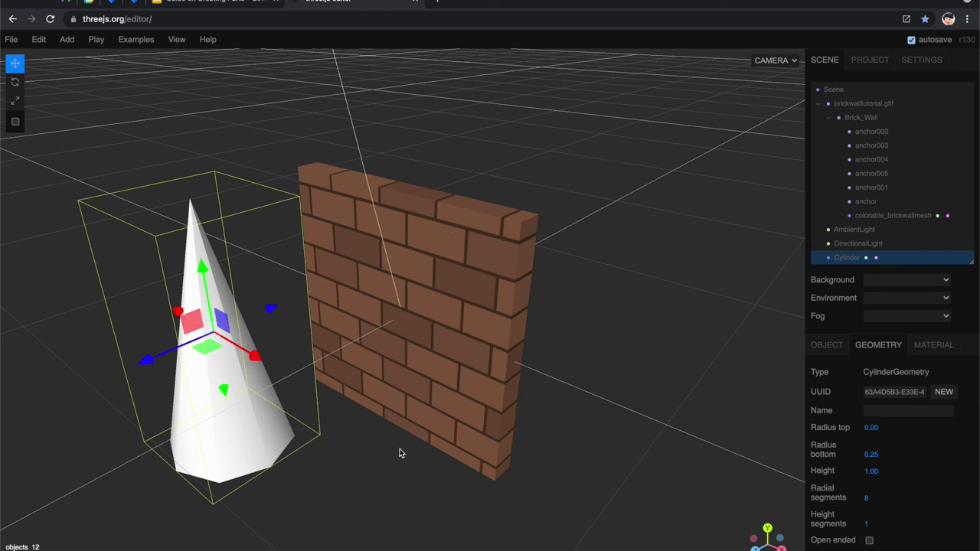
left_click(829, 346)
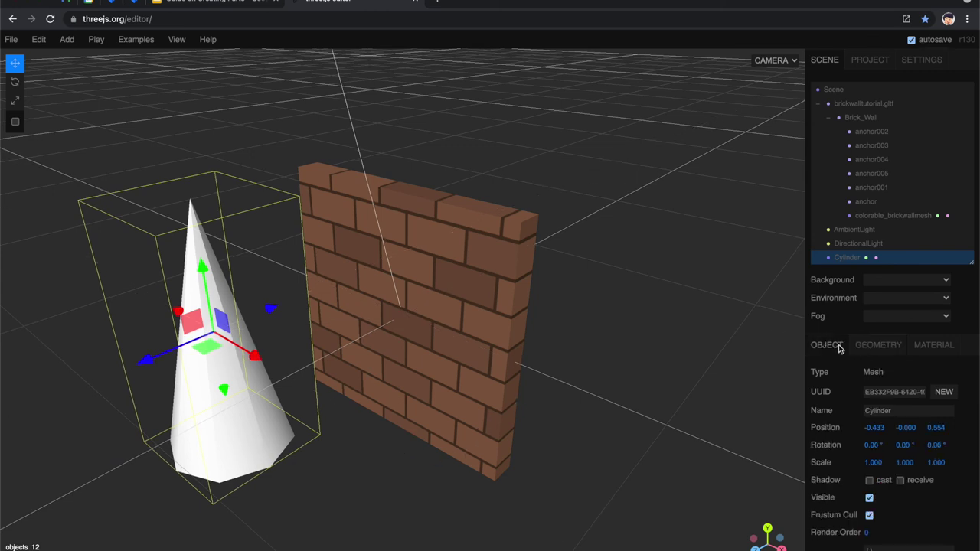
left_click(878, 427)
type("0")
key("Return")
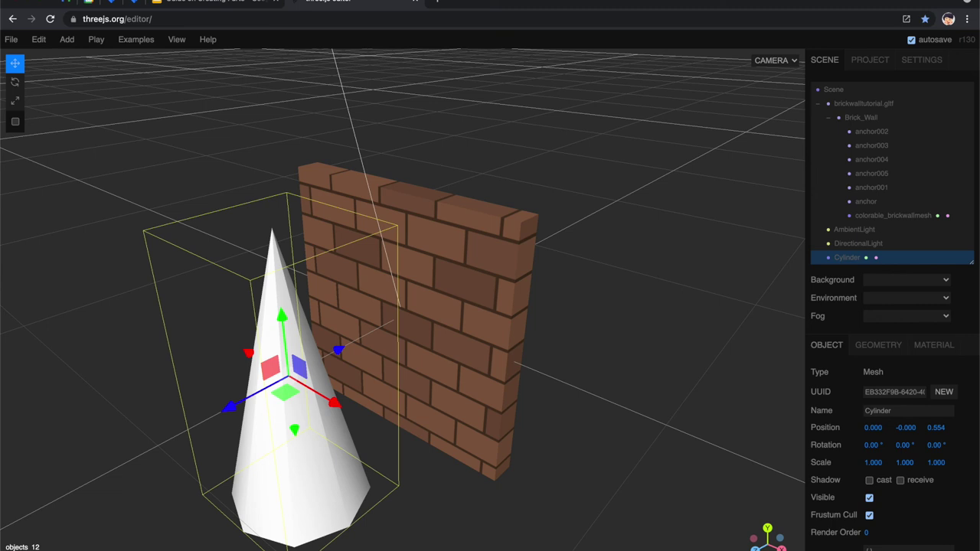
left_click(899, 428)
type("0")
key("Return")
left_click(936, 428)
type("0")
key("Return")
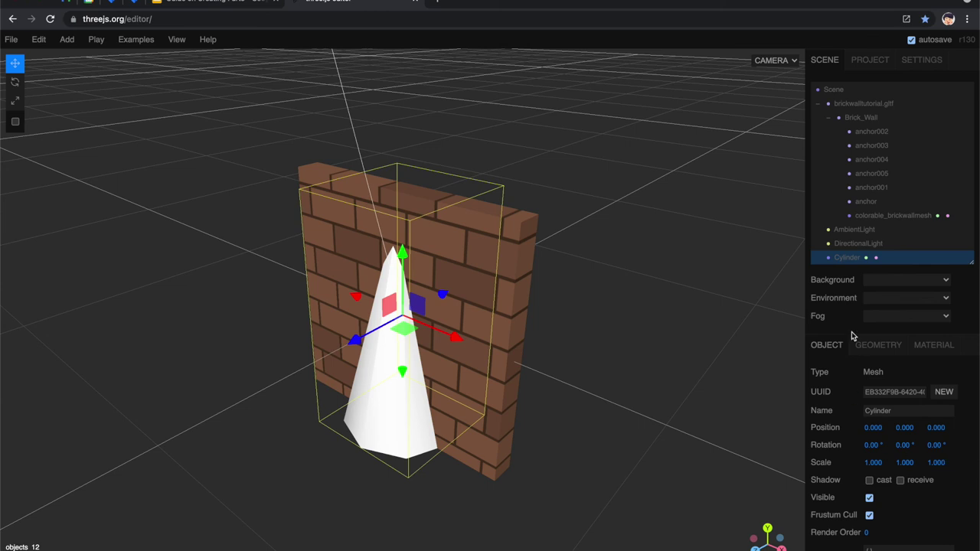
- Parent the cylinder to anchor002 and check the direction of its tip from both sides of the wall
left_click(842, 263)
left_click_drag(843, 263, 883, 134)
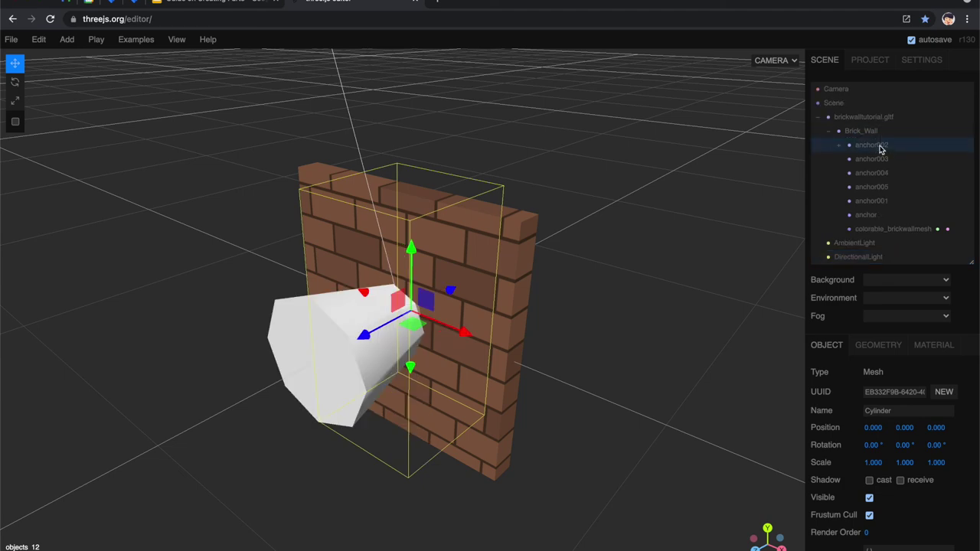
left_click(873, 145)
scroll(654, 269, "up", 5)
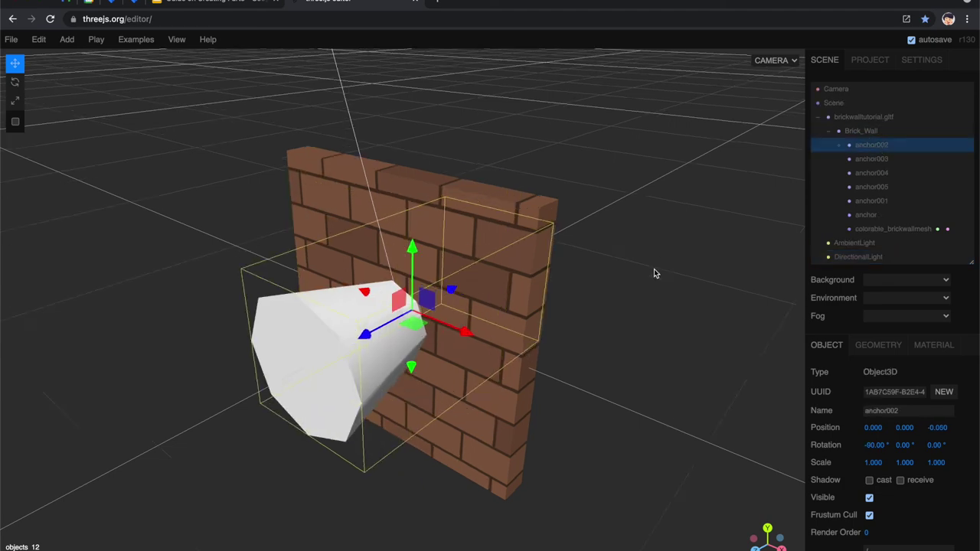
scroll(654, 269, "down", 3)
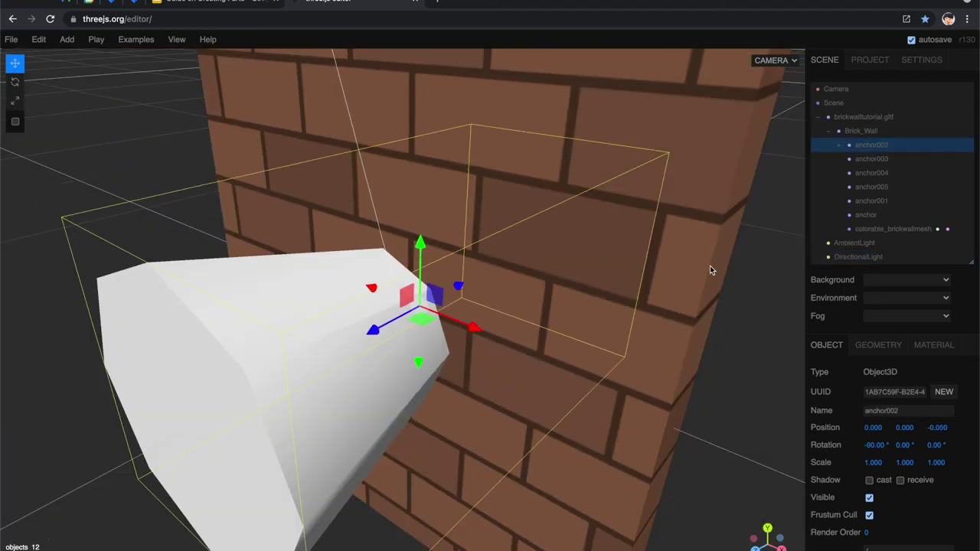
left_click_drag(710, 266, 651, 260)
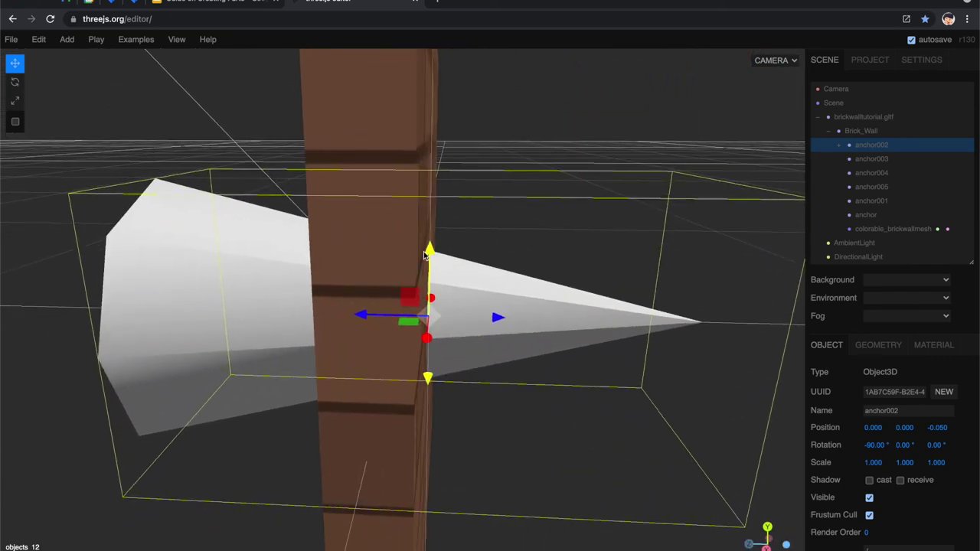
left_click_drag(514, 154, 519, 127)
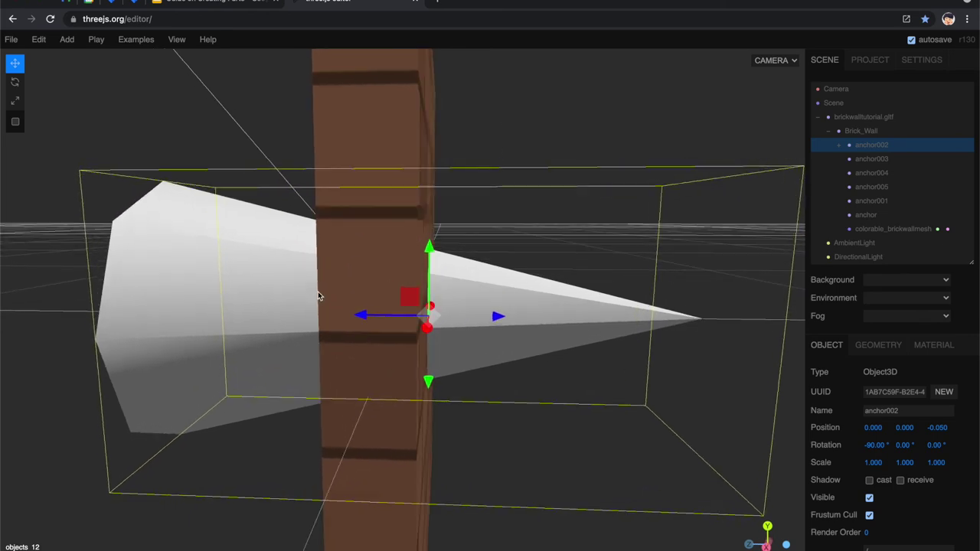
scroll(483, 237, "down", 5)
scroll(483, 237, "up", 3)
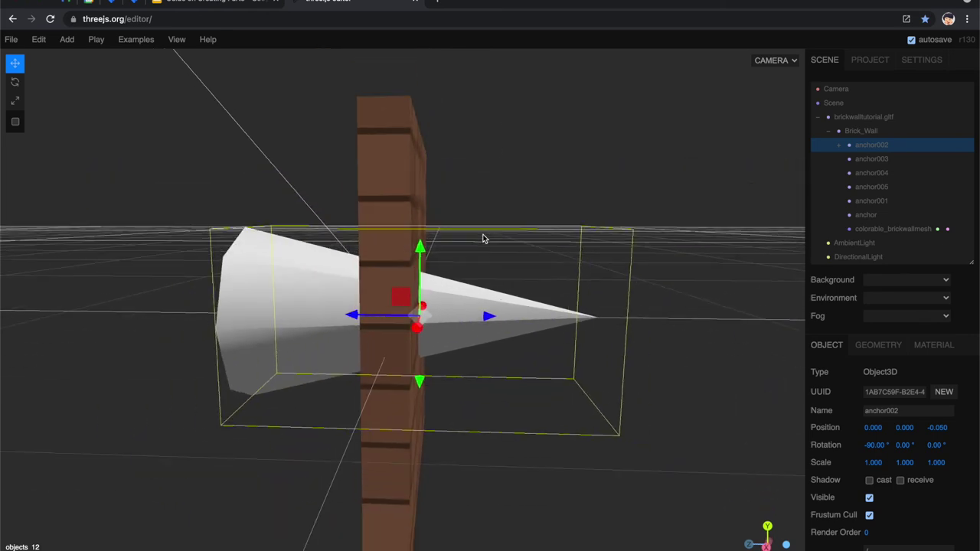
left_click_drag(483, 237, 497, 366)
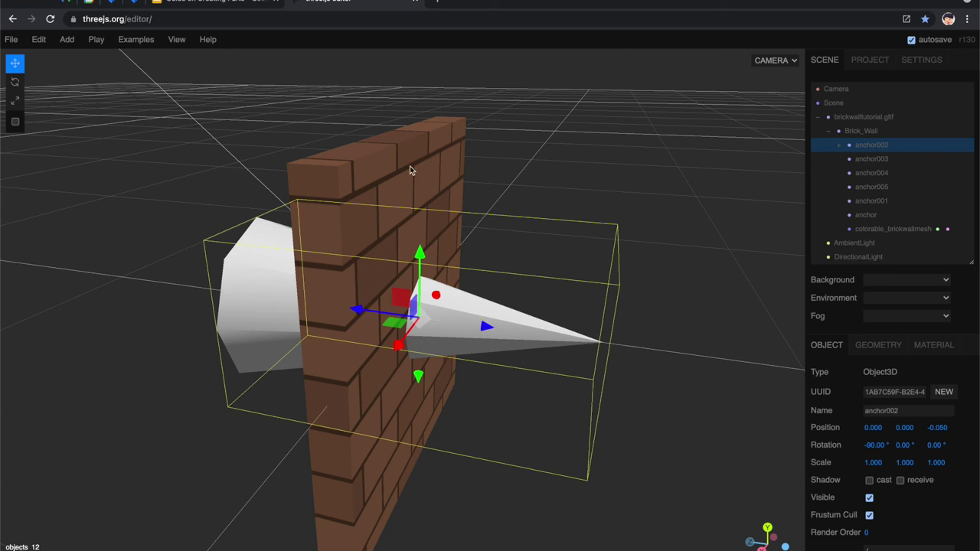
left_click(655, 176)
- Reparent the cylinder from anchor002 to anchor003 and check its direction against the wall's top edge
left_click(839, 145)
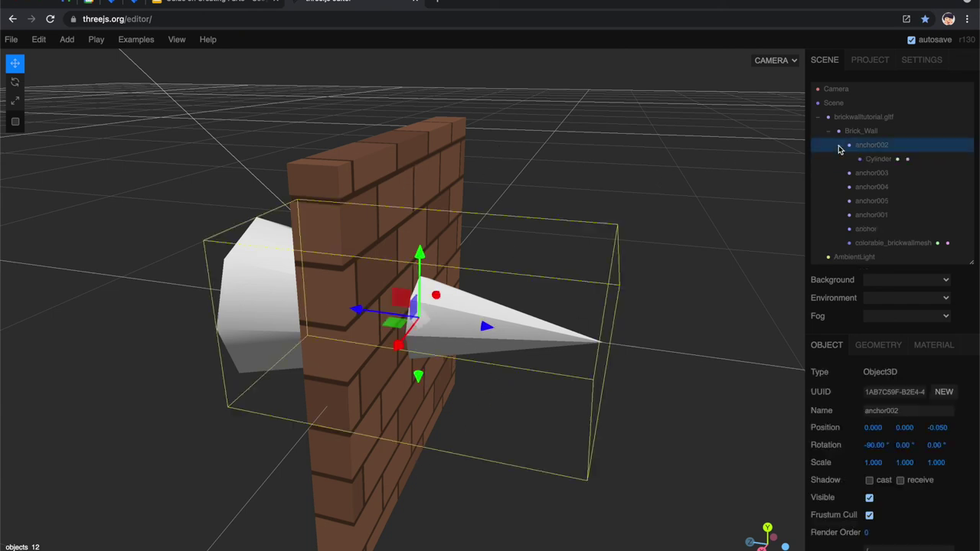
left_click(878, 158)
left_click_drag(878, 160, 875, 175)
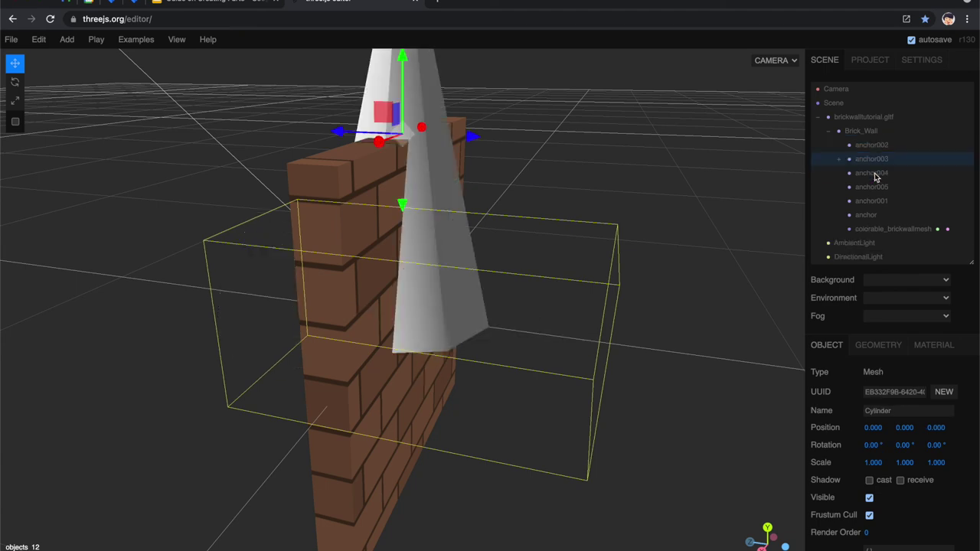
left_click(873, 162)
left_click_drag(720, 188, 726, 312)
- Reparent the cylinder to anchor004, anchor005 and anchor001 in turn to check each anchor's direction
key("Down")
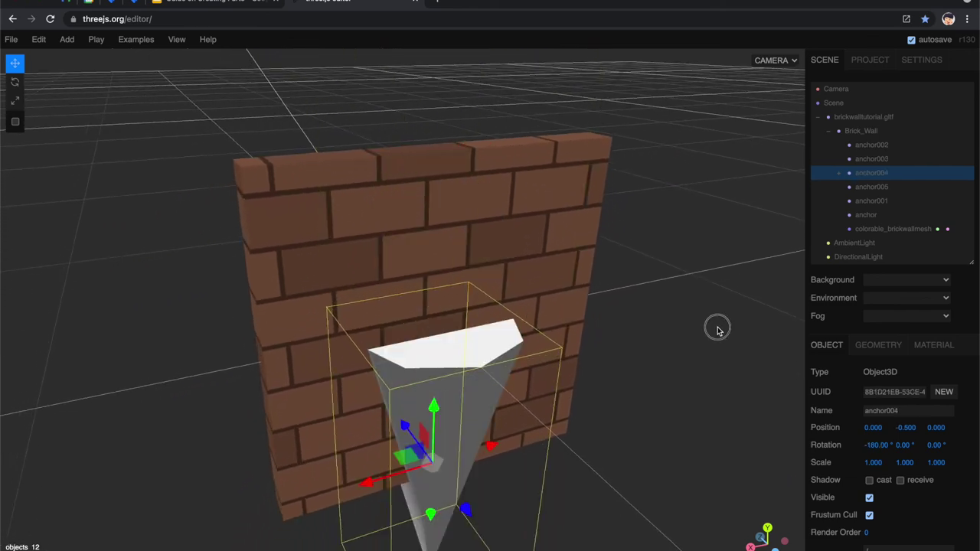
left_click(865, 189)
left_click_drag(747, 262, 578, 249)
left_click(873, 200)
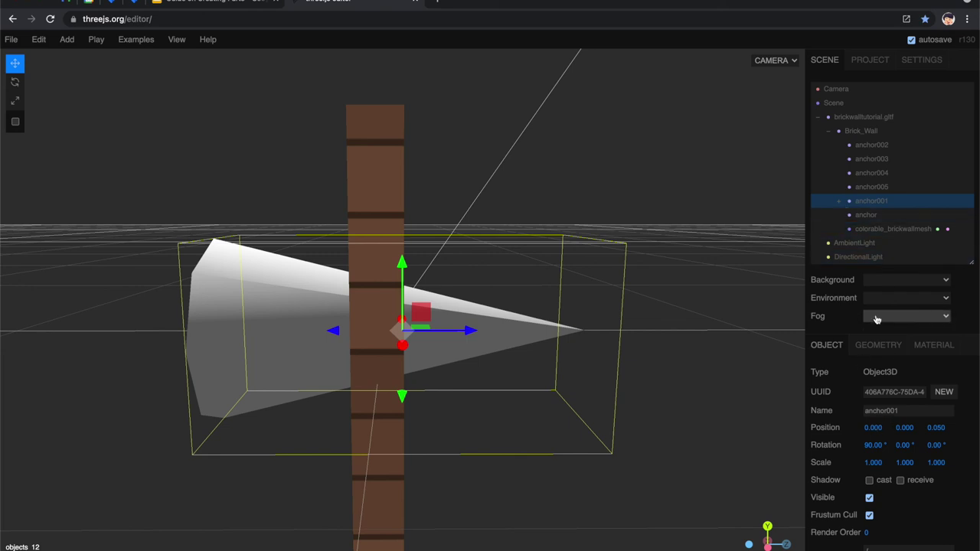
- Try an X rotation of -90° on anchor001, and restore it to 90°
left_click_drag(872, 447, 977, 403)
left_click(881, 445)
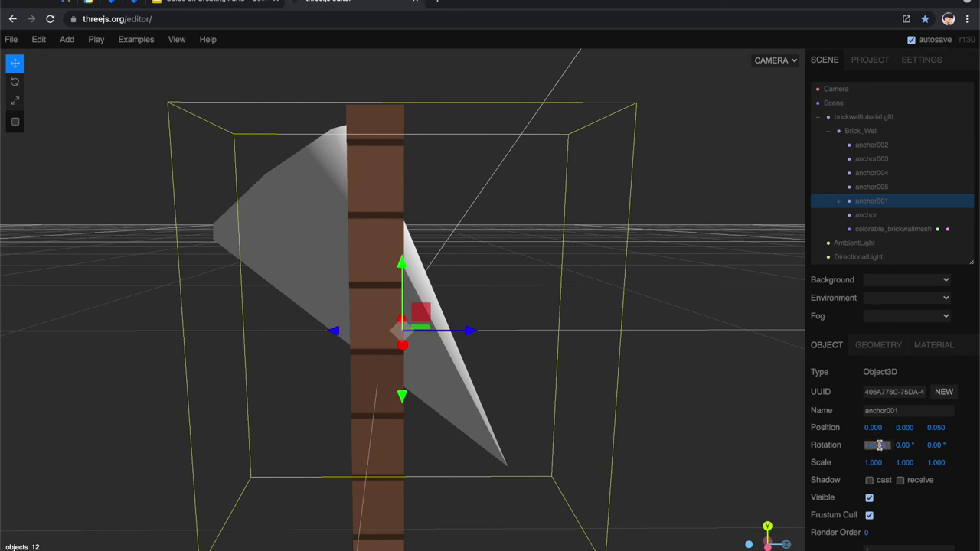
type("-90")
key("Return")
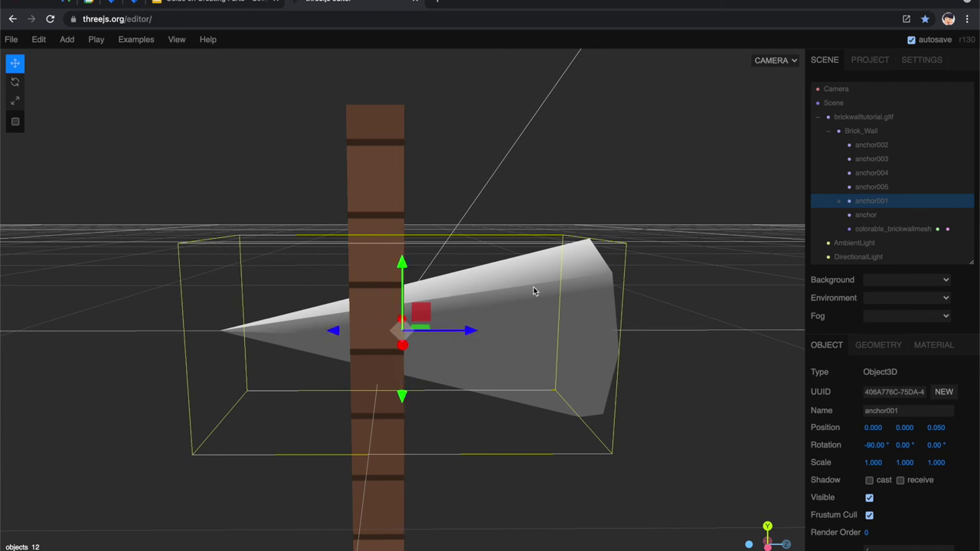
left_click(872, 445)
type("90")
key("Return")
- Reparent the cylinder to the object named anchor and check its direction at the wall's side edge
left_click(866, 215)
left_click_drag(735, 214, 648, 212)
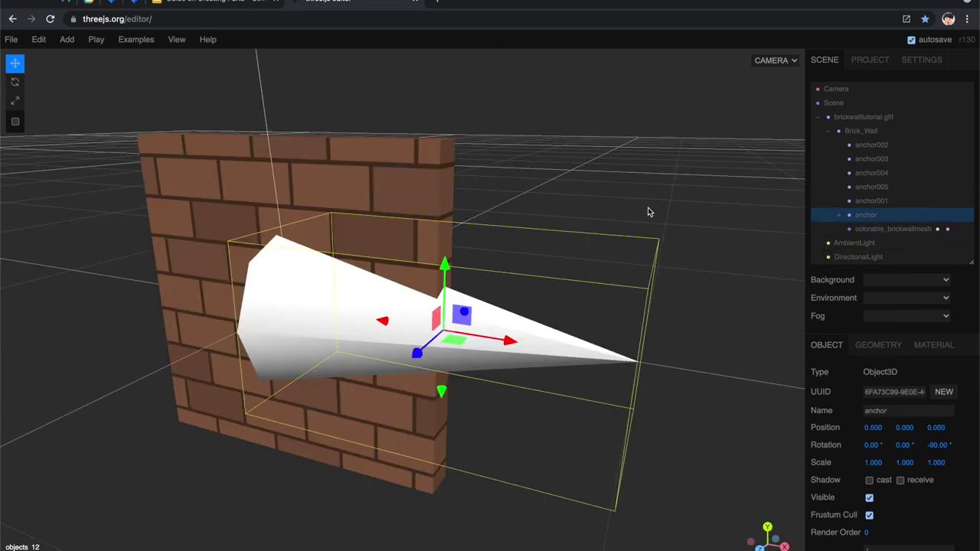
- Try a Y rotation of 180° on the object named anchor, and restore it to 0°
left_click(901, 442)
type("180")
key("Return")
left_click_drag(622, 348, 586, 215)
double_click(901, 445)
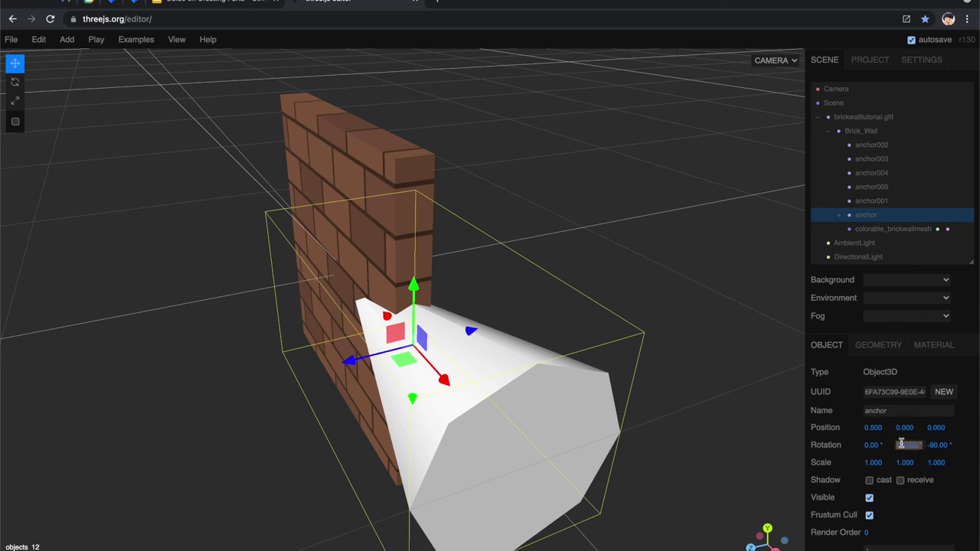
type("0")
key("Return")
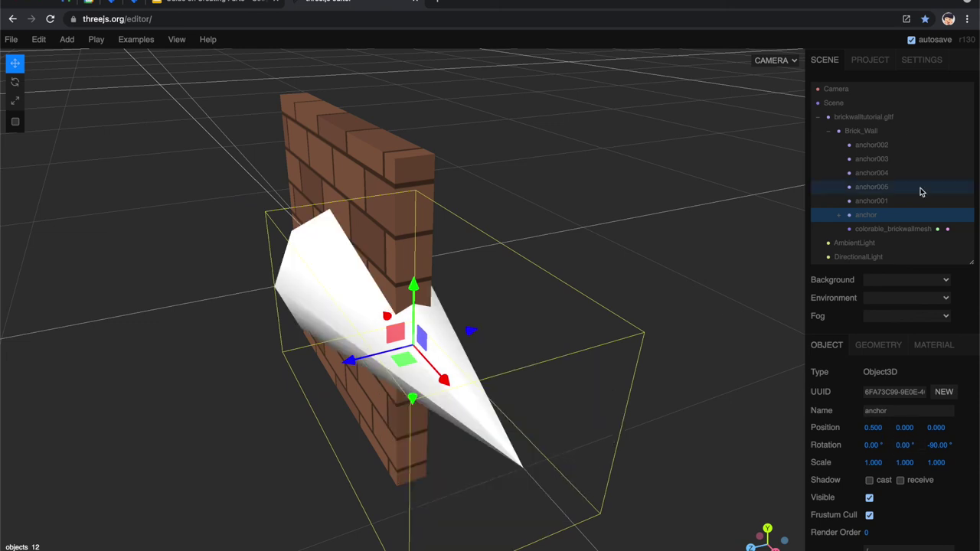
- Inspect the cylinder nested under the object named anchor and its orientation relative to the wall
left_click(839, 215)
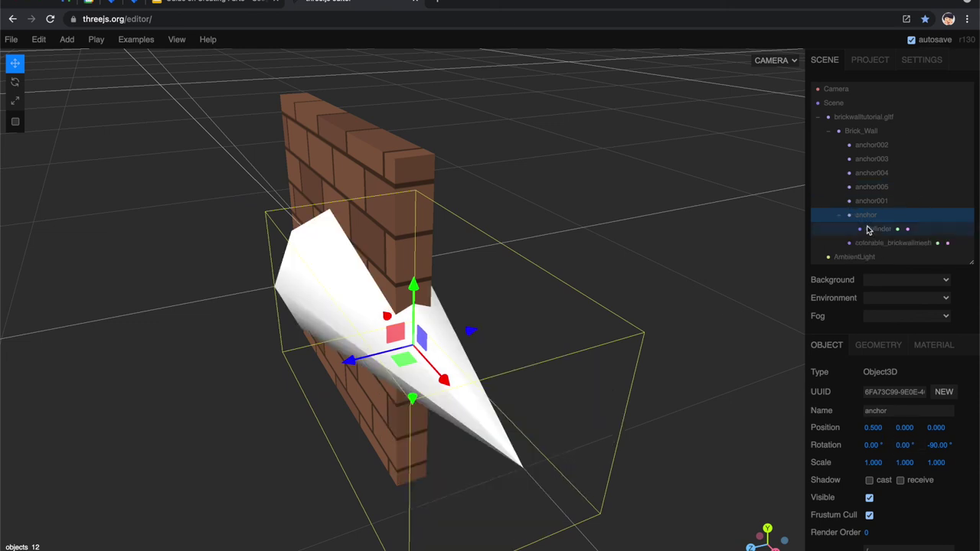
left_click(868, 229)
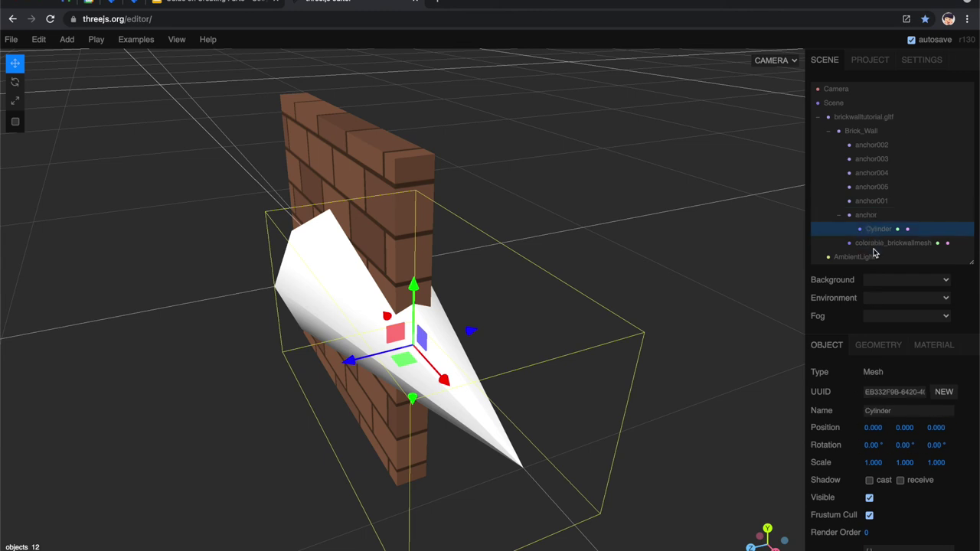
left_click(867, 218)
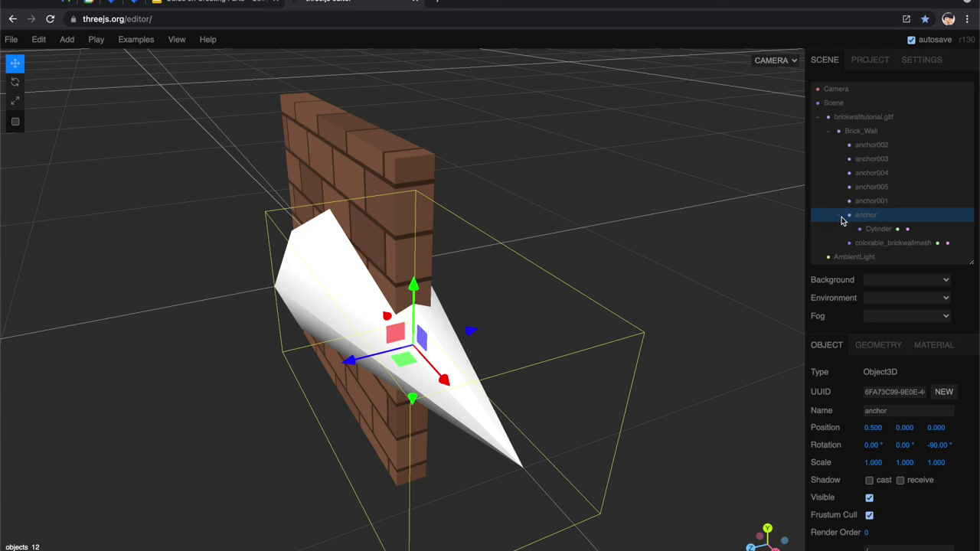
left_click(841, 216)
left_click_drag(674, 245, 629, 210)
scroll(627, 210, "down", 3)
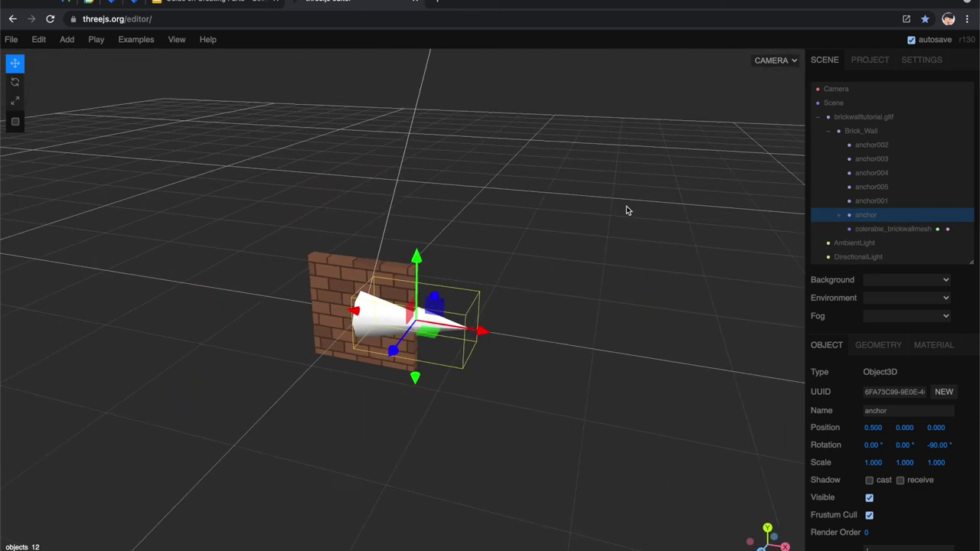
scroll(627, 210, "up", 5)
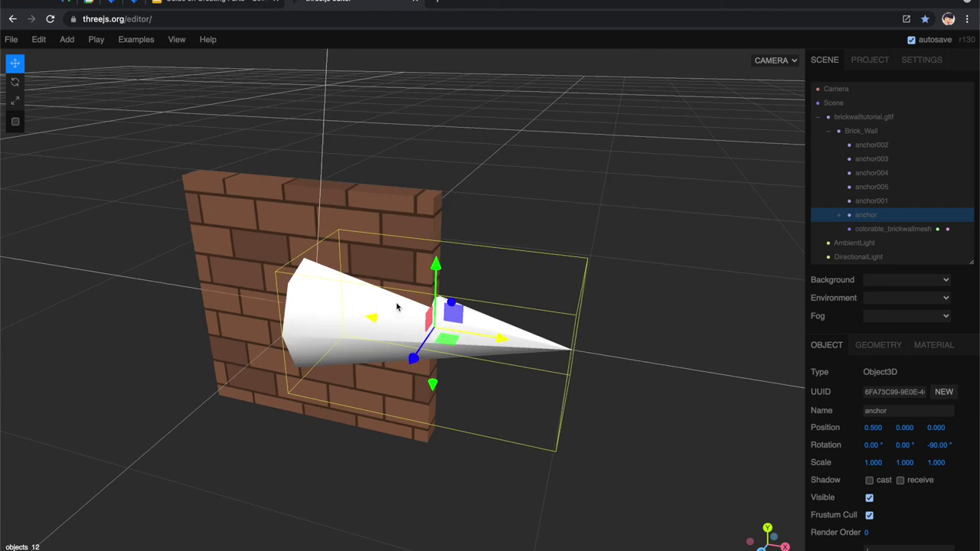
- Delete the cylinder nested under the object named anchor
left_click(841, 216)
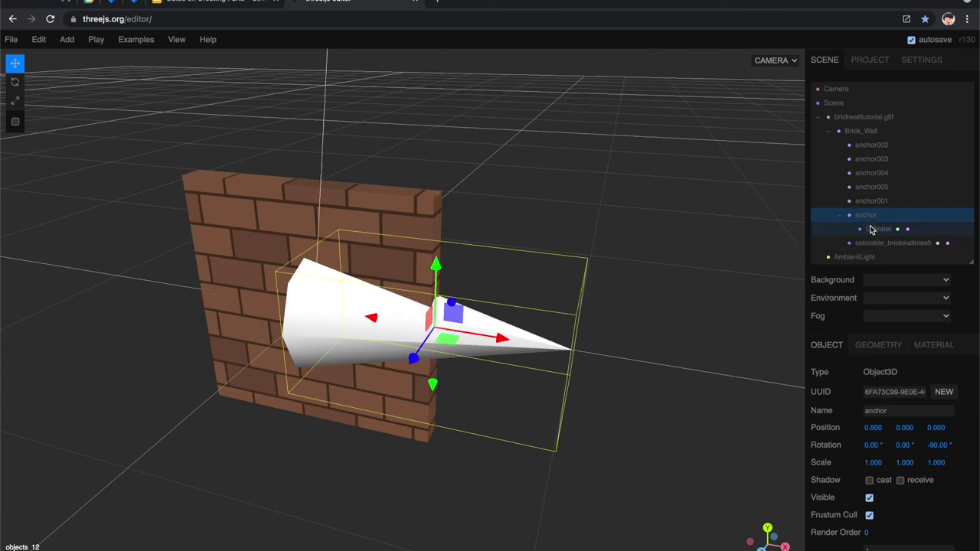
left_click(873, 231)
key("Delete")
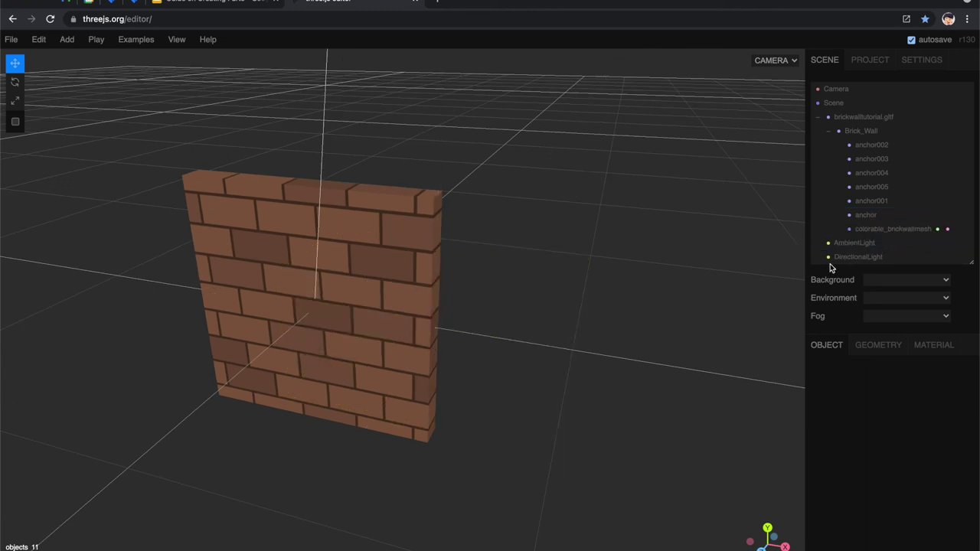
left_click_drag(518, 213, 462, 217)
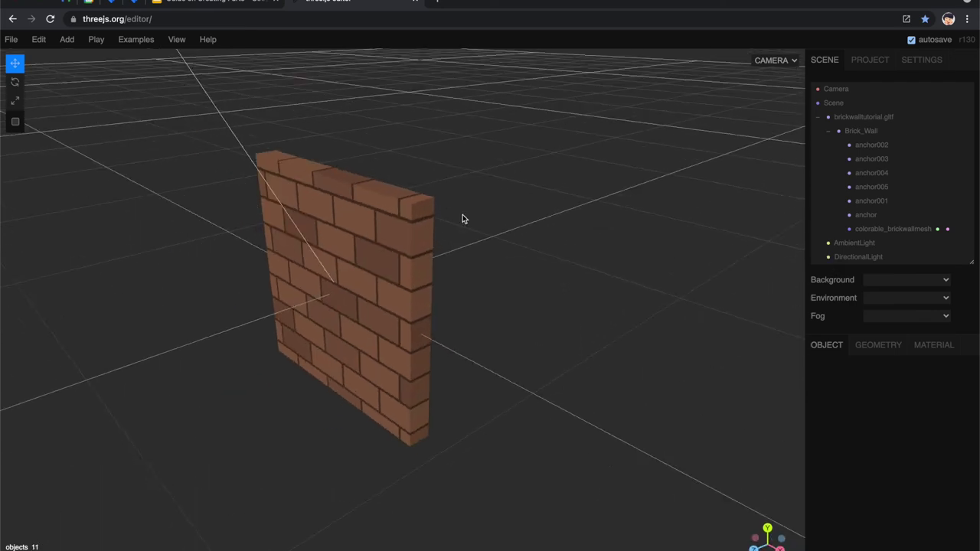
- Move the Brick_Wall group out of brickwalltutorial.gltf to the scene's top level and delete the emptied brickwalltutorial.gltf group
double_click(850, 118)
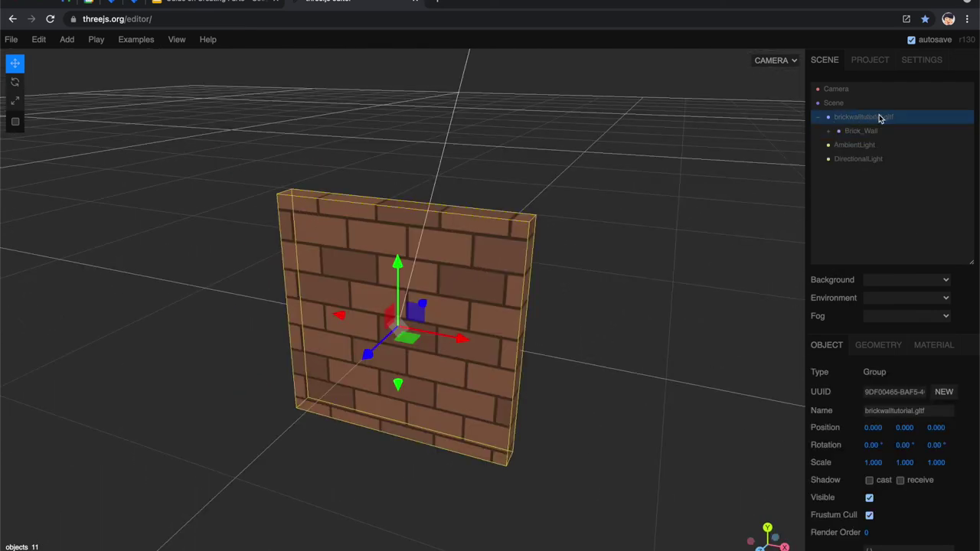
left_click(860, 132)
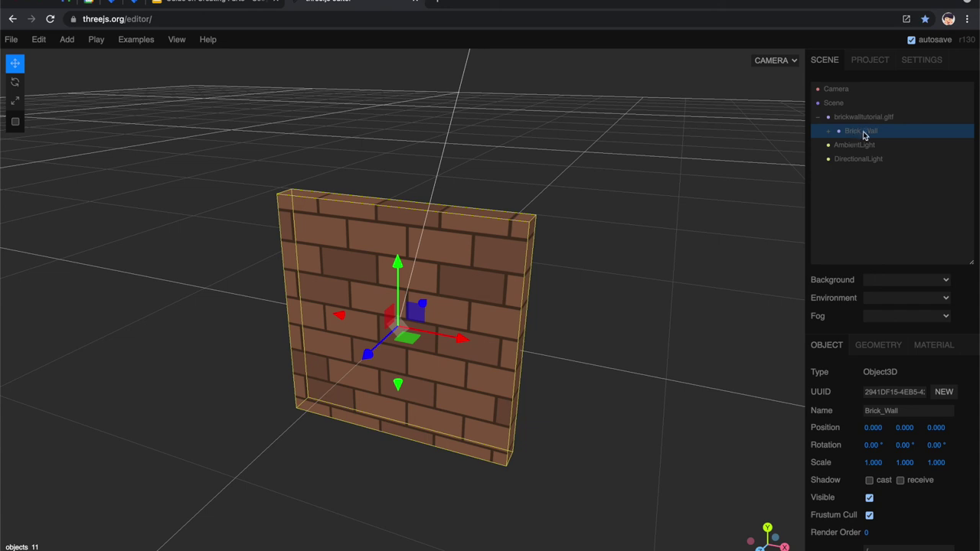
left_click_drag(858, 135, 860, 115)
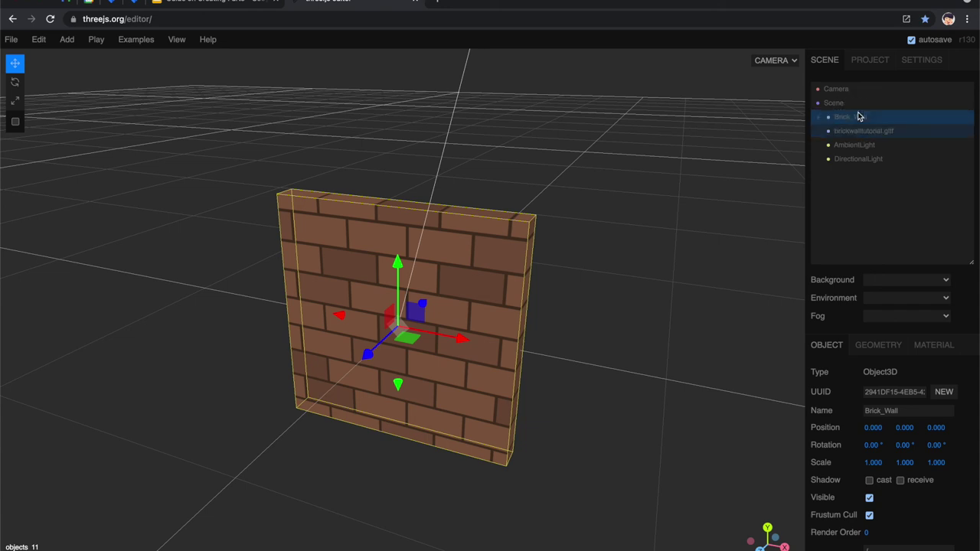
left_click(855, 131)
key("Delete")
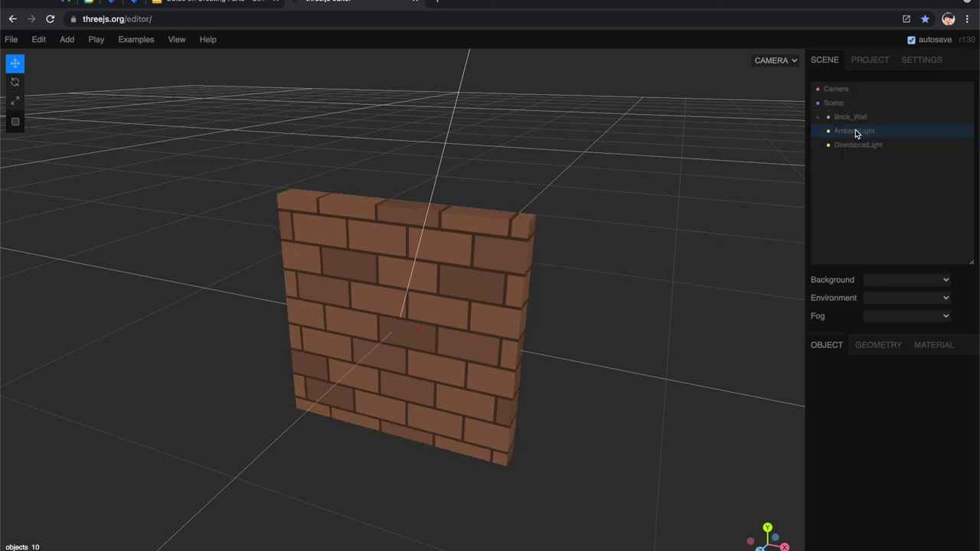
- Export the whole scene containing the Brick_Wall group and both lights with Export Scene
left_click_drag(460, 153, 344, 115)
mouse_move(12, 39)
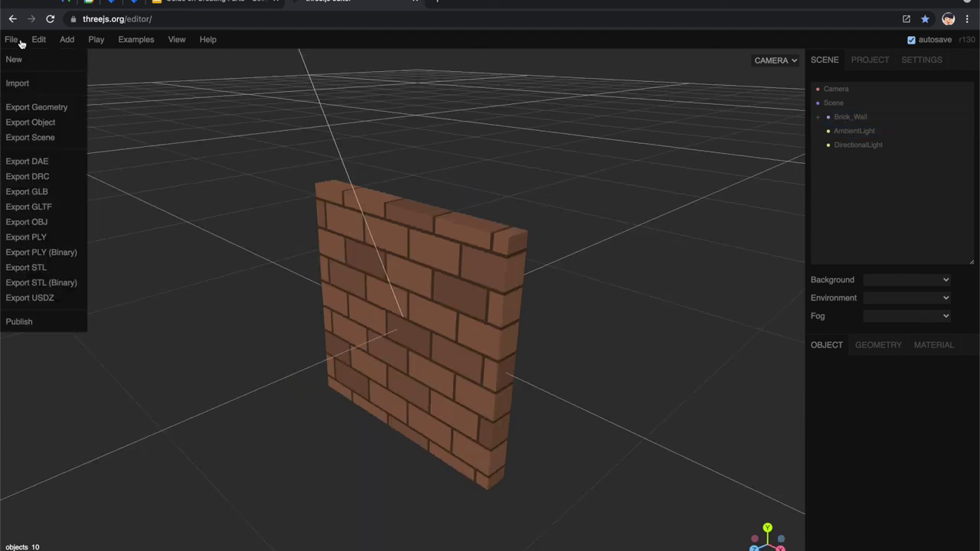
left_click(36, 146)
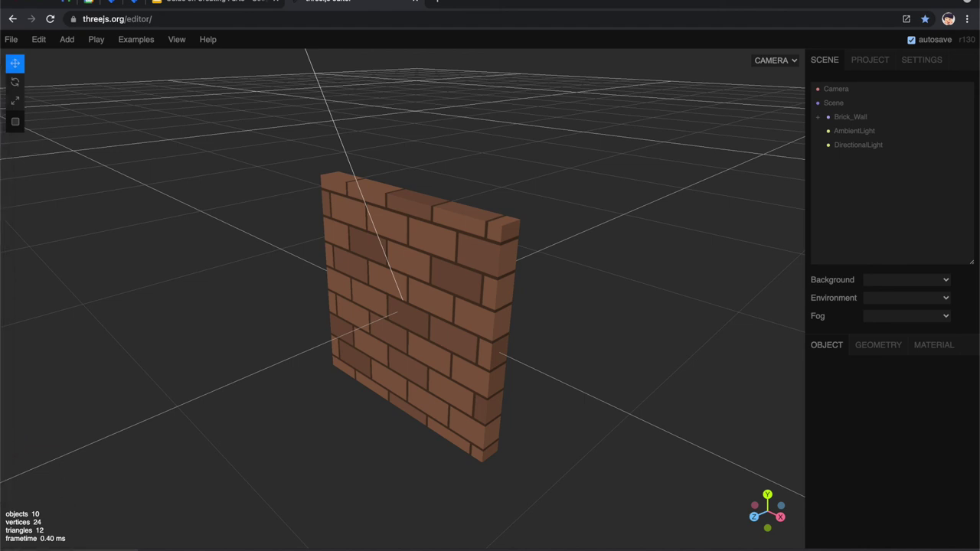
- Start a new empty scene, discarding the current brick wall scene from the editor
left_click(12, 39)
left_click(18, 59)
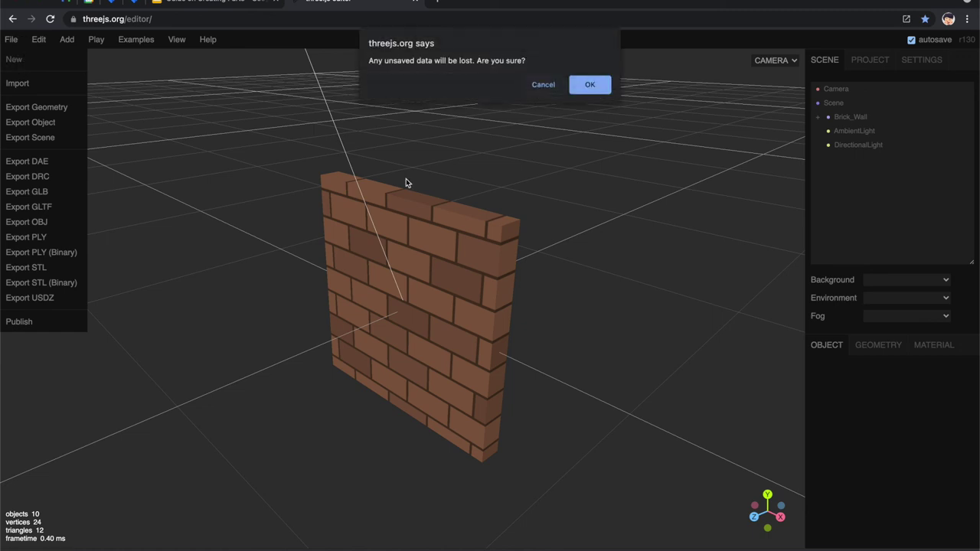
left_click(579, 90)
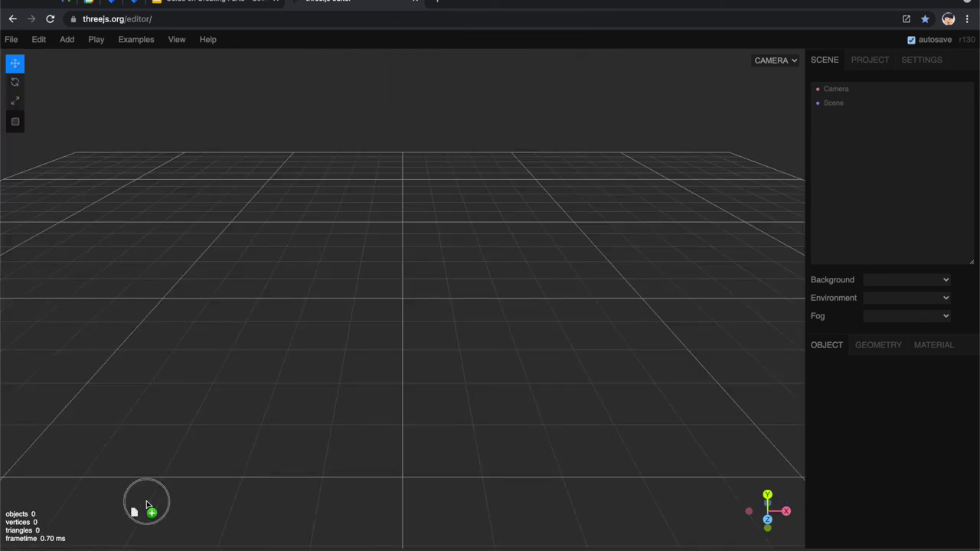
- Load the exported scene file into the empty editor and inspect the reloaded brick wall from an angle
left_click_drag(217, 366, 217, 367)
left_click(254, 368)
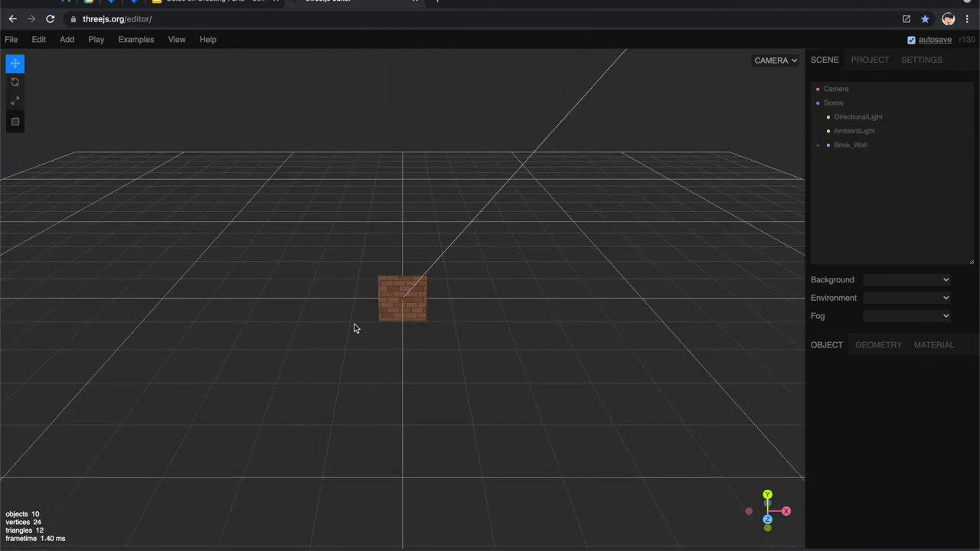
left_click_drag(355, 329, 297, 239)
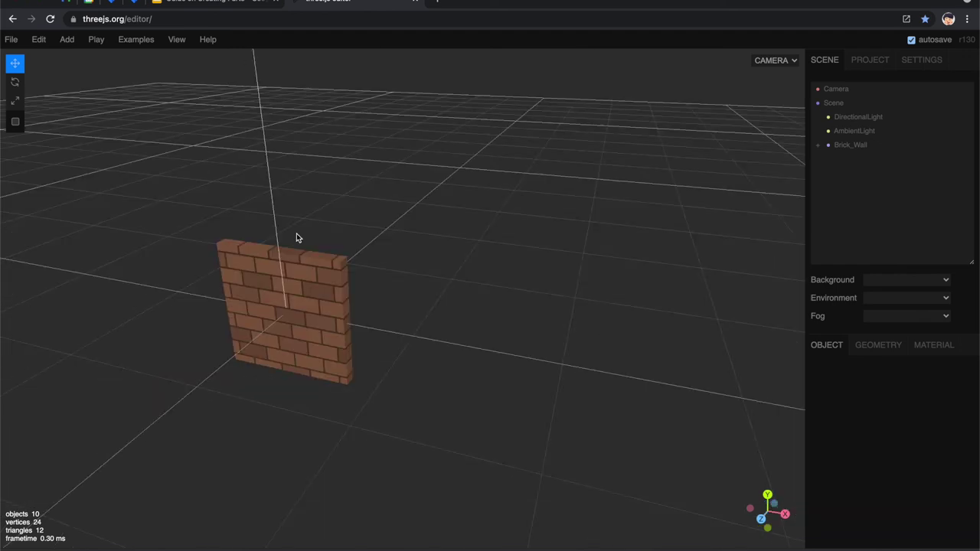